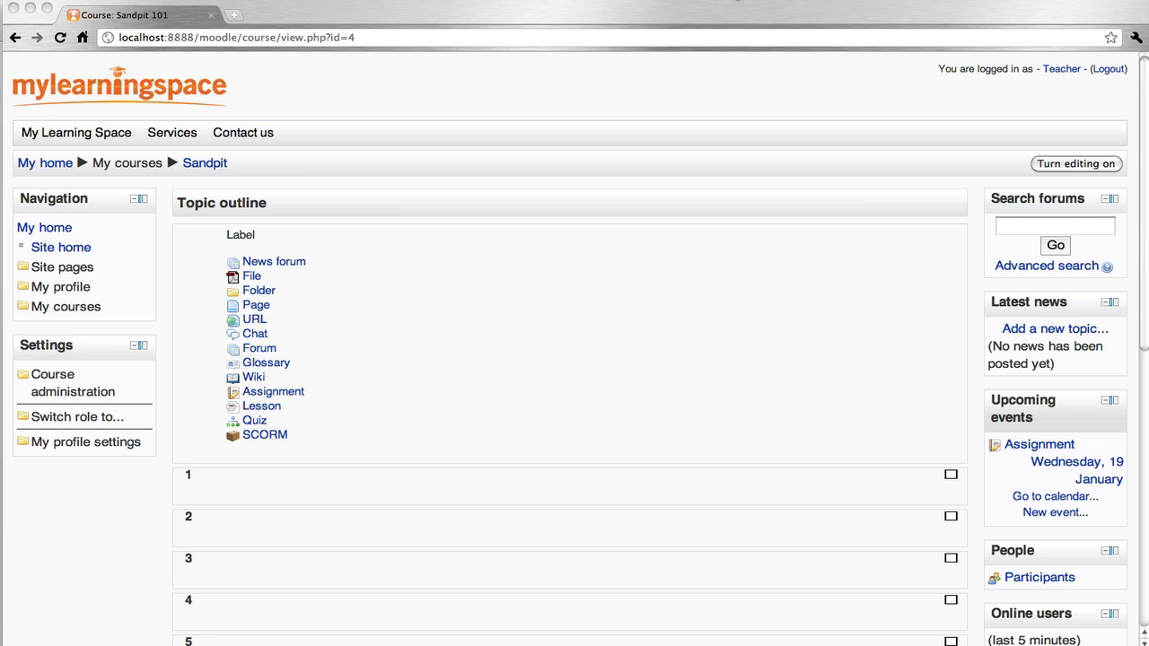
Turn on editing in the Sandpit course and show the list of activities to add.
left_click(1077, 164)
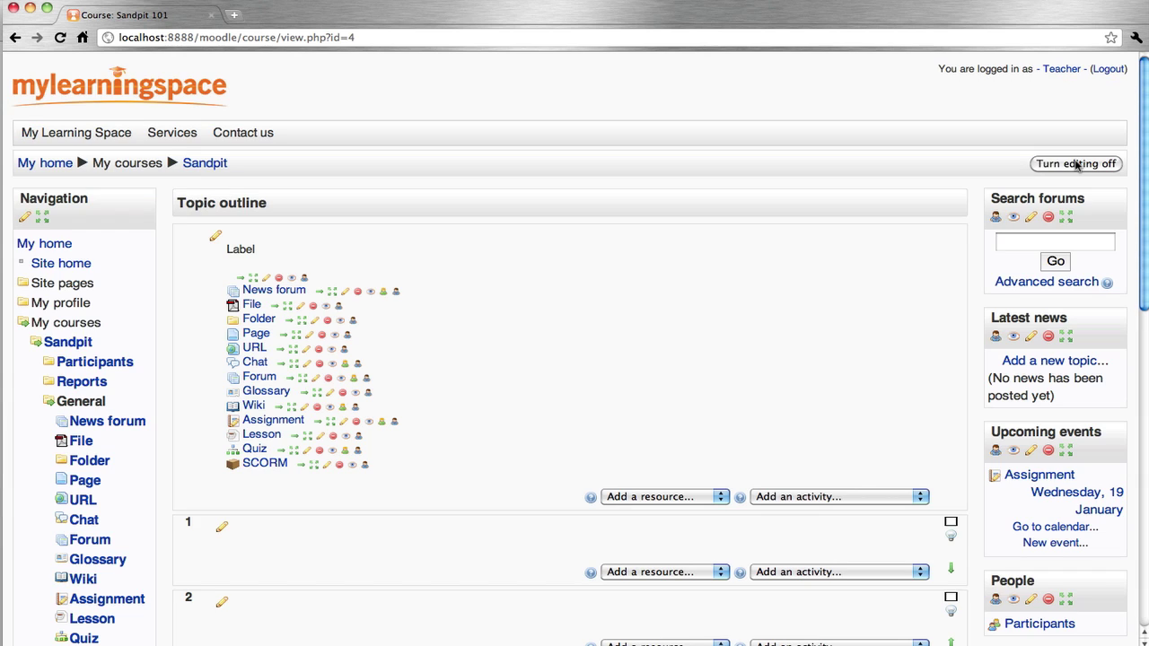
left_click(915, 496)
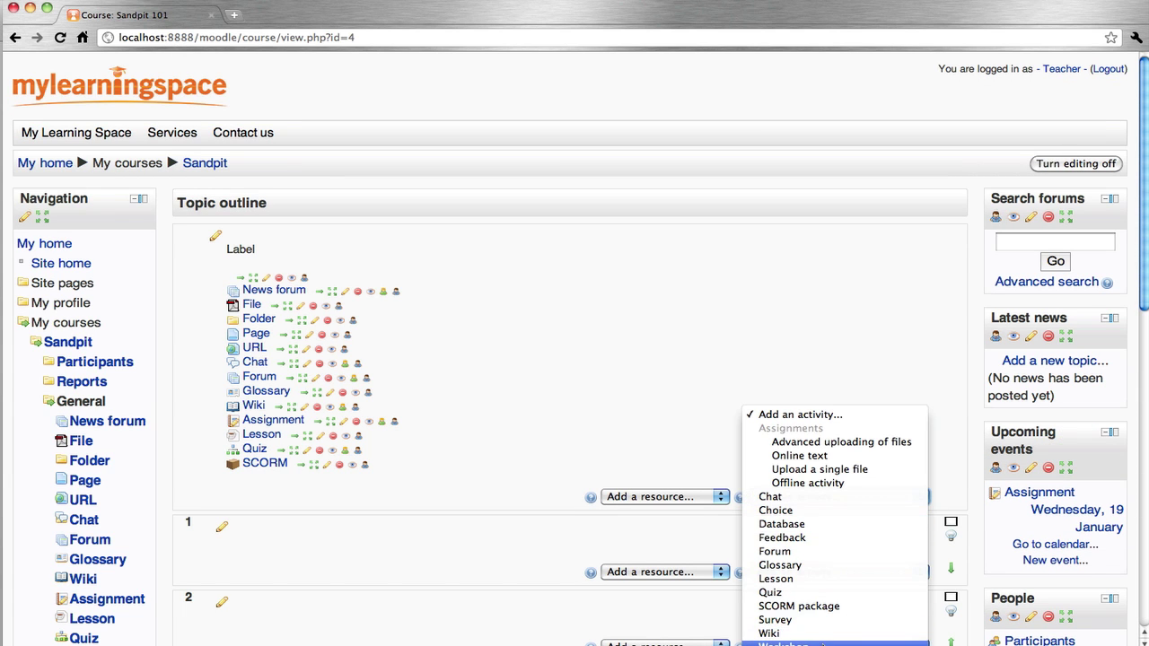
Add a Workshop named 'Workshop' with an introduction, and enable peer assessment.
left_click(821, 644)
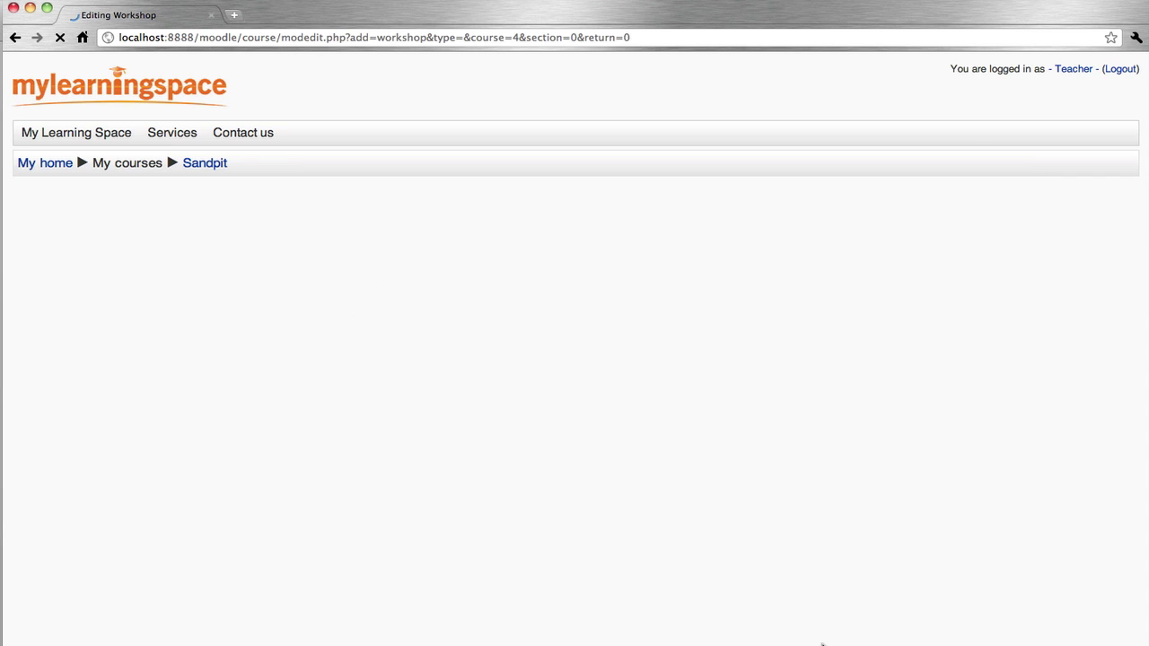
left_click(363, 293)
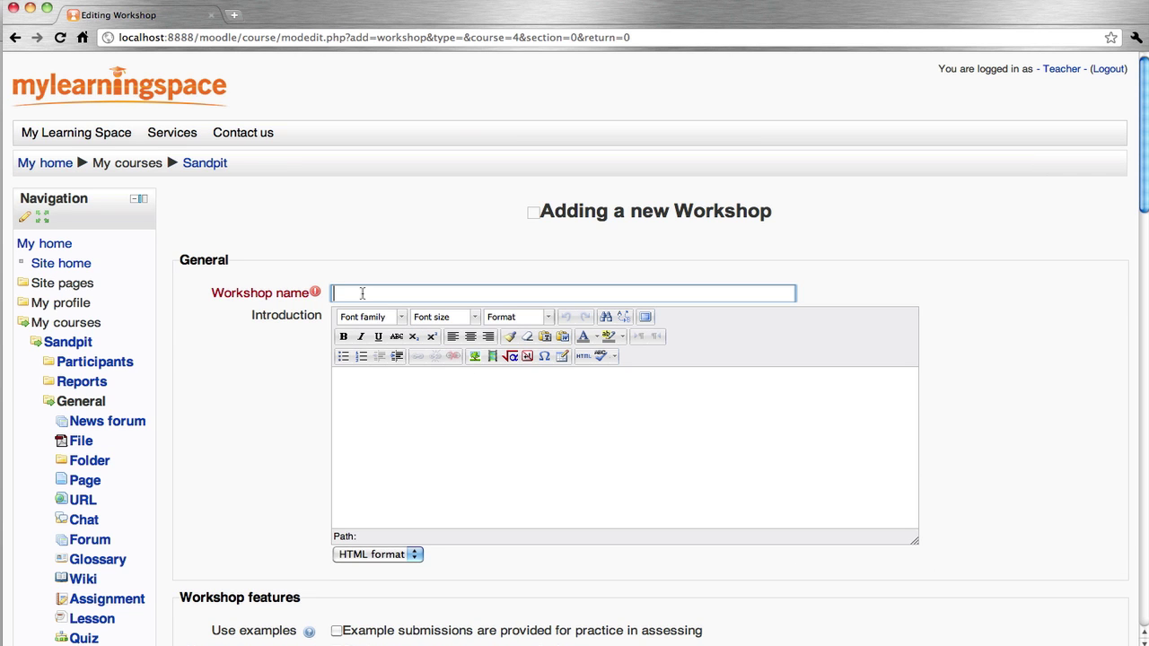
type("Worksho")
type("p")
left_click(366, 384)
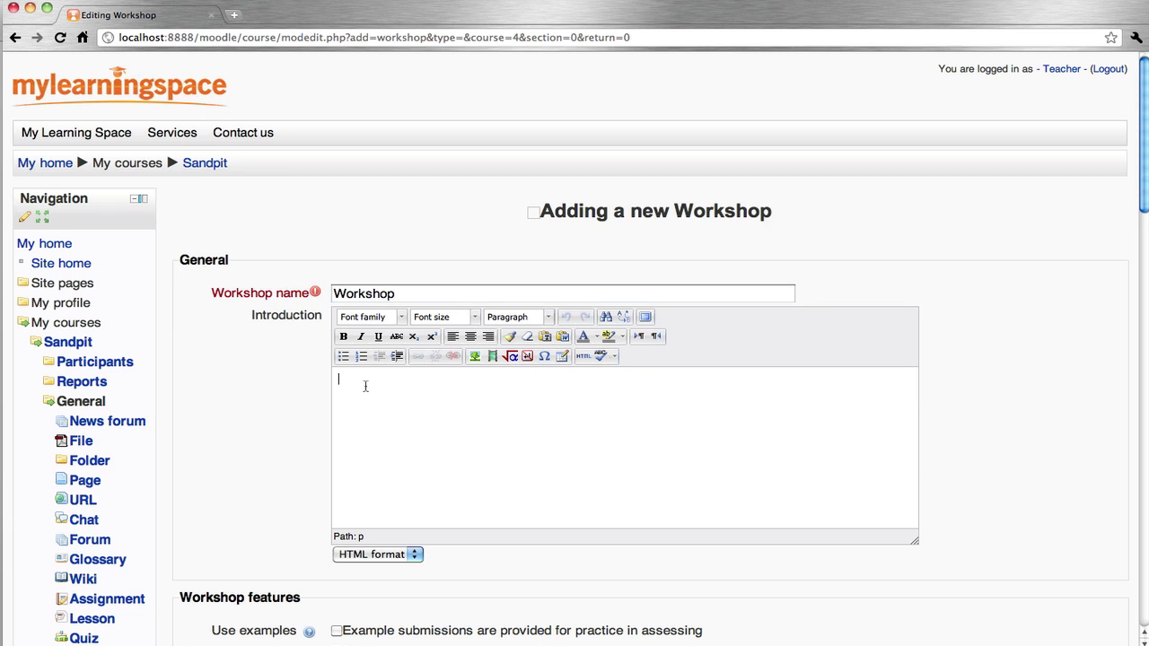
type("Introduction")
scroll(404, 391, "down", 5)
scroll(404, 390, "down", 2)
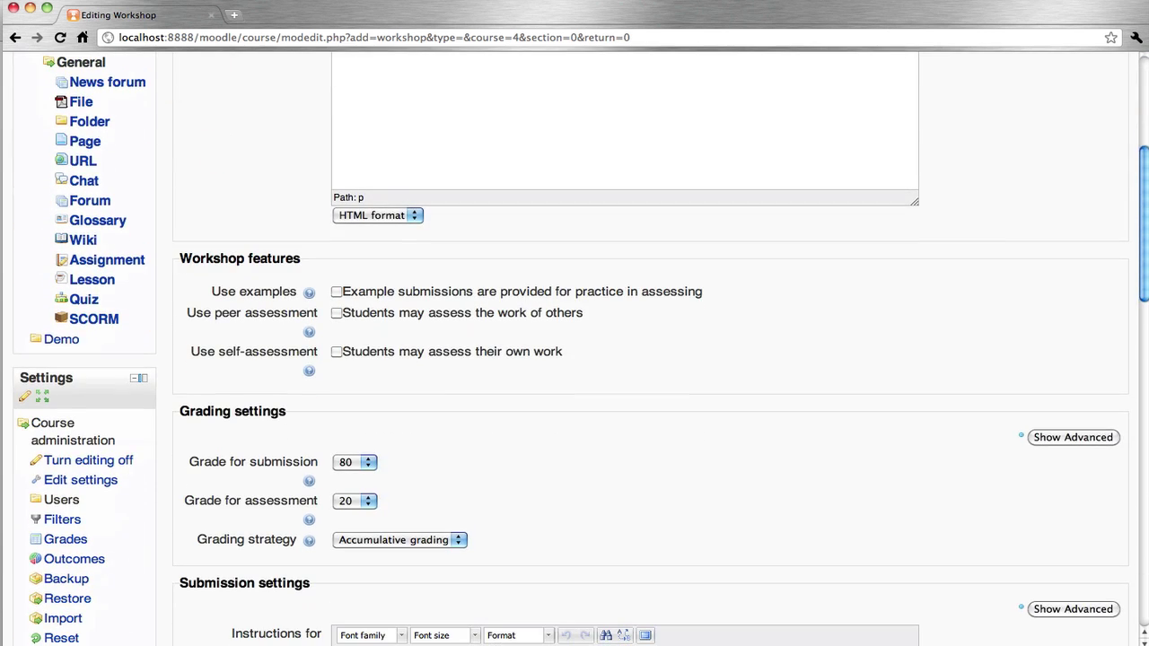
left_click(336, 313)
Enter submission and assessment instructions, then save and display the workshop.
scroll(477, 341, "down", 1)
scroll(476, 342, "down", 2)
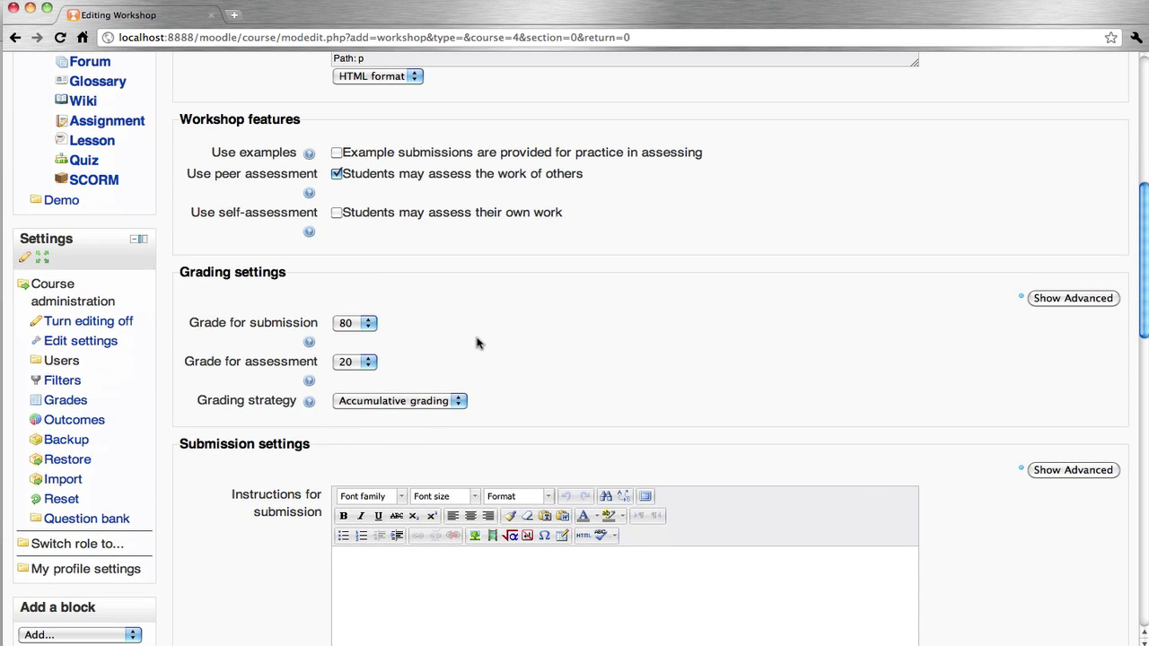
scroll(477, 342, "down", 2)
scroll(477, 342, "down", 5)
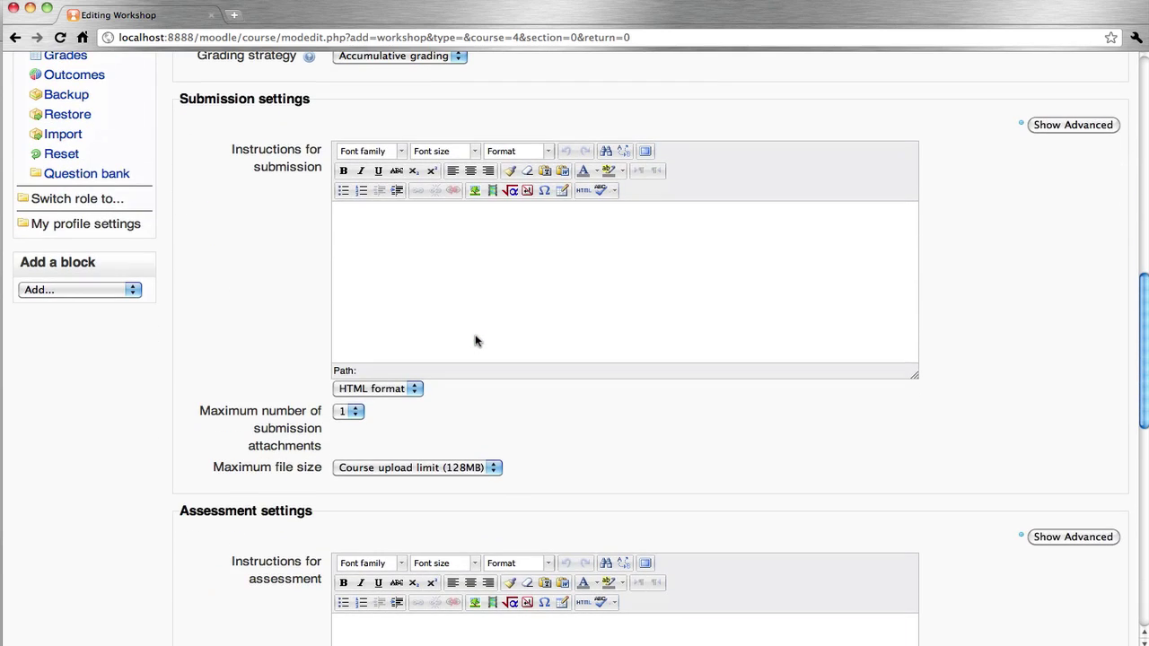
left_click(411, 271)
type("Submi")
type("ssion ins")
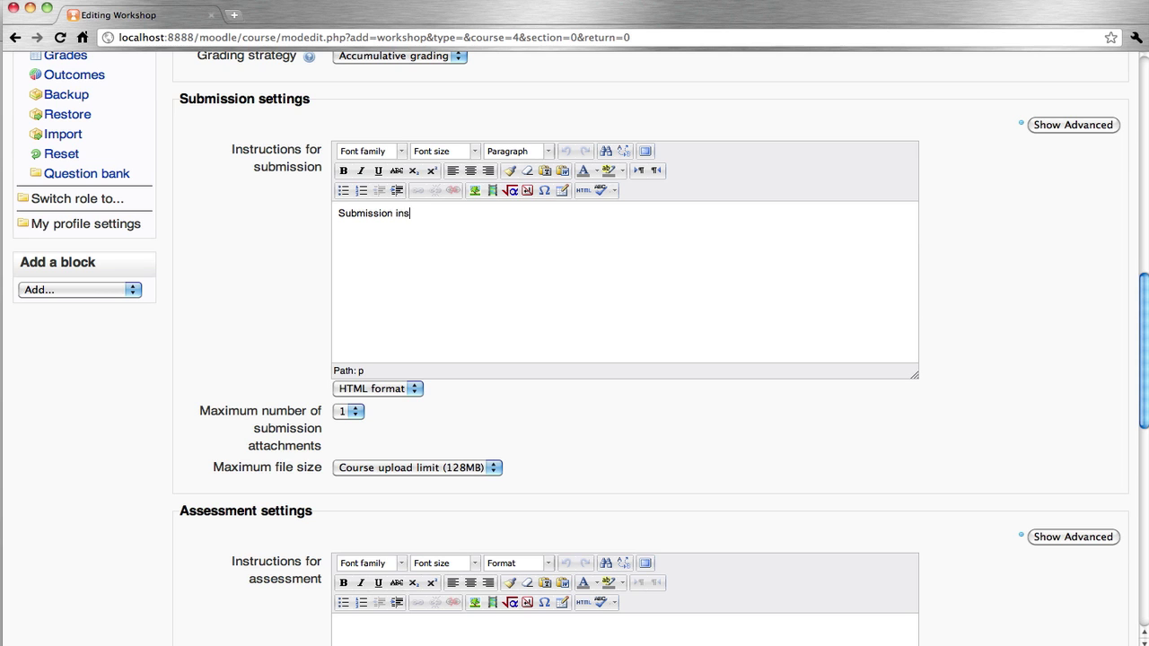
type("tructions")
scroll(477, 257, "down", 3)
scroll(477, 257, "down", 2)
left_click(458, 255)
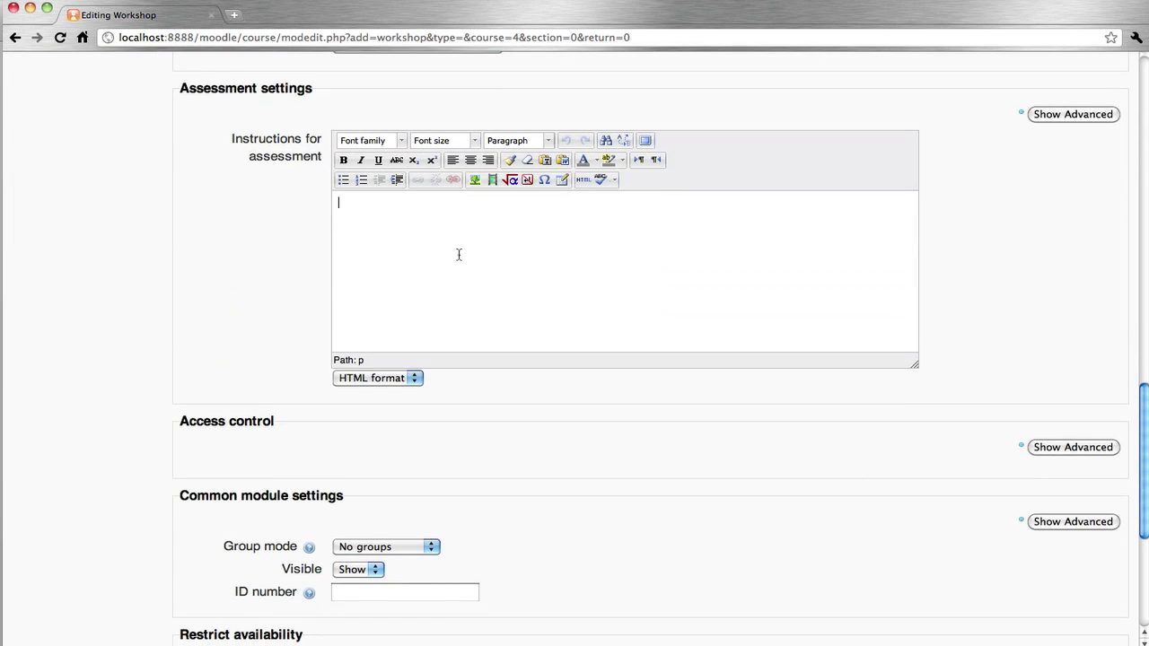
type("Asse")
type("ssment")
type("nstr")
type("ns")
scroll(493, 421, "down", 5)
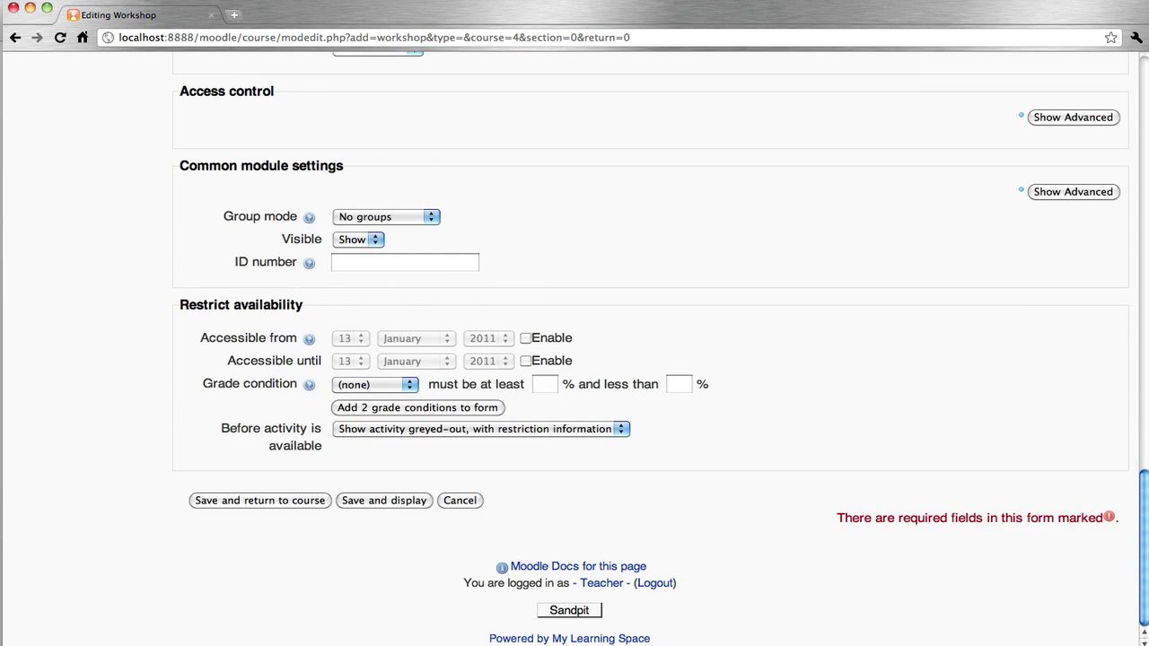
left_click(386, 506)
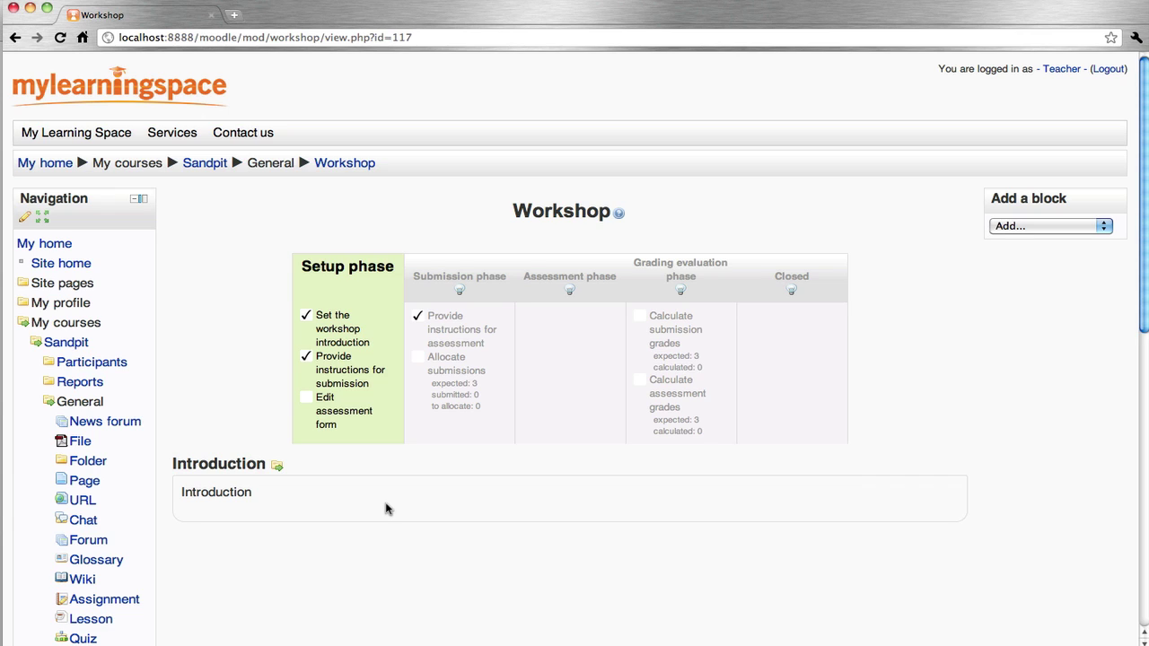
Open the workshop's assessment form editor from the Setup phase.
left_click(339, 418)
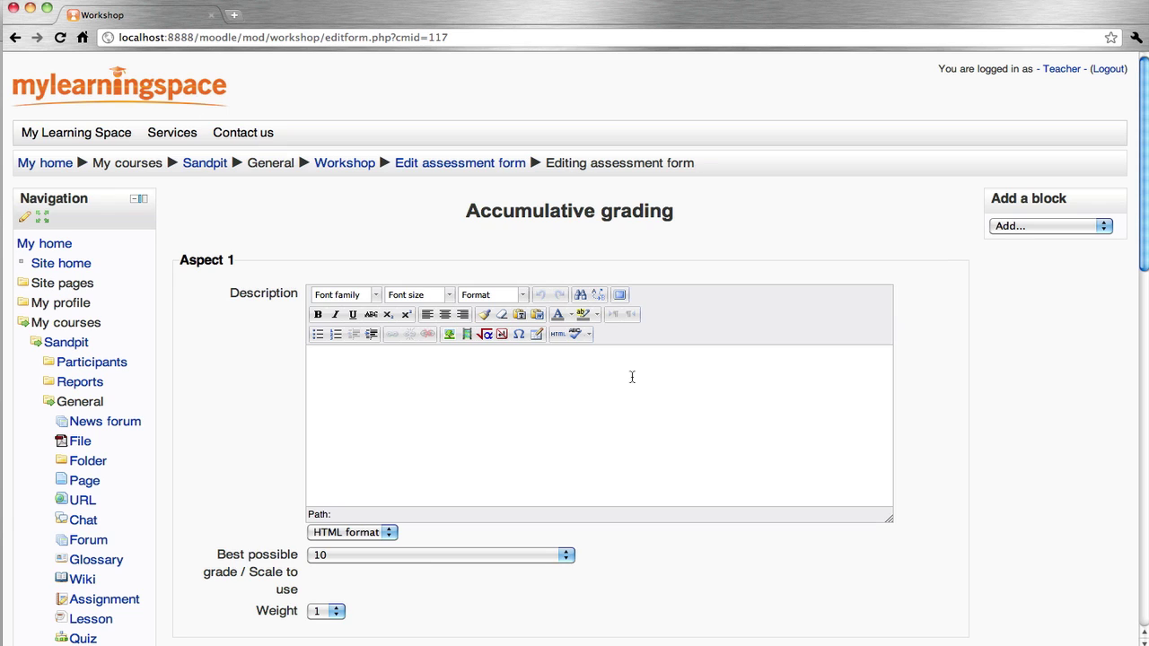
Describe assessment aspects 1 and 2 as Design and Functionality.
left_click(493, 378)
type("D")
type("esign")
scroll(574, 359, "down", 3)
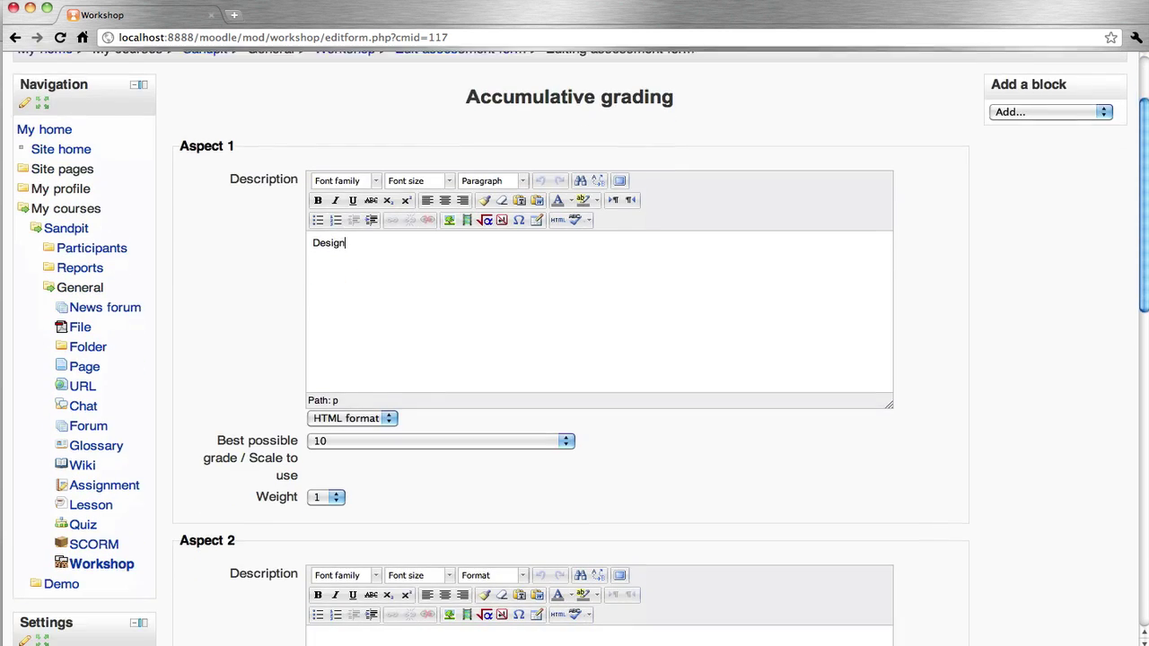
scroll(574, 359, "down", 2)
scroll(575, 359, "down", 1)
scroll(574, 359, "down", 3)
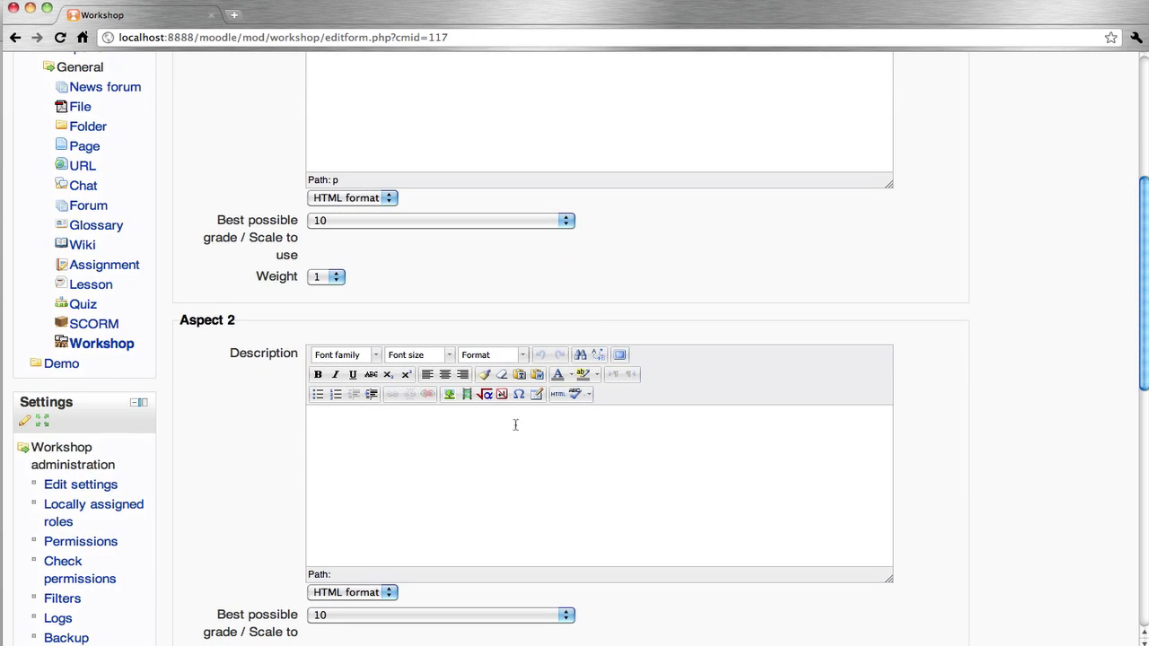
left_click(391, 459)
type("Functionali")
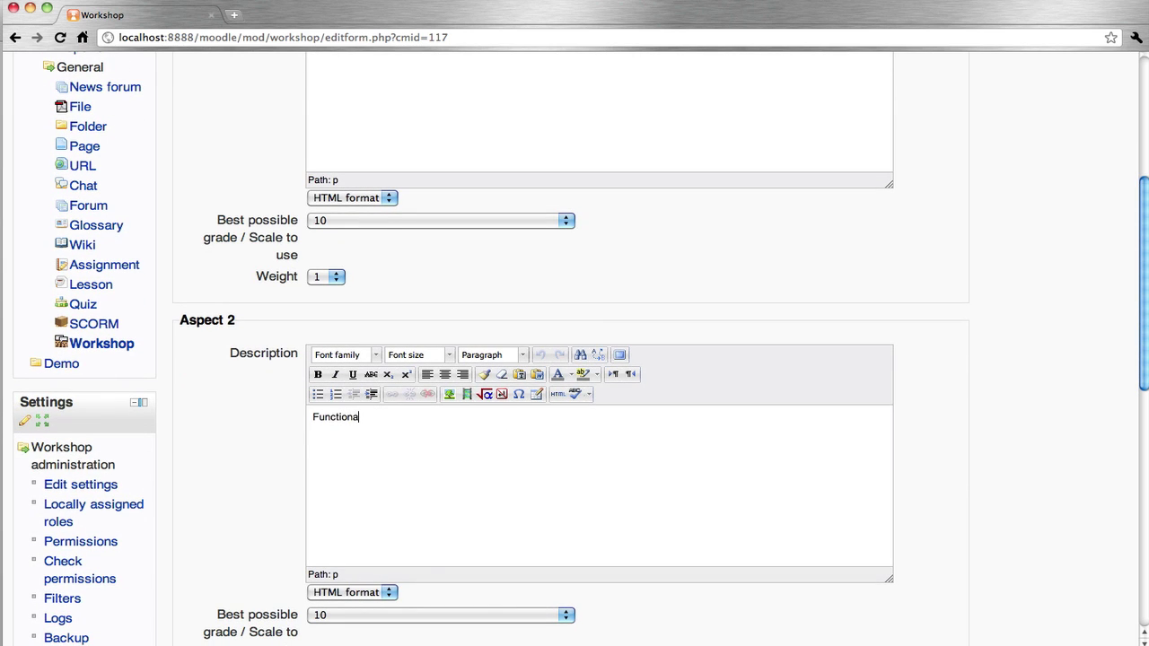
type("ty")
Describe aspect 3 as Documentation and save the assessment form.
scroll(574, 359, "down", 5)
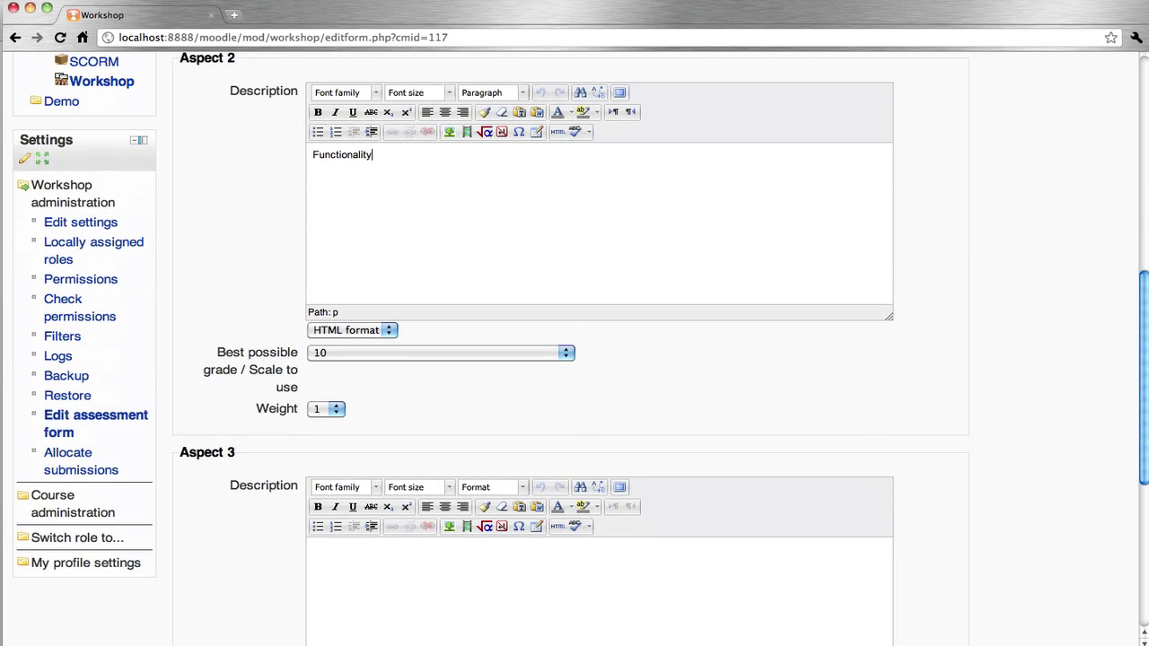
scroll(413, 485, "down", 2)
left_click(412, 525)
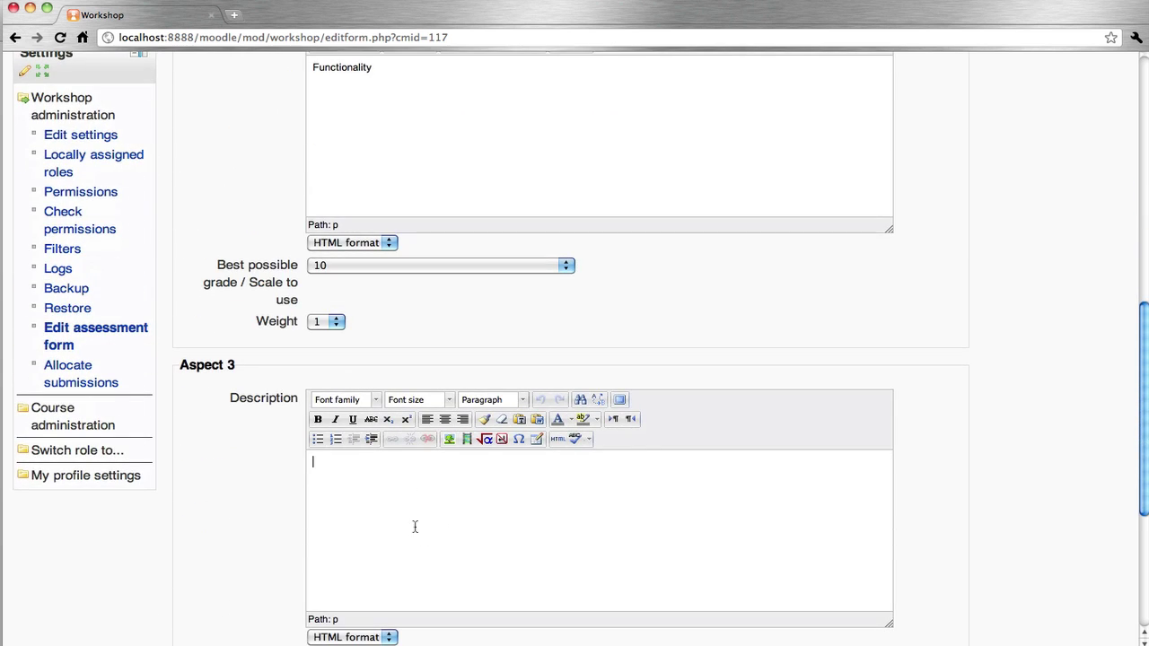
type("Documentation")
scroll(574, 403, "down", 5)
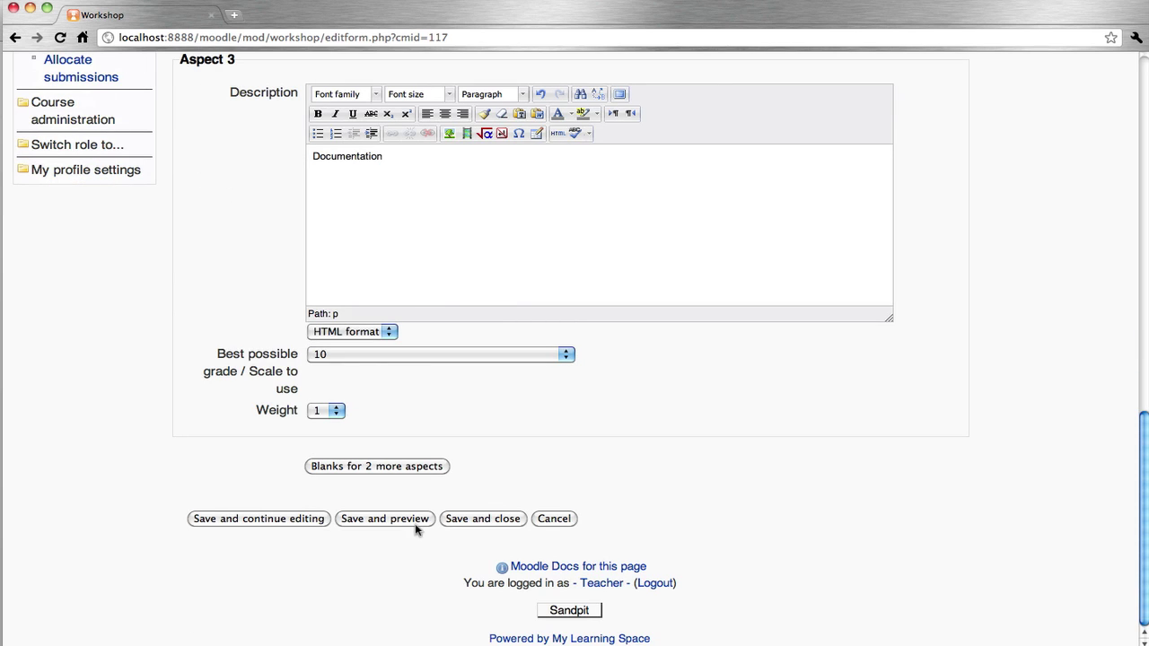
left_click(476, 521)
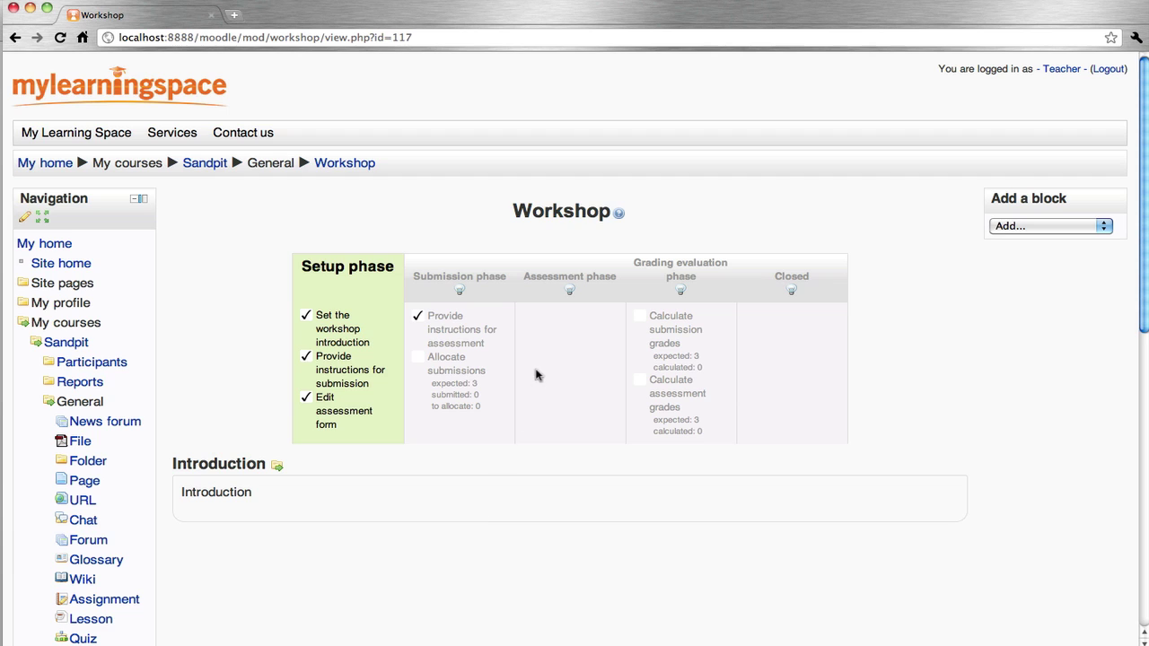
Switch the workshop to the Submission phase, then log out of the teacher account.
left_click(456, 290)
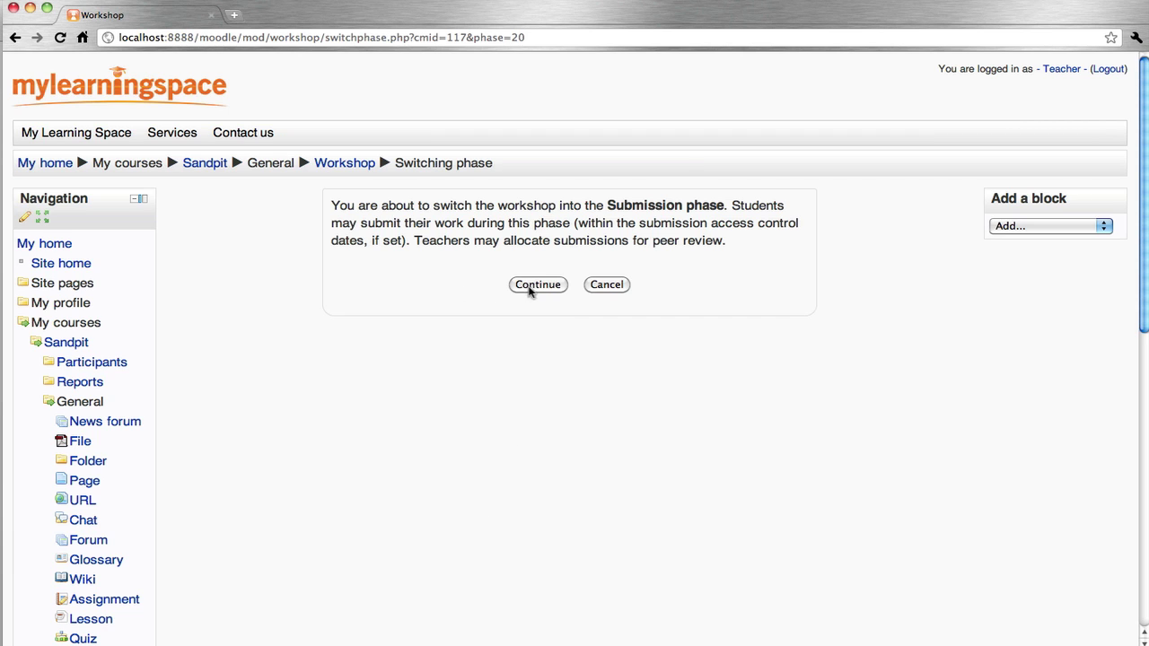
left_click(534, 287)
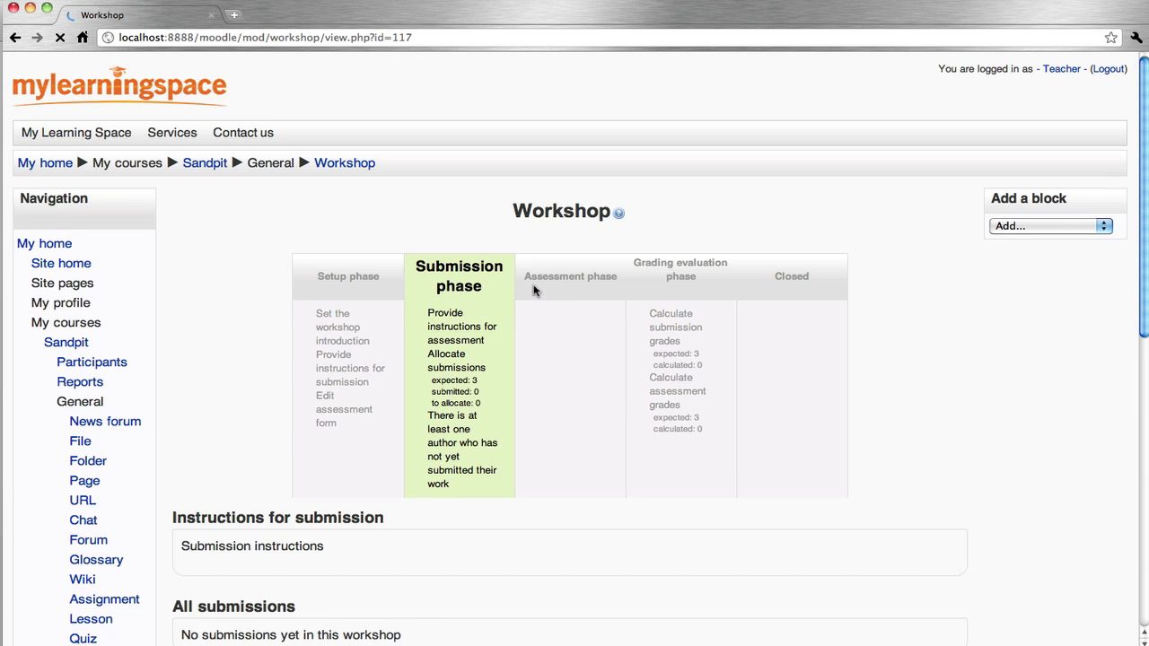
left_click(1109, 71)
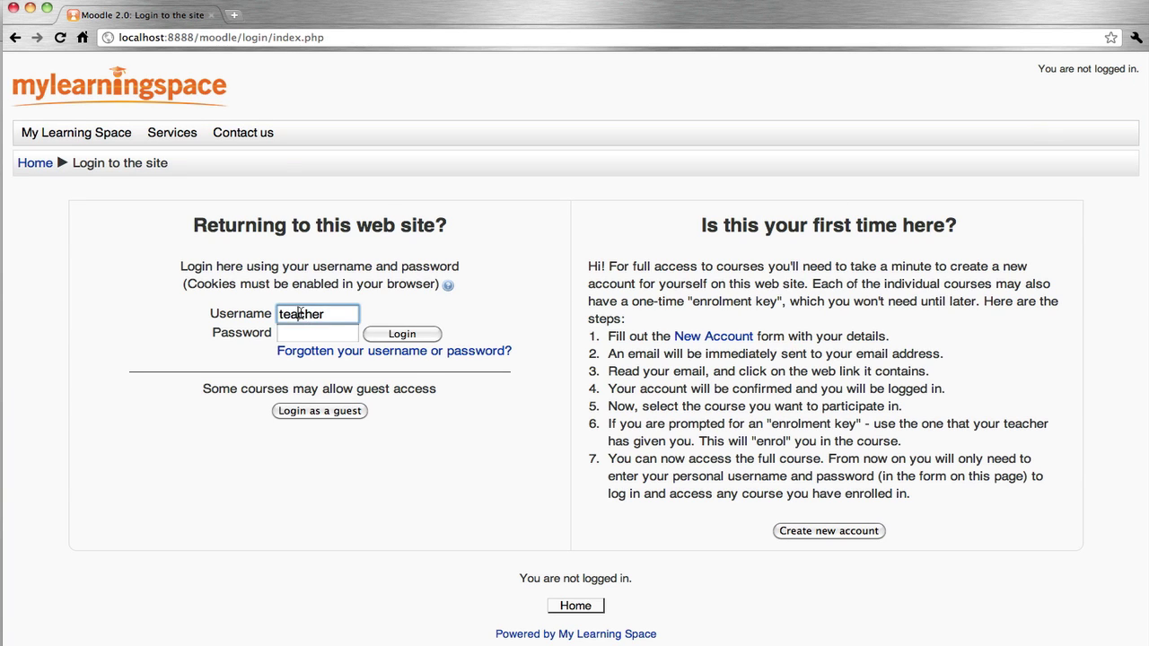
Log in as the student and open the Workshop in Sandpit 101.
double_click(307, 317)
type("student")
key("Tab")
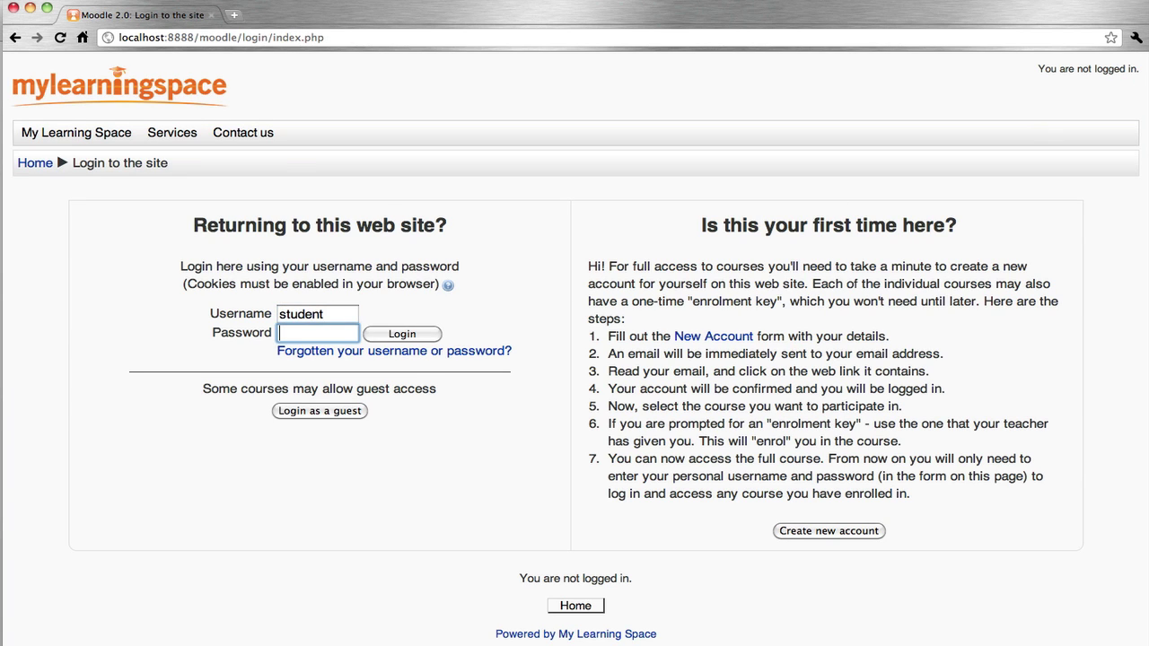
type("uden")
key("Return")
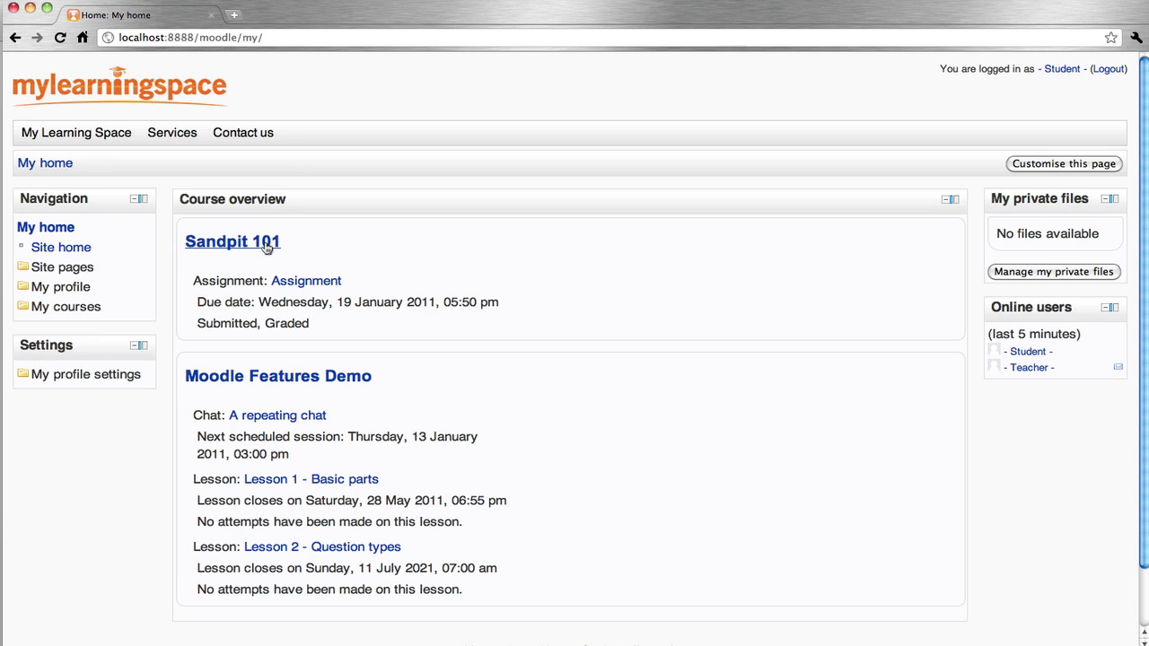
left_click(250, 245)
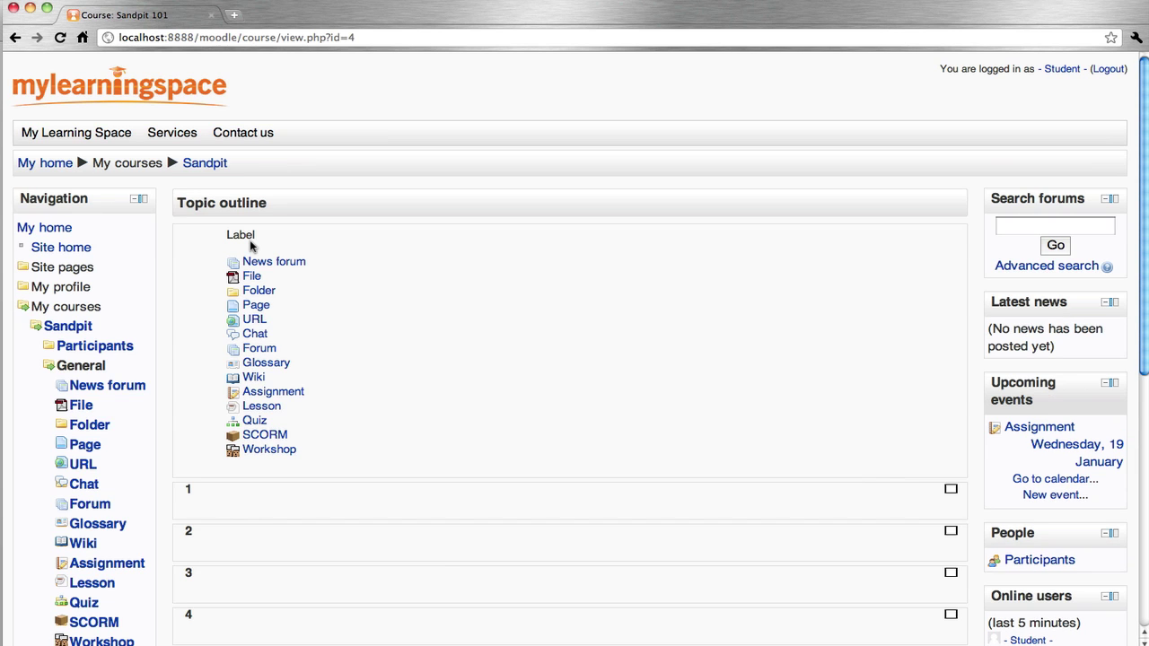
left_click(269, 451)
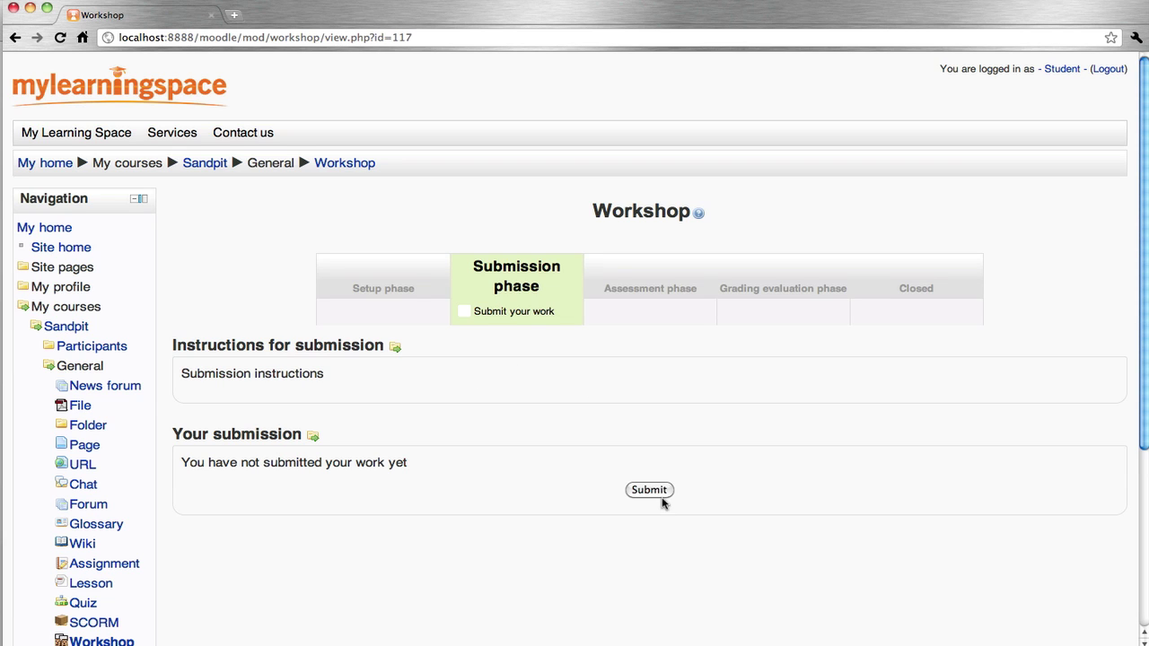
Start a workshop submission titled 'Student 1 work'.
left_click(651, 493)
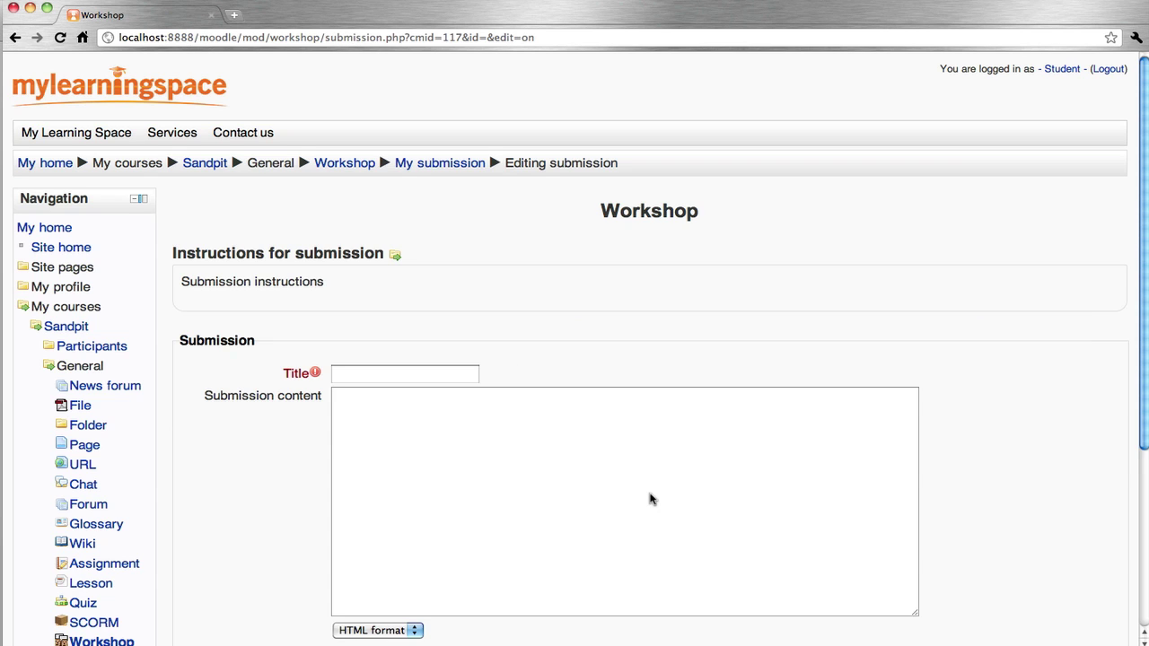
left_click(398, 376)
type("S")
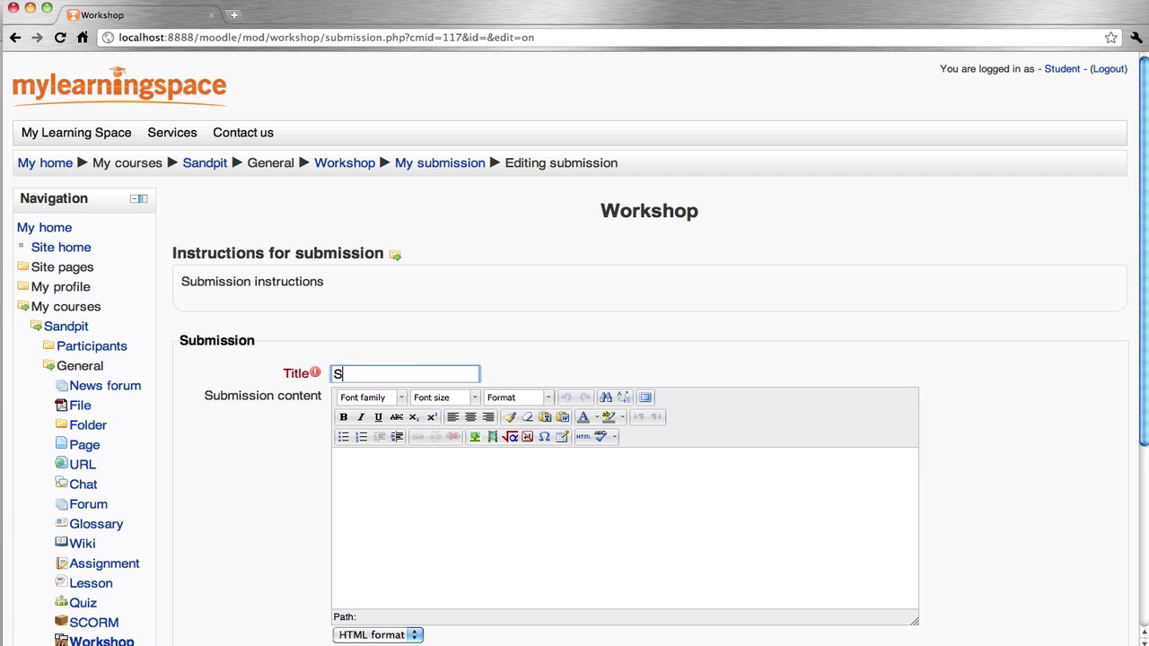
type("tudent 1 w")
type("ork")
scroll(553, 530, "down", 5)
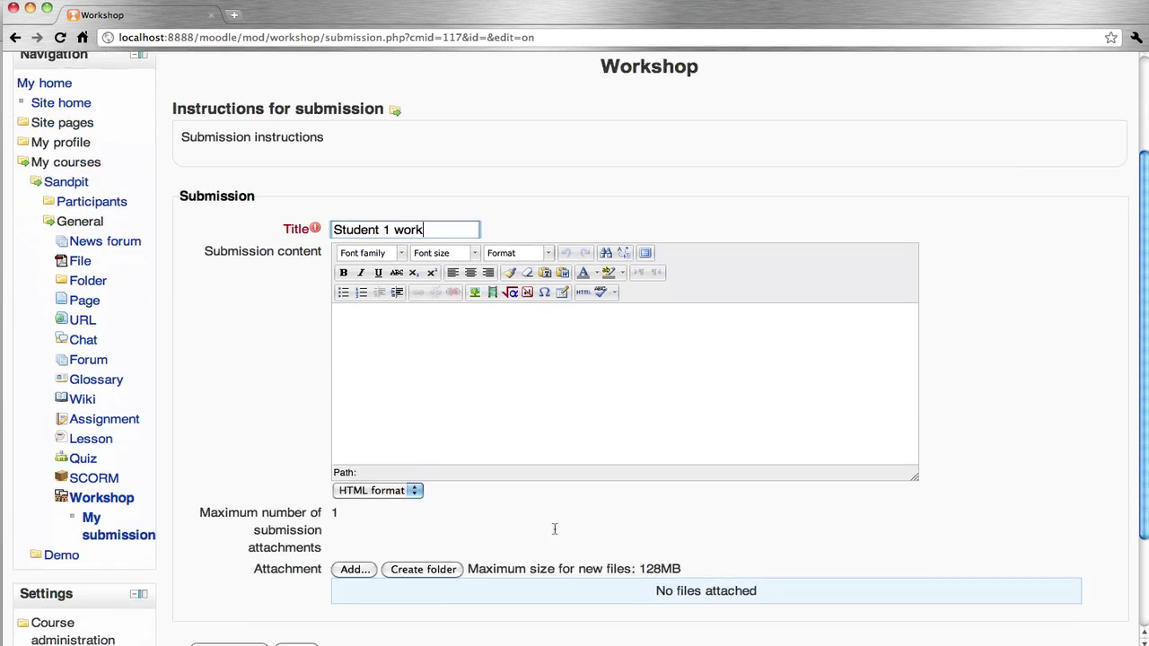
scroll(552, 529, "down", 2)
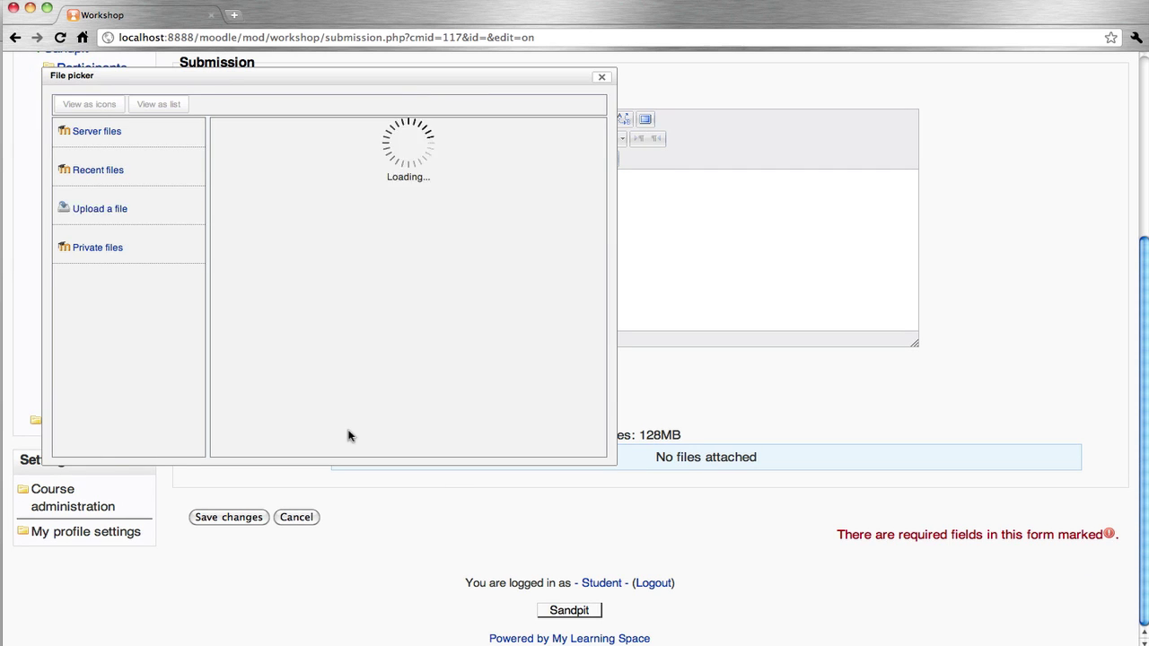
Upload Animation.swf as the attachment, then log out of the student account.
left_click(355, 436)
left_click(346, 163)
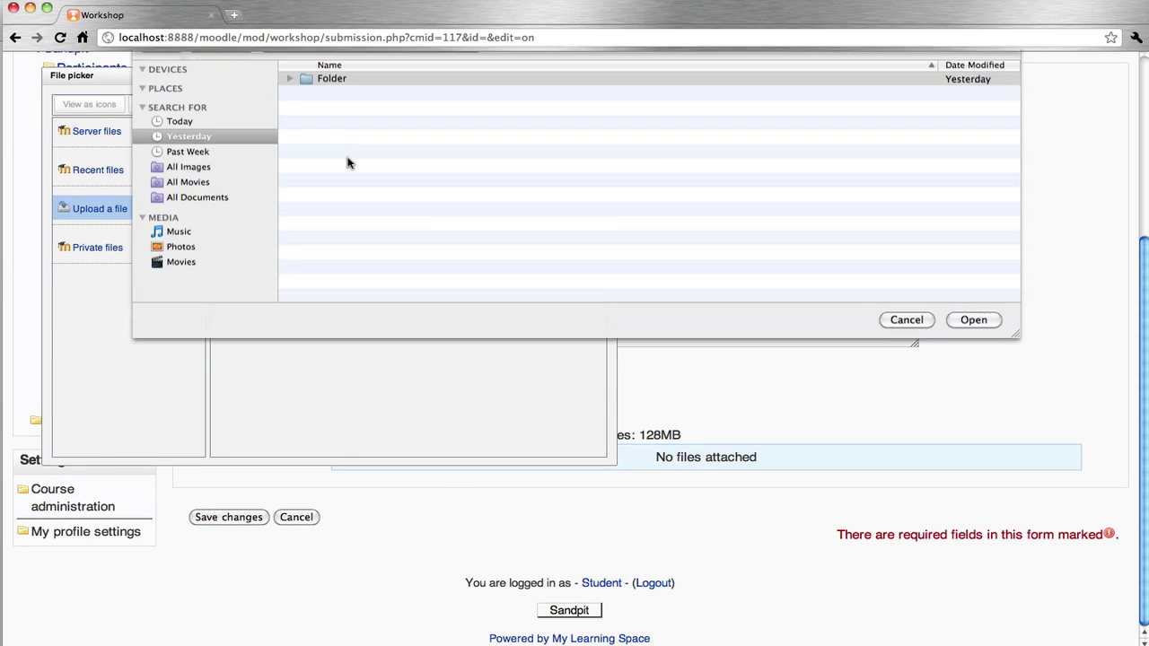
left_click(320, 108)
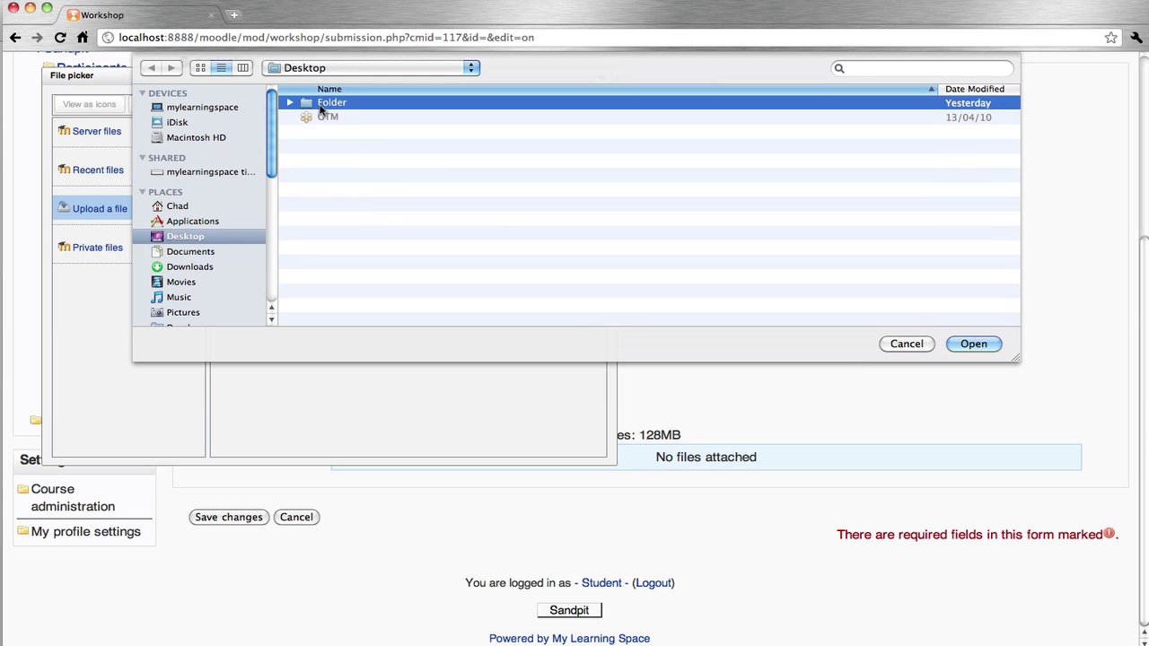
double_click(320, 105)
double_click(320, 105)
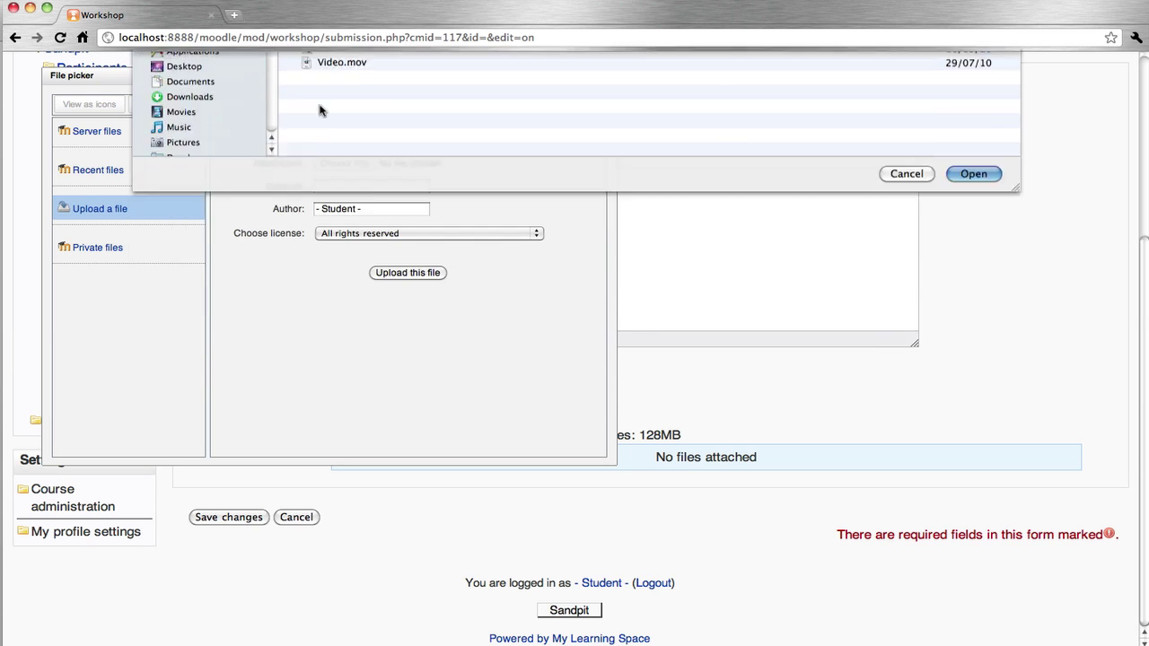
left_click(391, 275)
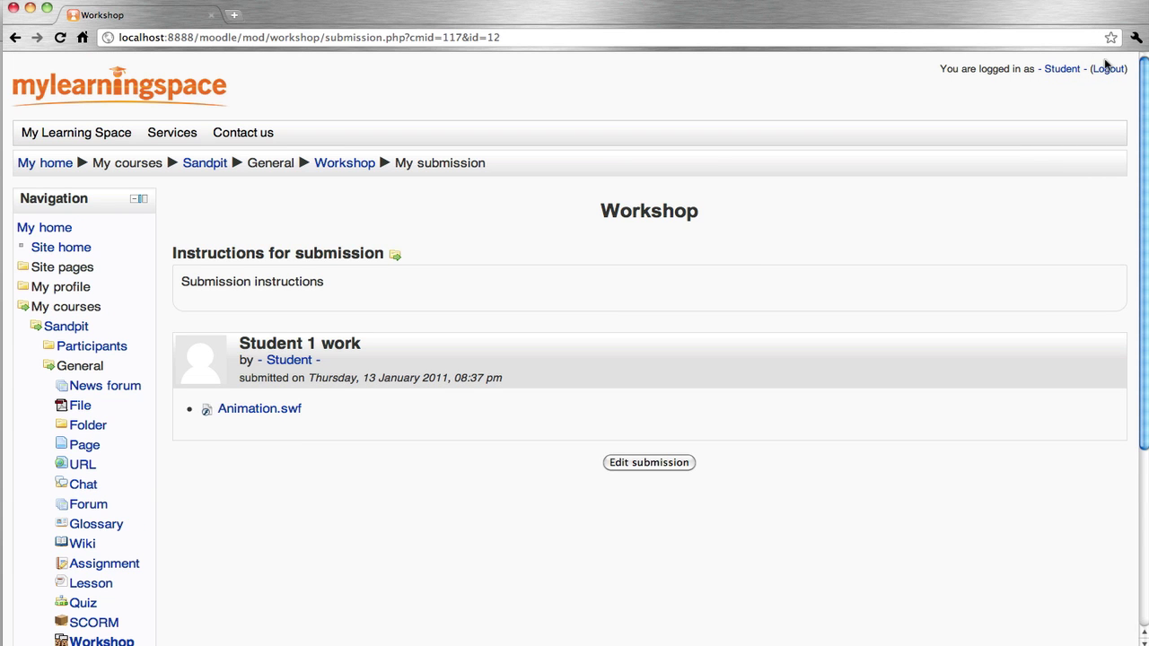
left_click(1107, 69)
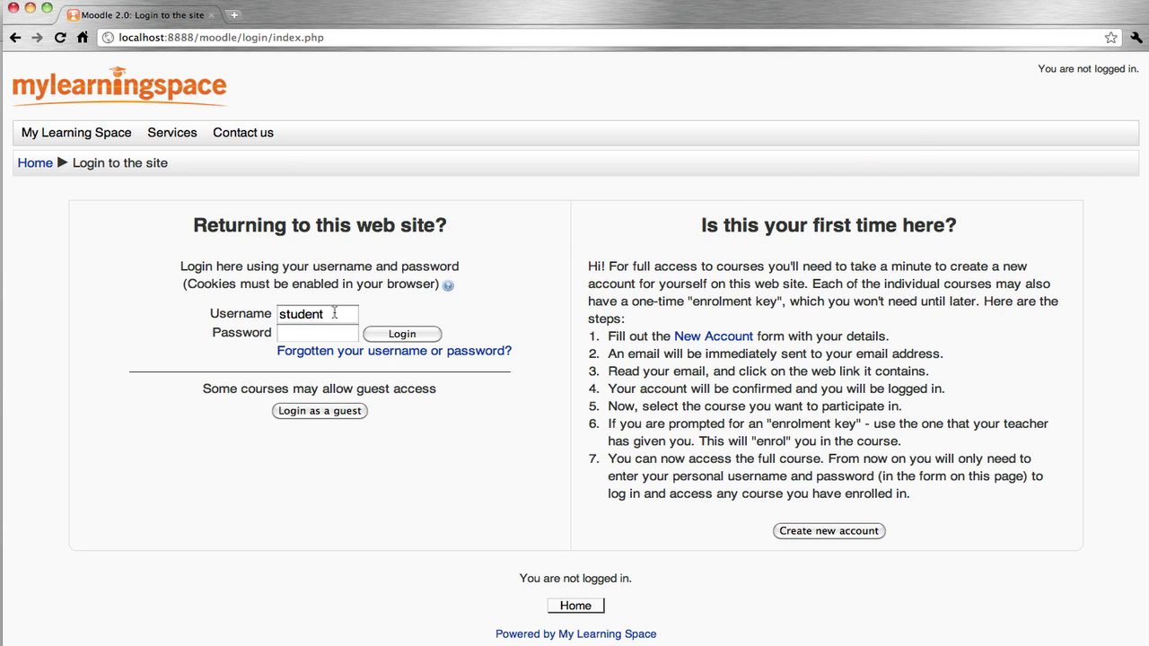
Log in as the second student and open the Sandpit 101 Workshop.
left_click(334, 313)
type("2")
key("Tab")
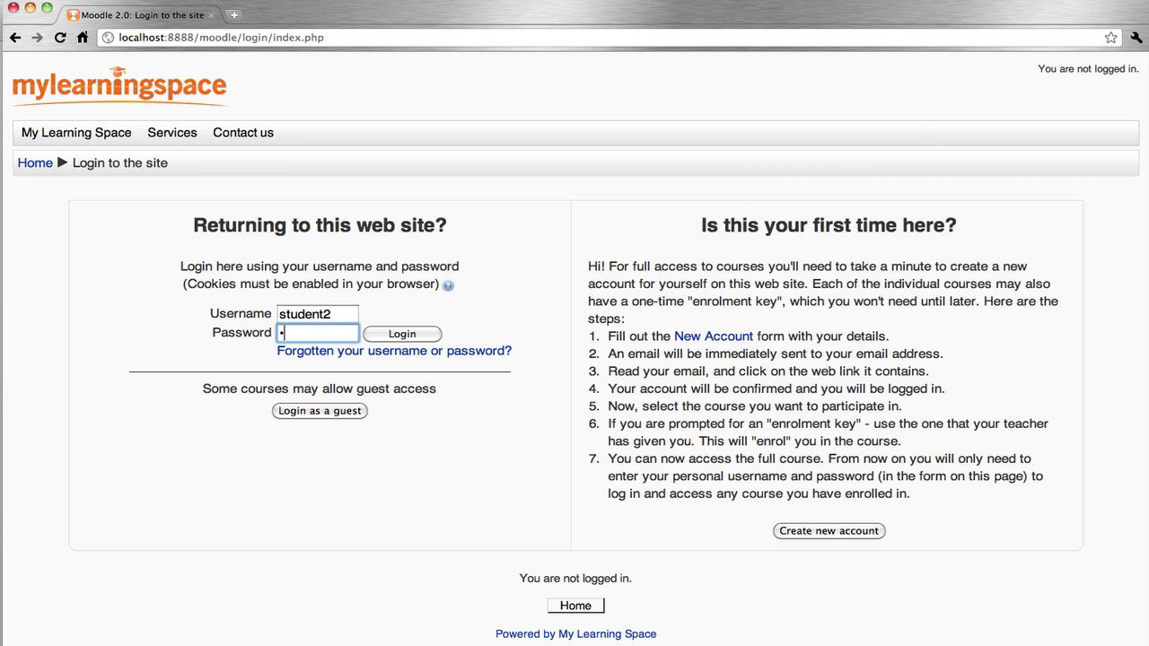
type("tudent")
key("Return")
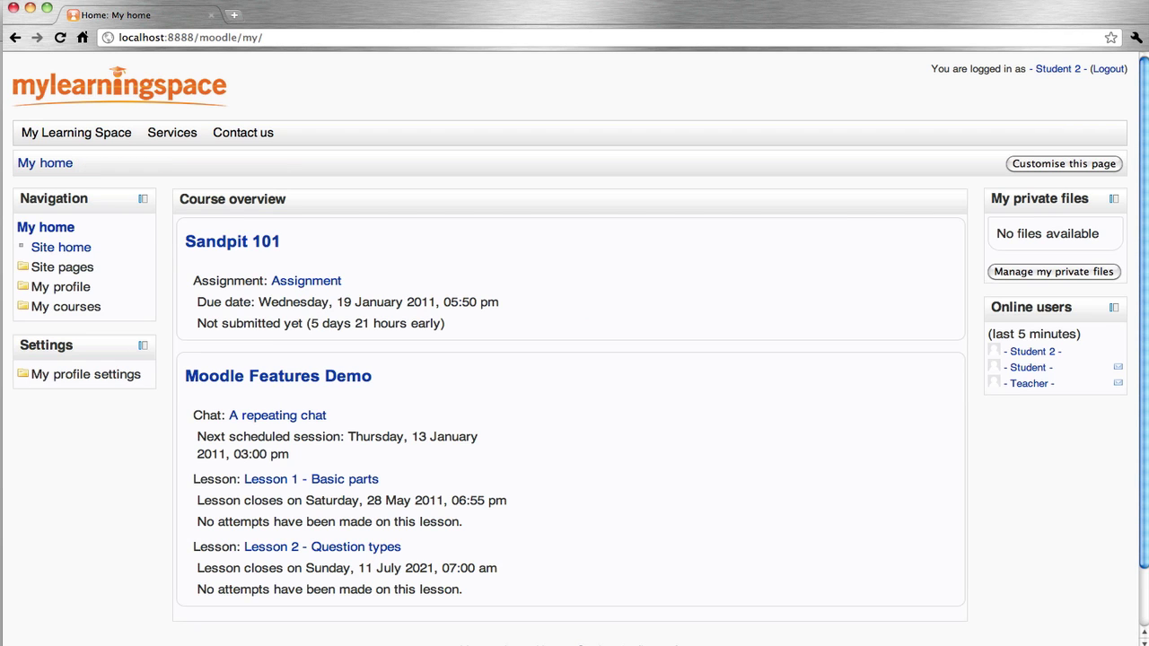
left_click(260, 248)
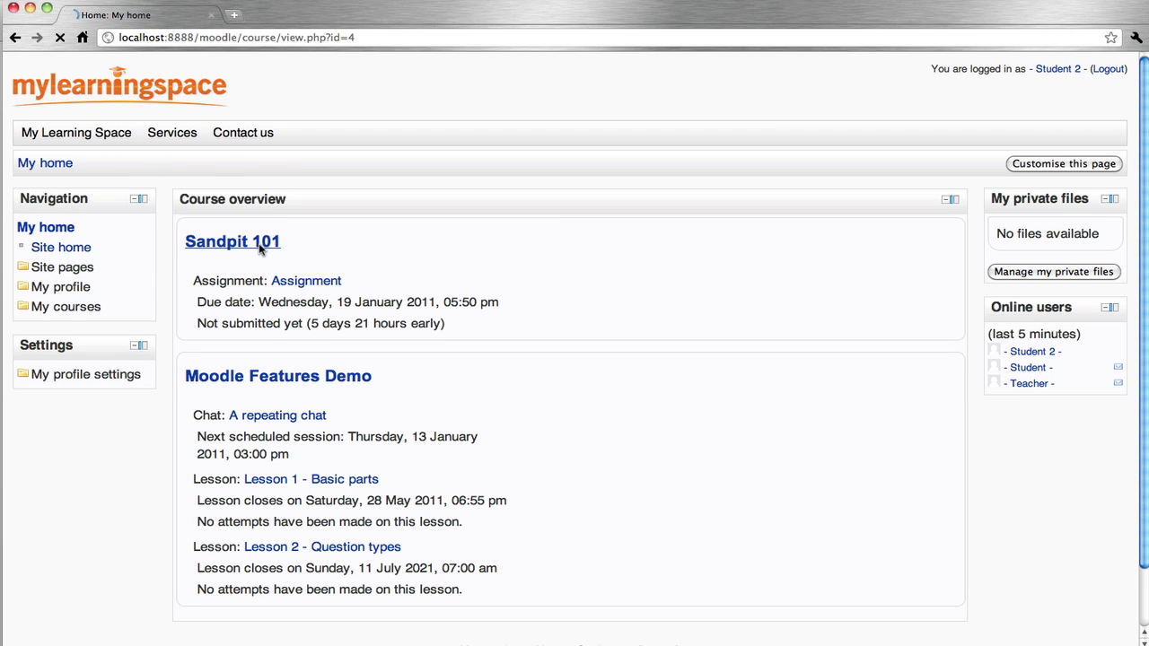
left_click(275, 455)
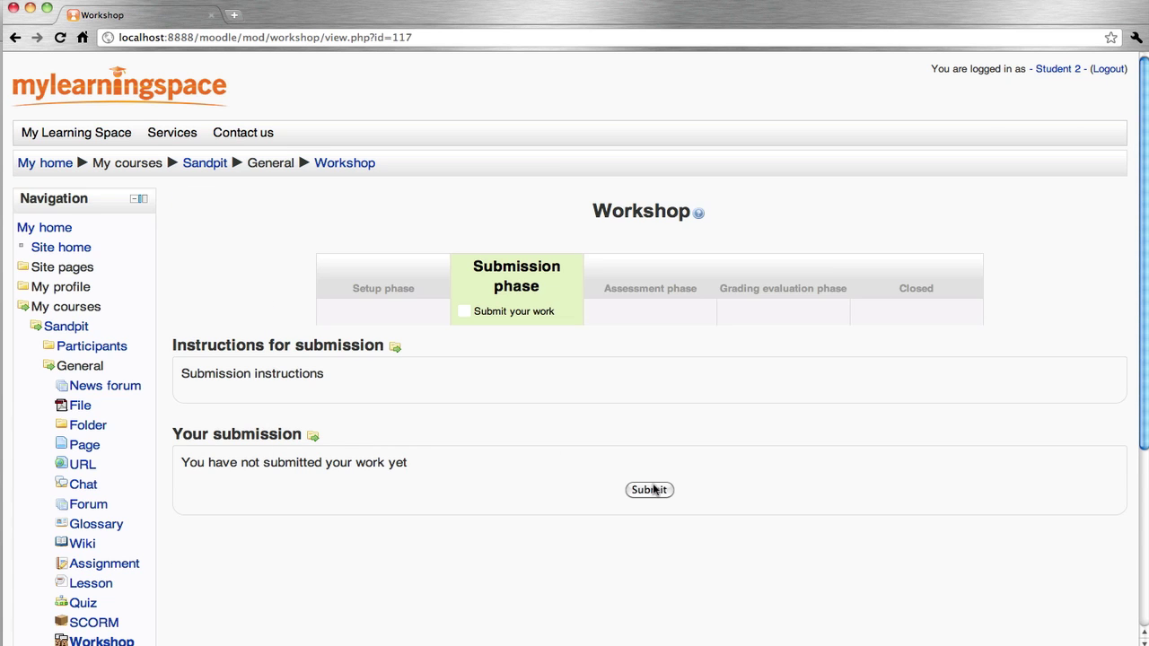
Start a workshop submission titled 'Student 2 work'.
left_click(650, 489)
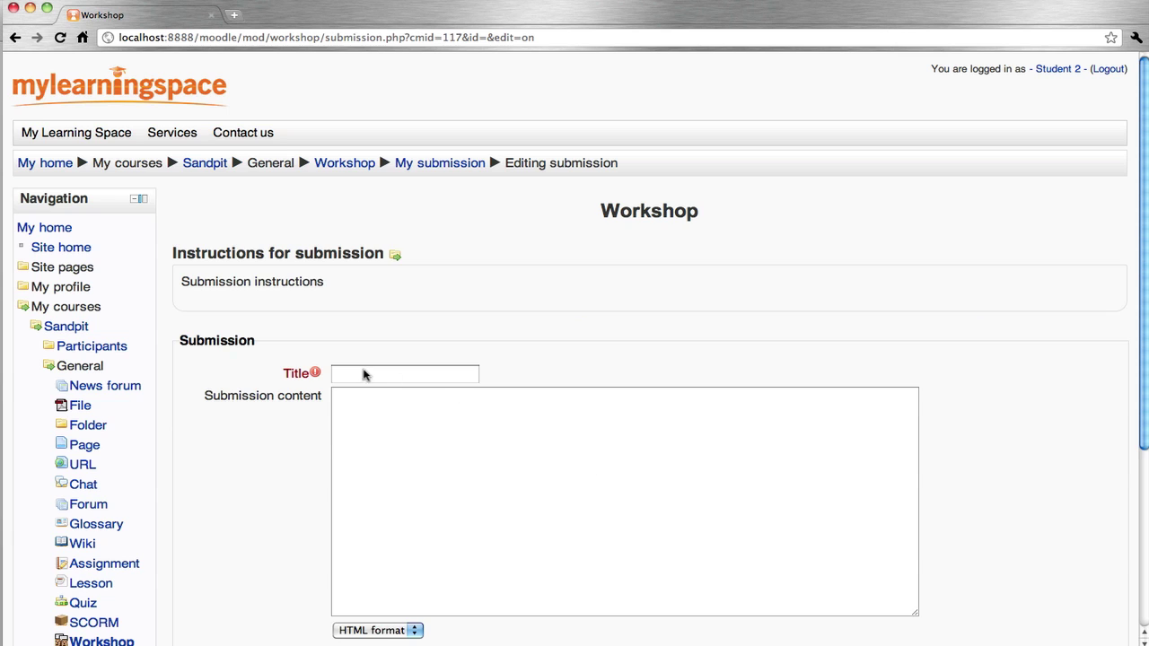
left_click(362, 372)
type("Student ")
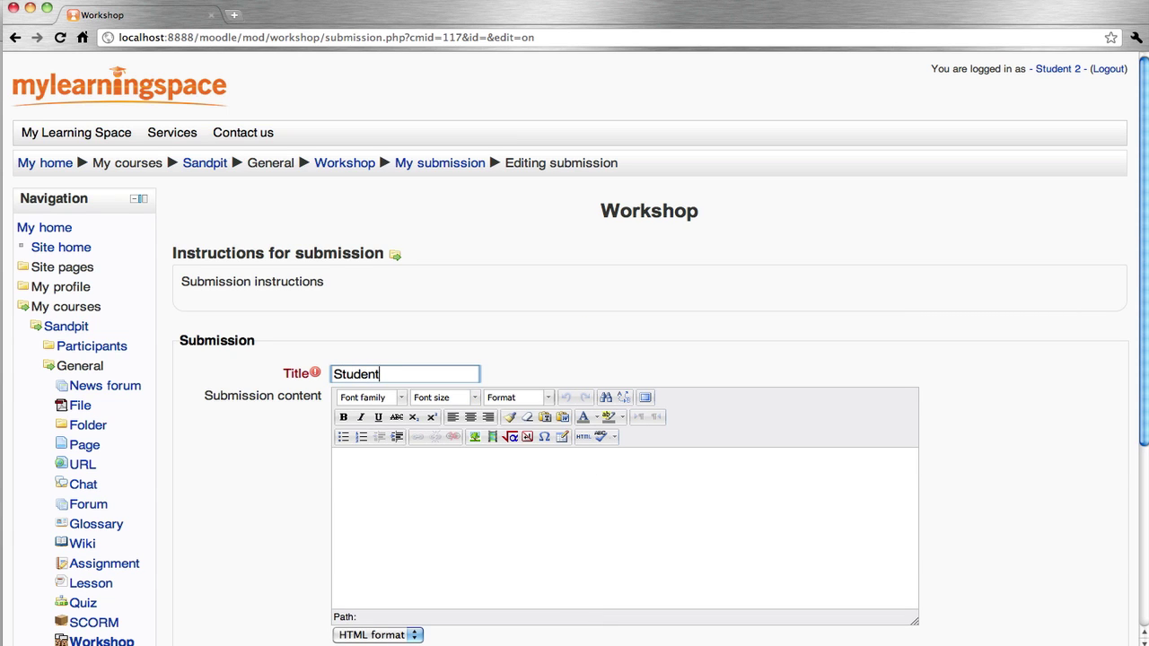
type("2 work")
scroll(363, 422, "down", 5)
Upload Audio.mp3 as the attachment and save the submission.
left_click(354, 493)
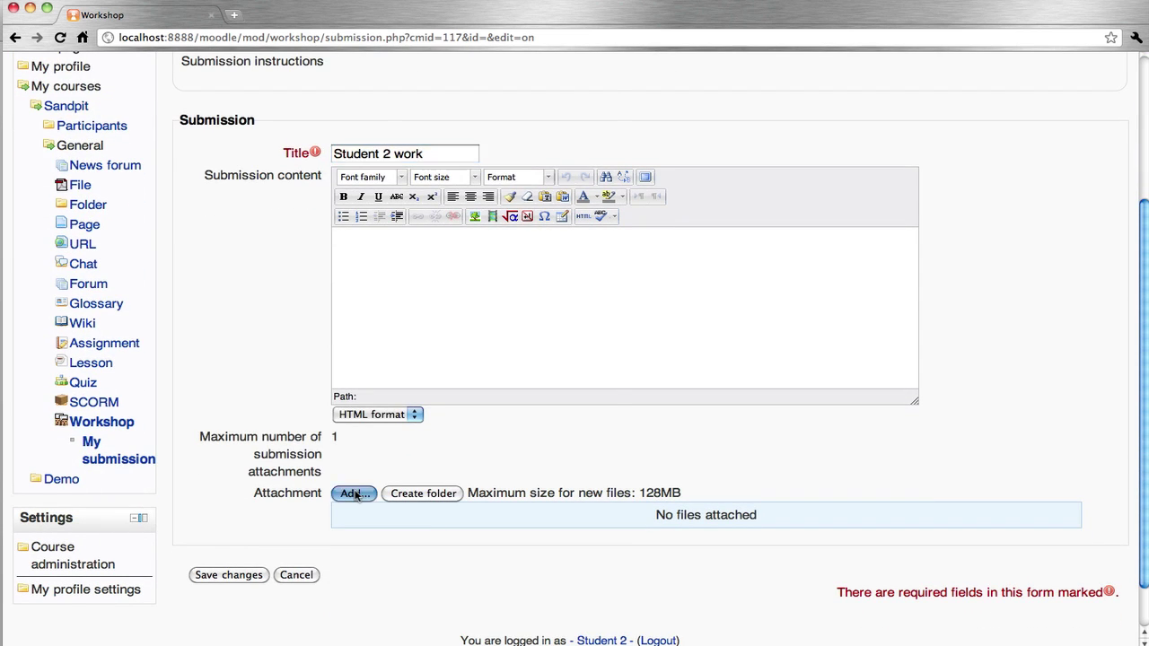
left_click(351, 163)
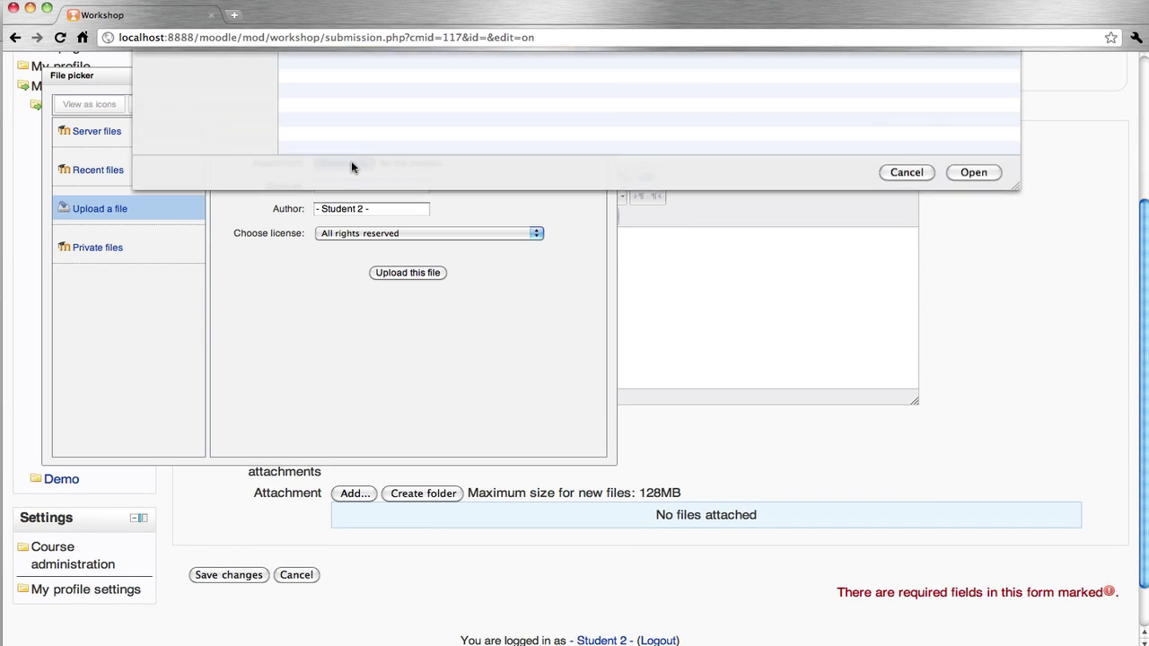
left_click(322, 101)
double_click(319, 103)
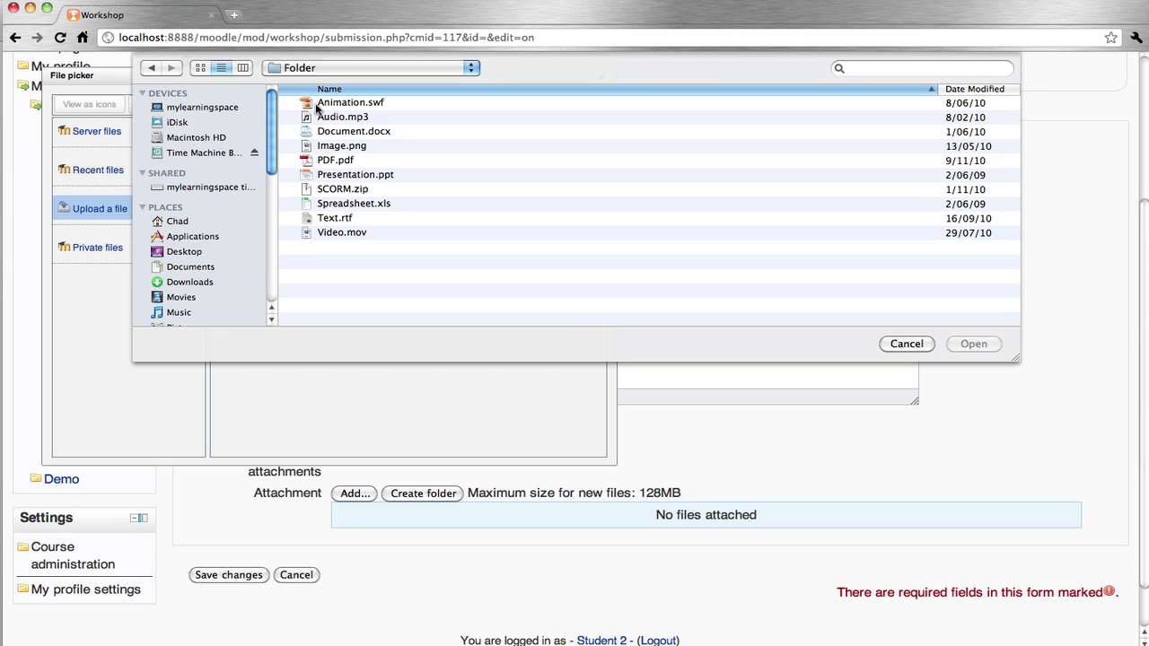
double_click(332, 116)
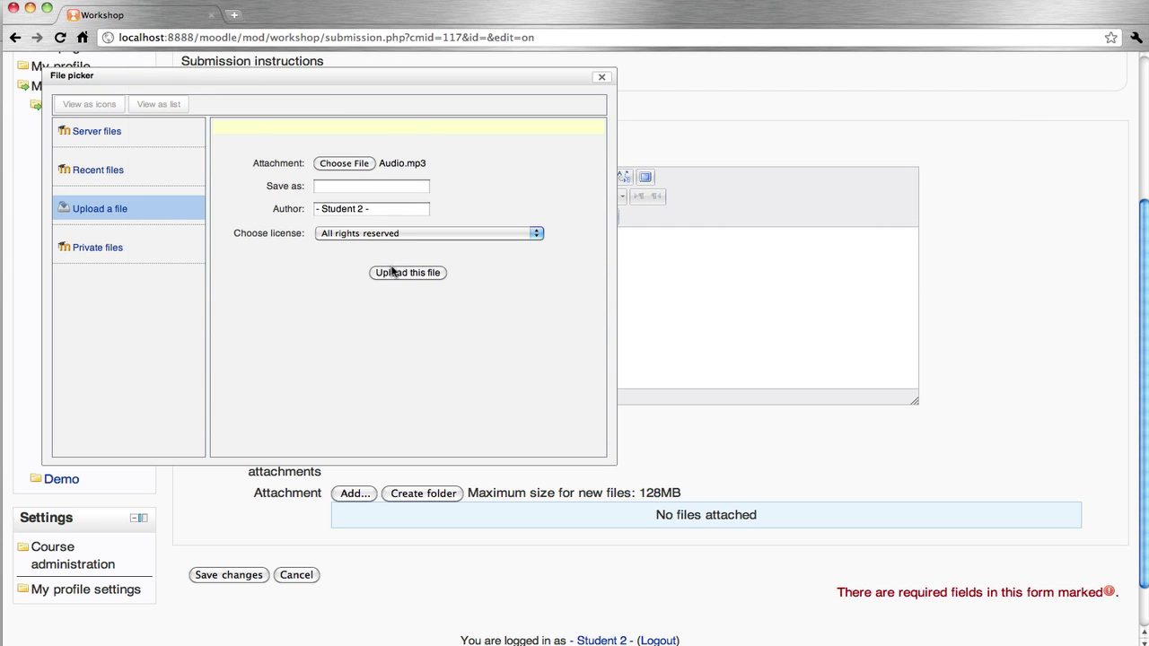
left_click(407, 272)
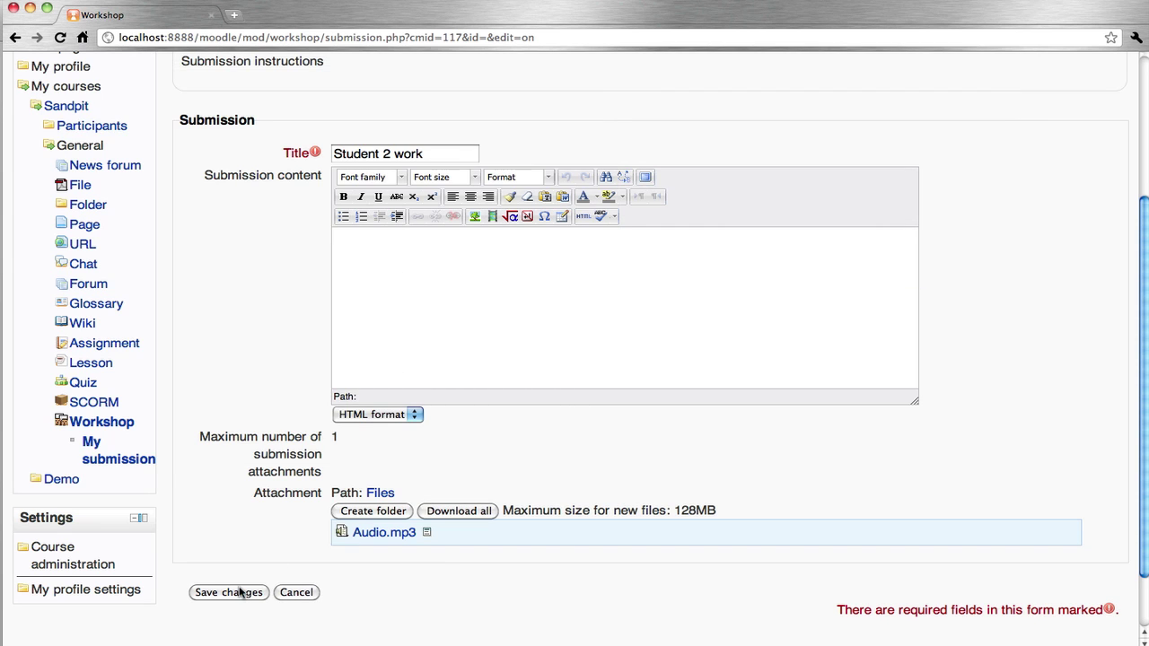
left_click(241, 593)
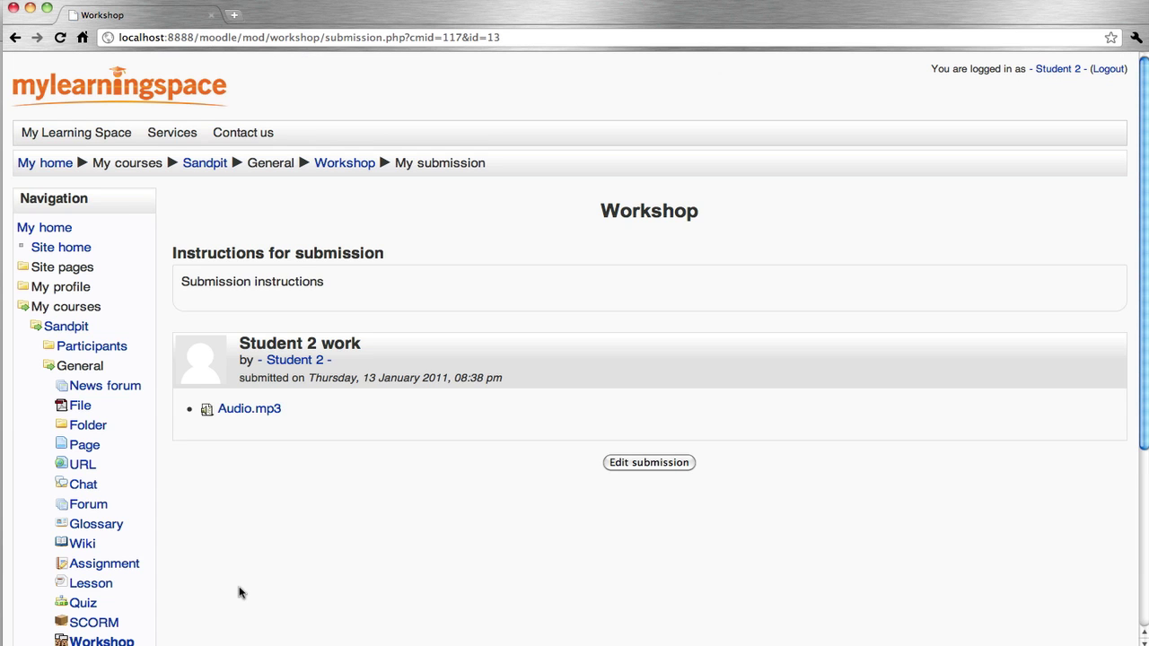
Log out, log in as the third student, and open the Workshop.
left_click(1107, 70)
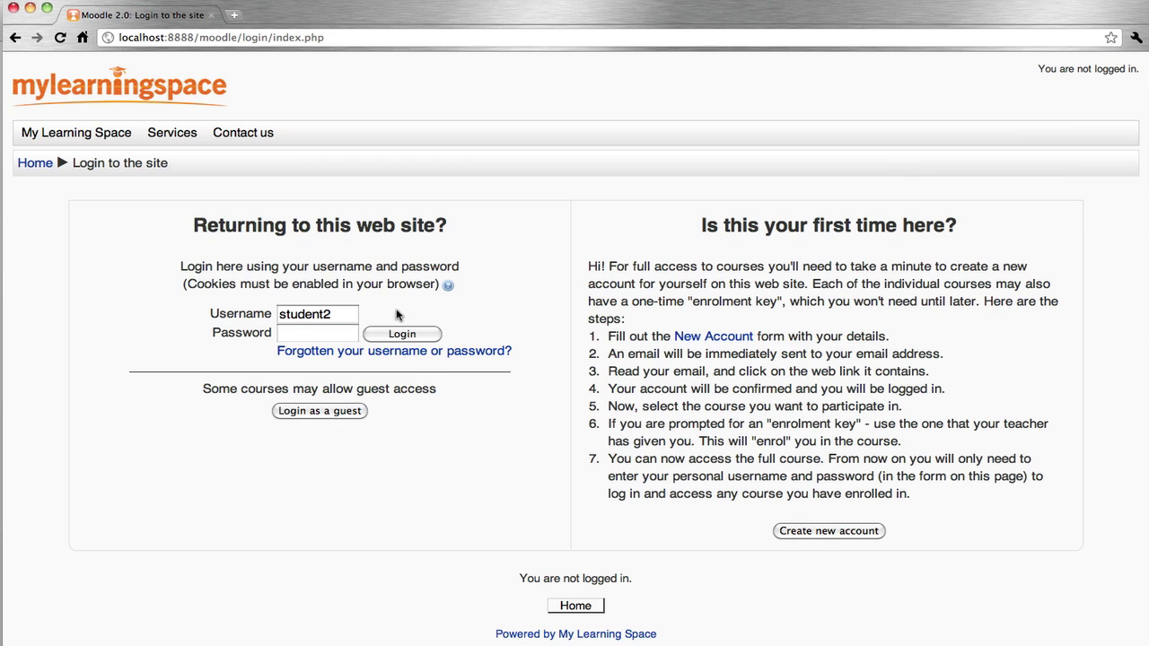
left_click(346, 316)
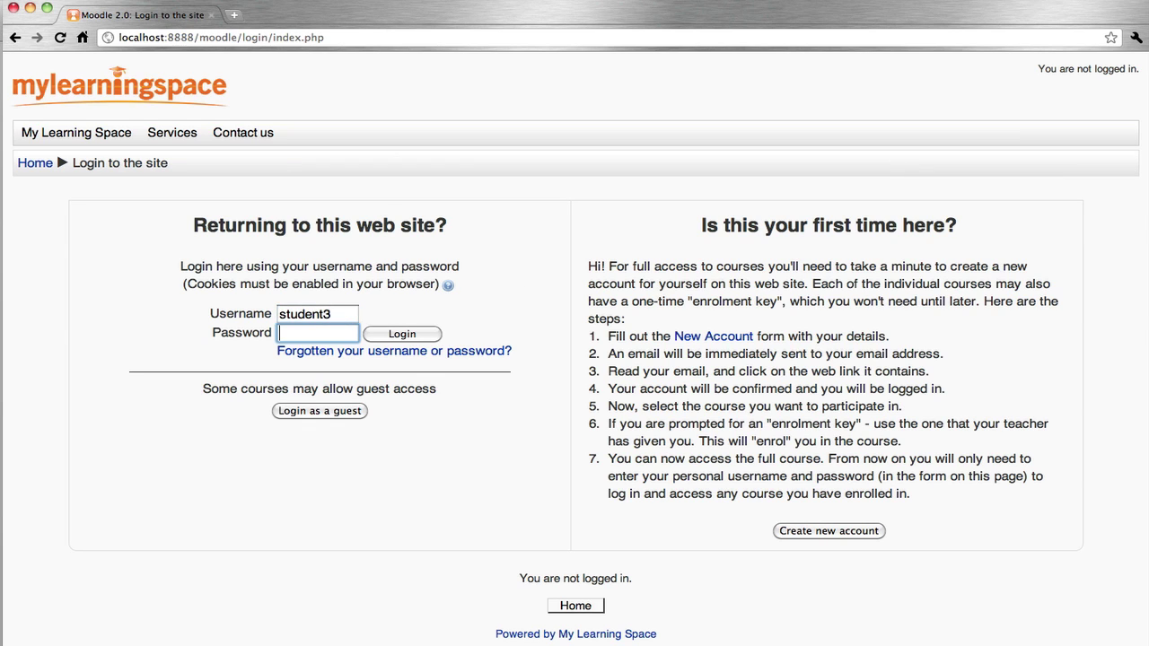
type("3")
key("Return")
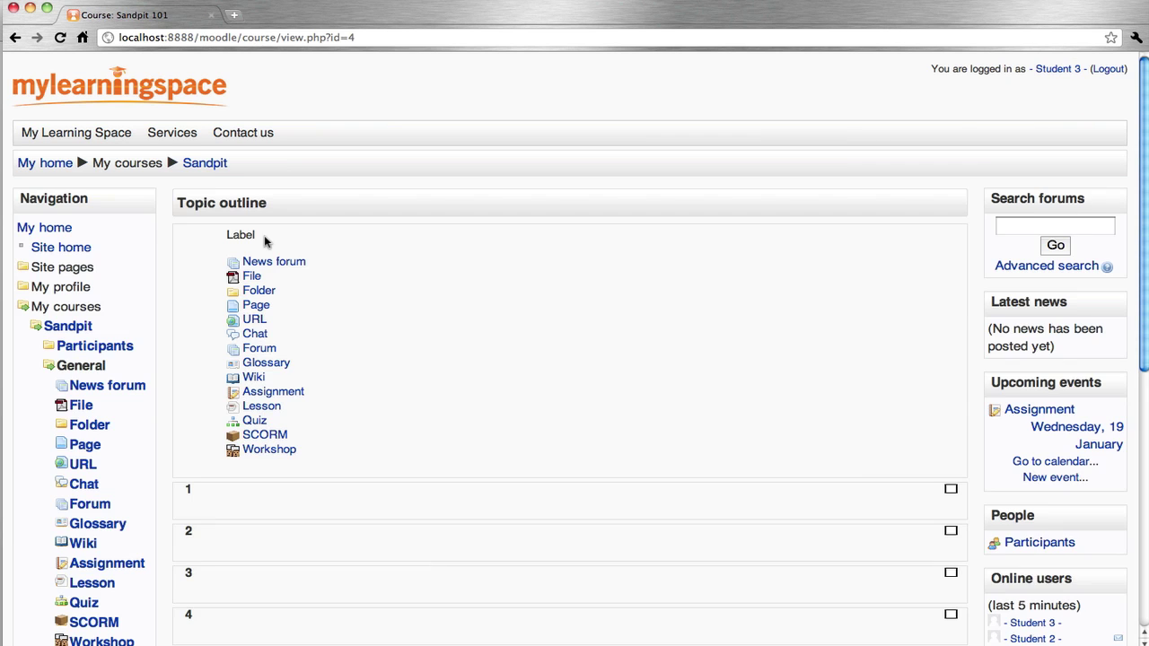
left_click(287, 451)
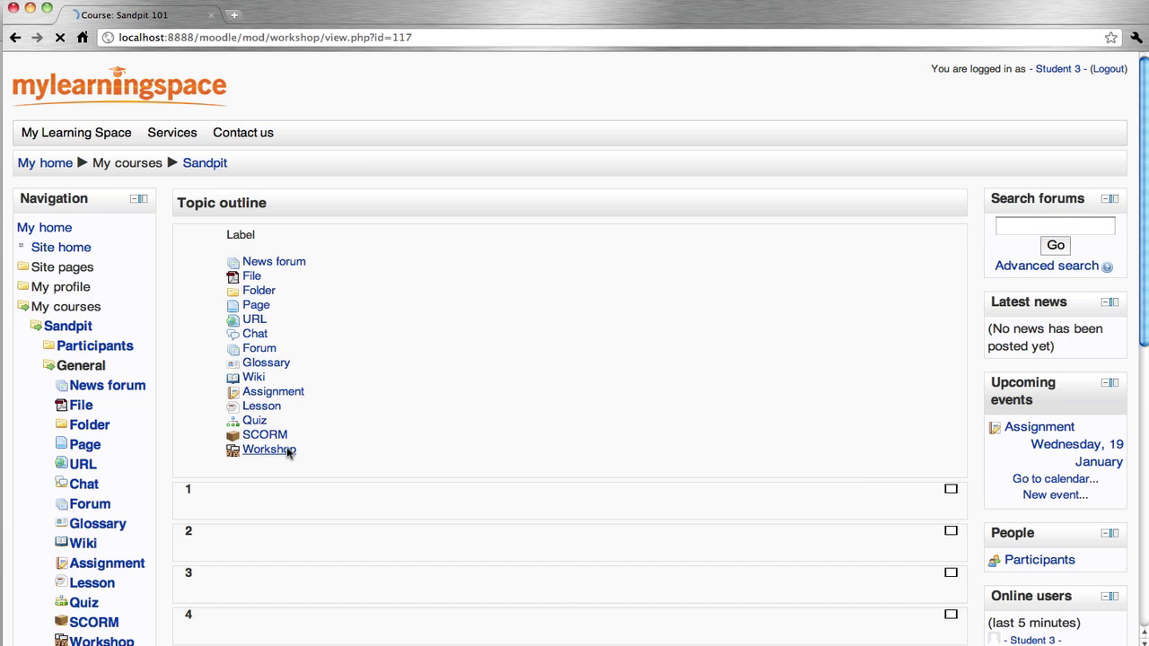
Start a workshop submission titled 'Student 3 work'.
left_click(648, 490)
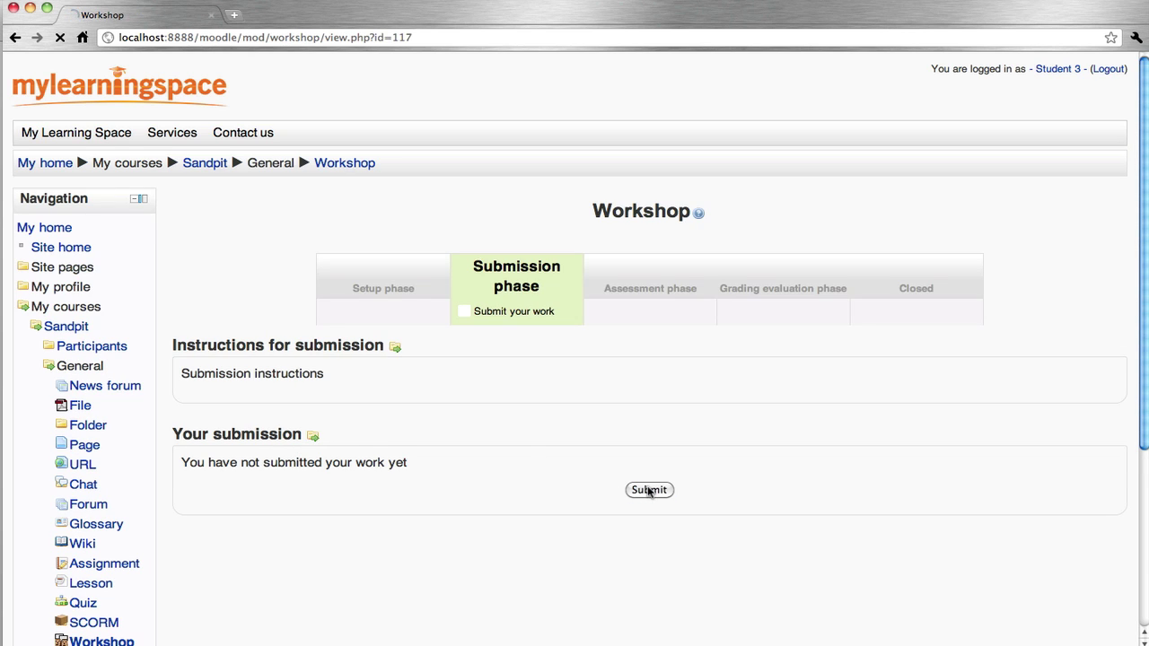
left_click(391, 369)
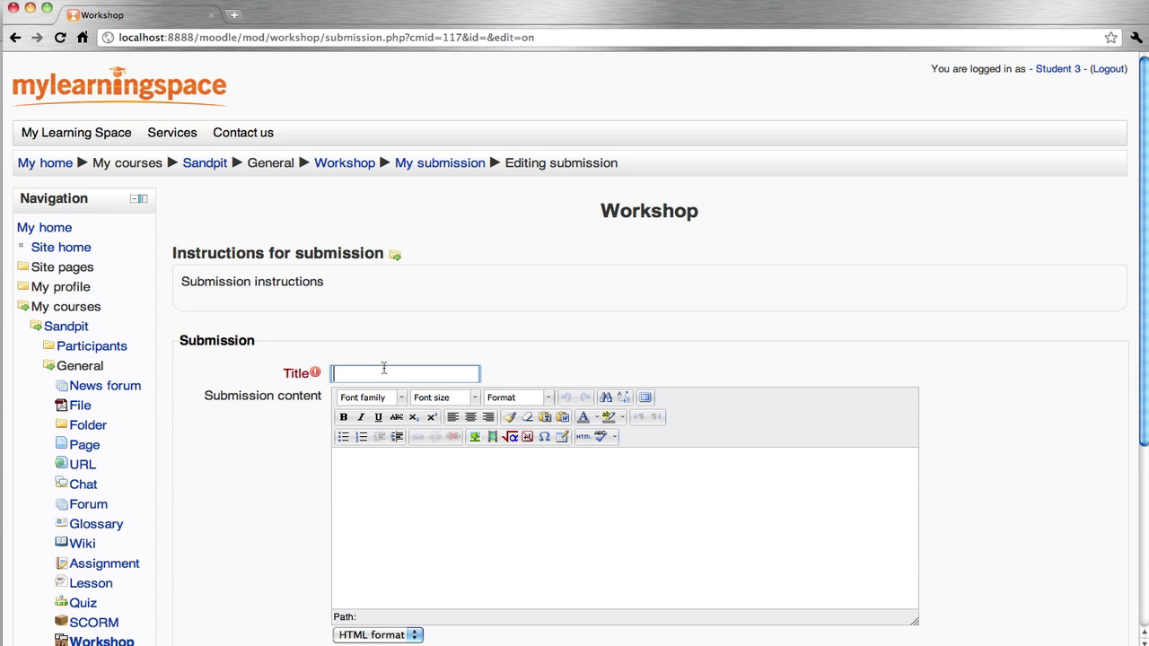
type("Student")
type(" 3 work")
scroll(574, 359, "down", 5)
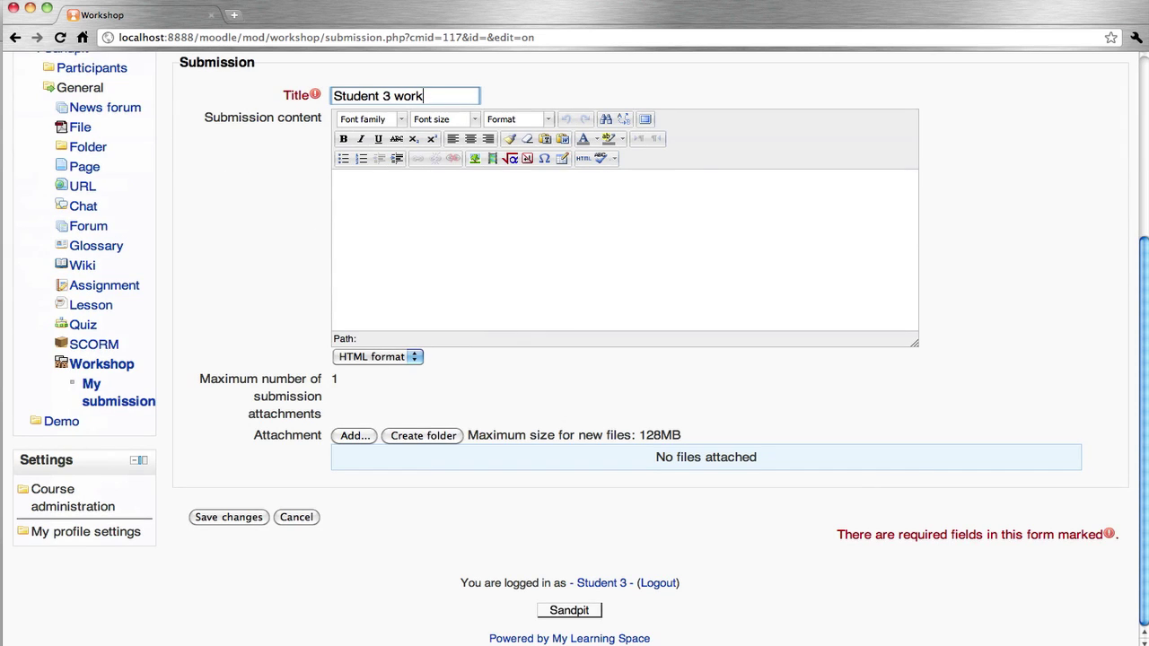
Upload Document.docx as the attachment and save the submission.
left_click(355, 435)
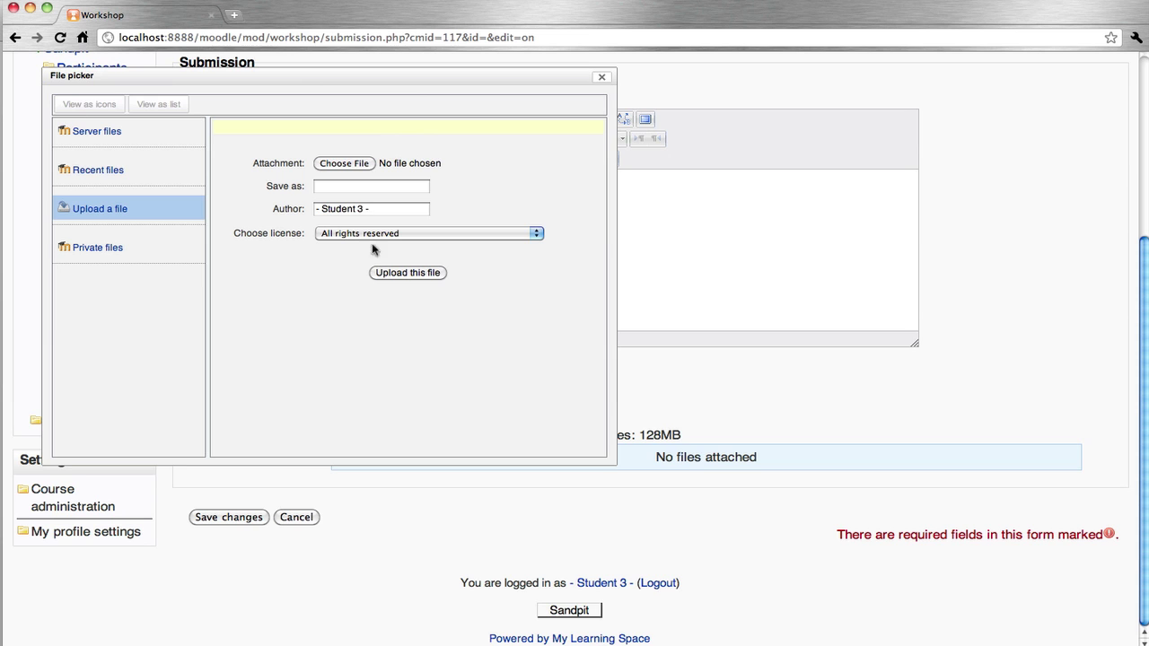
left_click(343, 164)
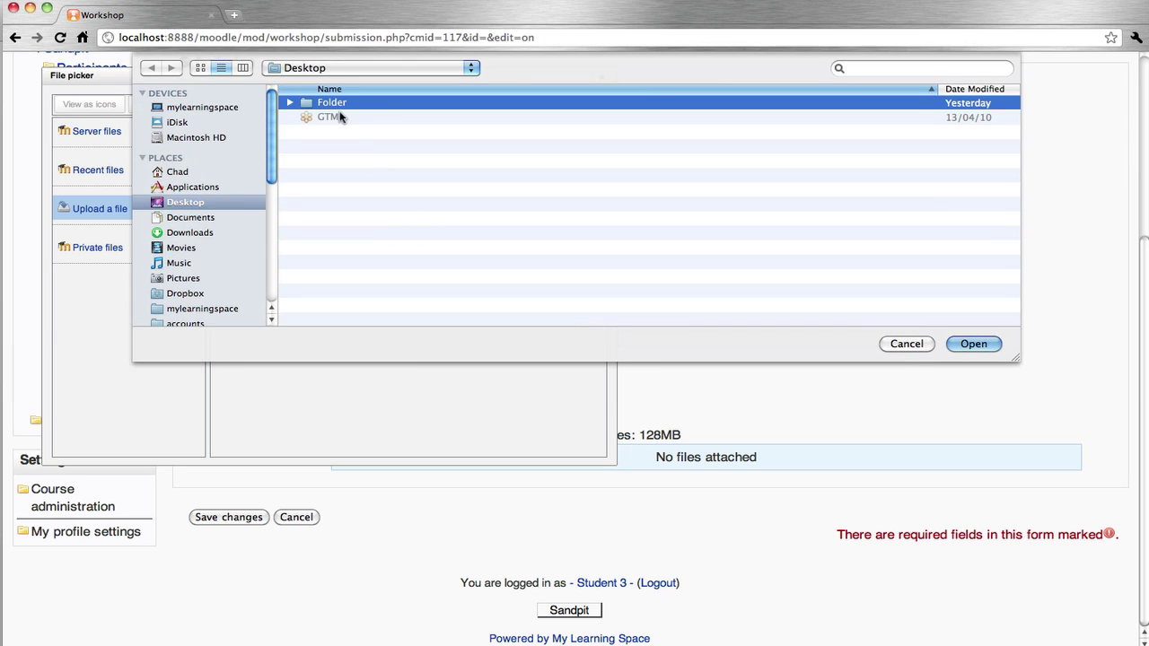
double_click(330, 102)
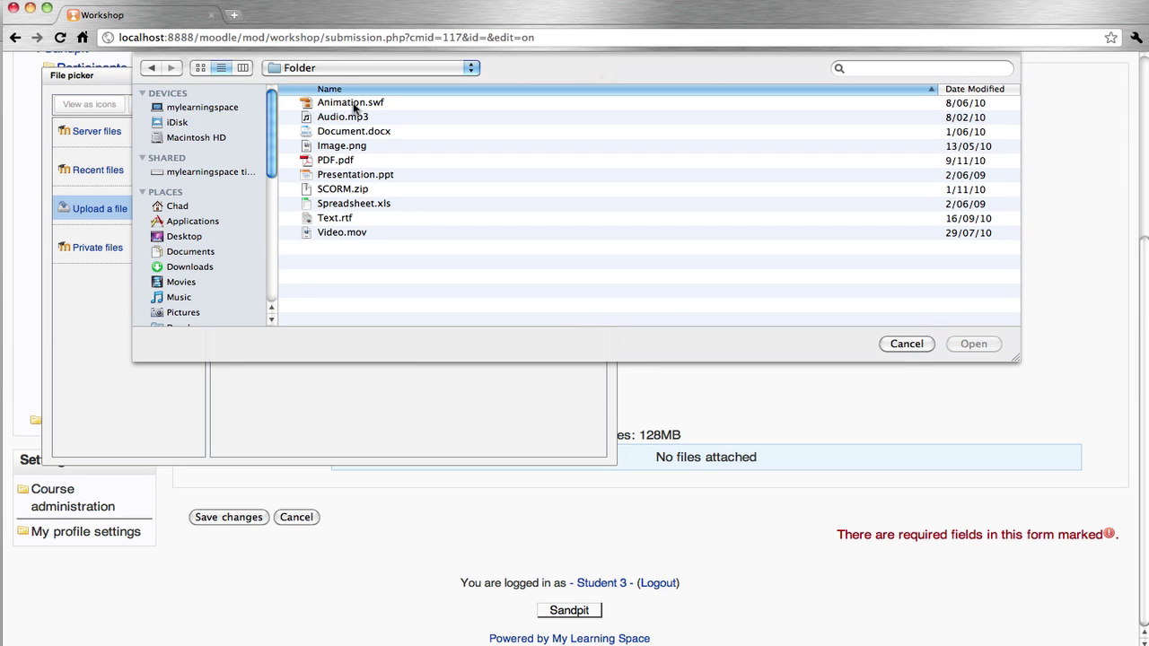
double_click(353, 132)
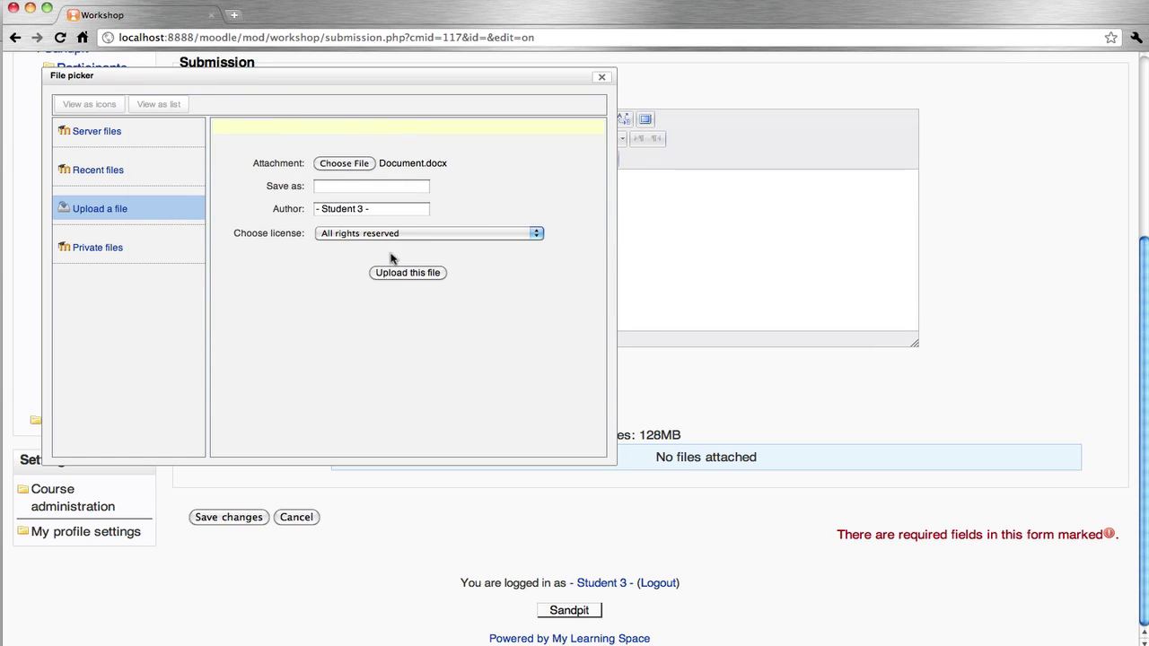
left_click(406, 274)
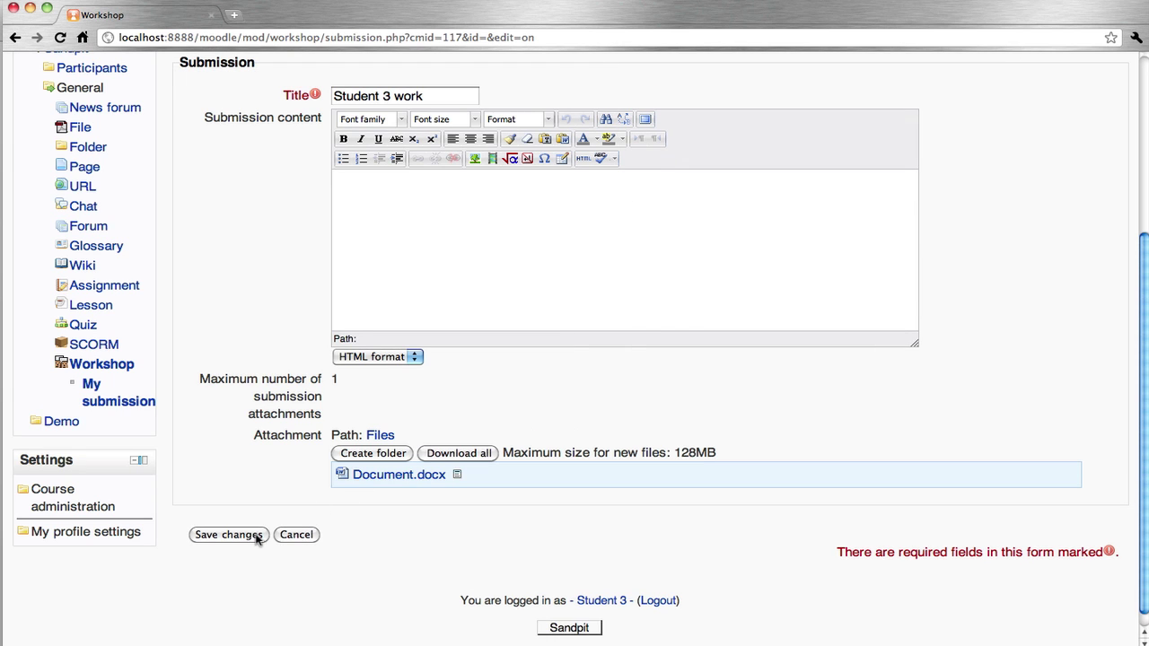
left_click(255, 535)
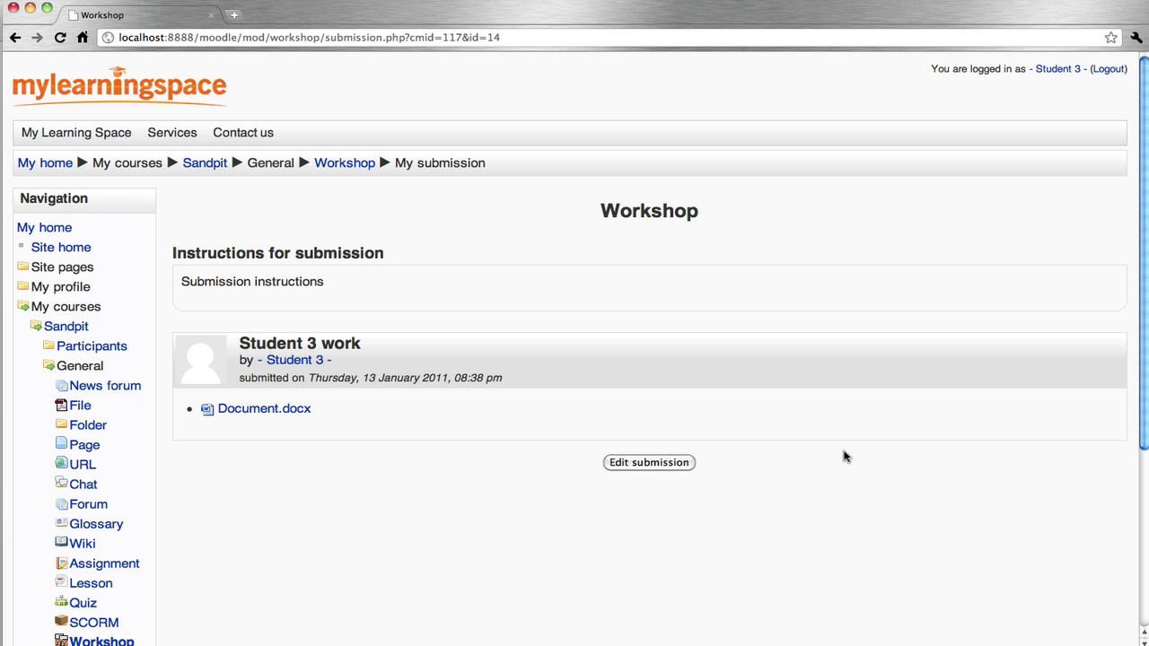
Log out of Student 3, sign in as the teacher, and open the Sandpit 101 Workshop.
left_click(1107, 72)
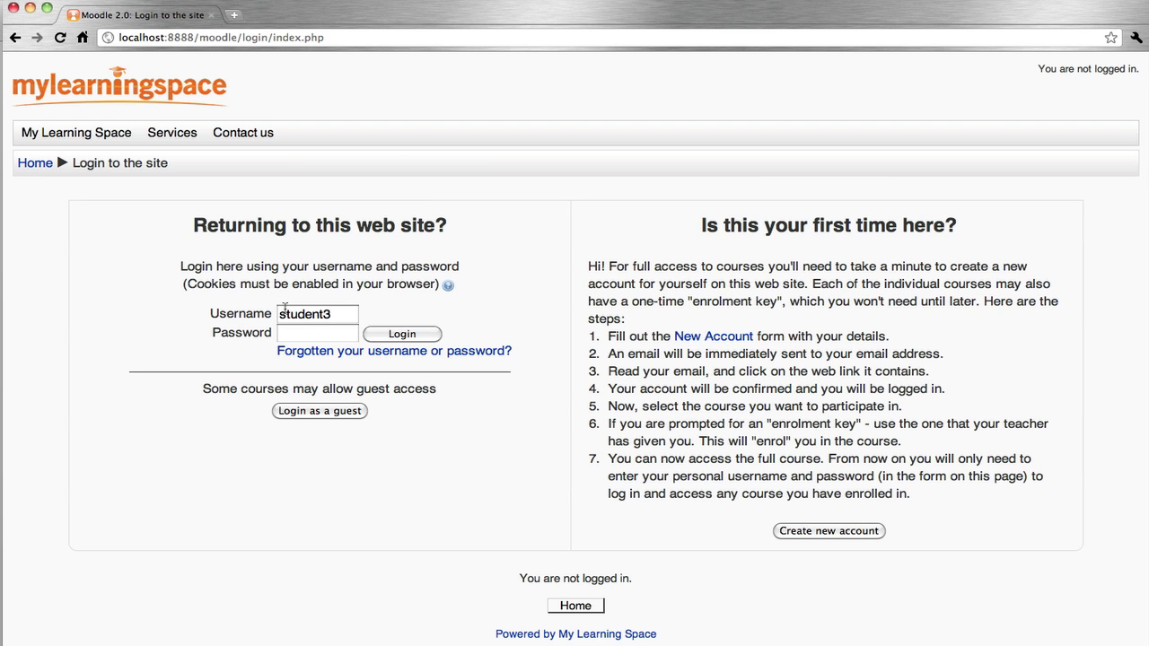
double_click(304, 315)
type("teach")
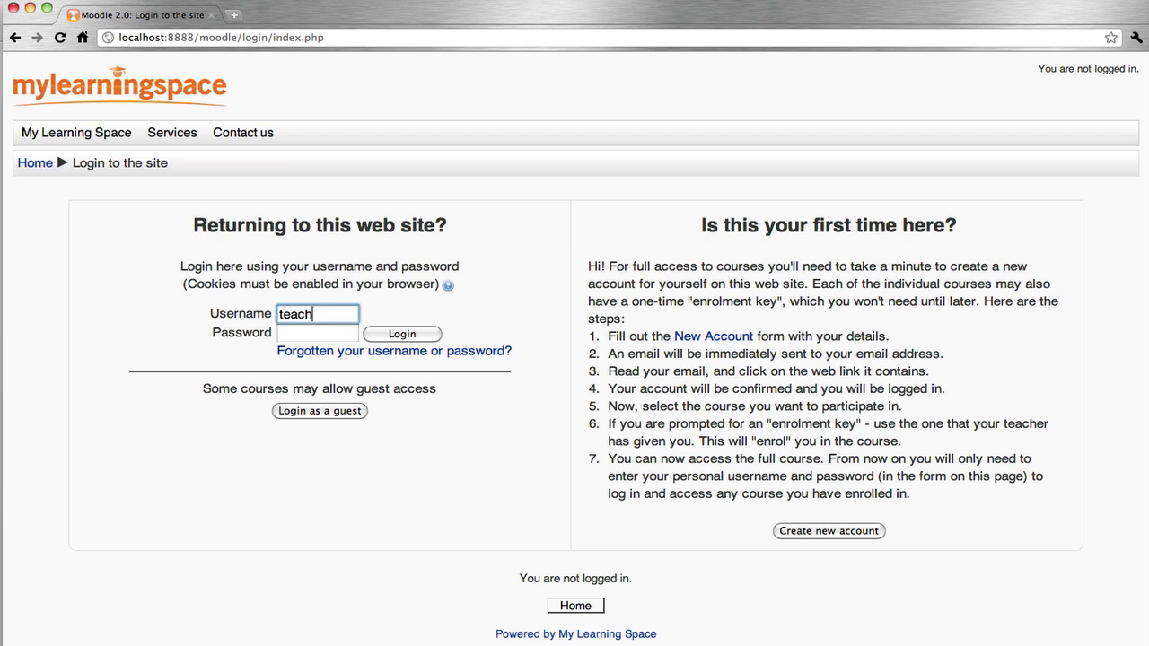
type("er")
key("Tab")
type("er")
key("Return")
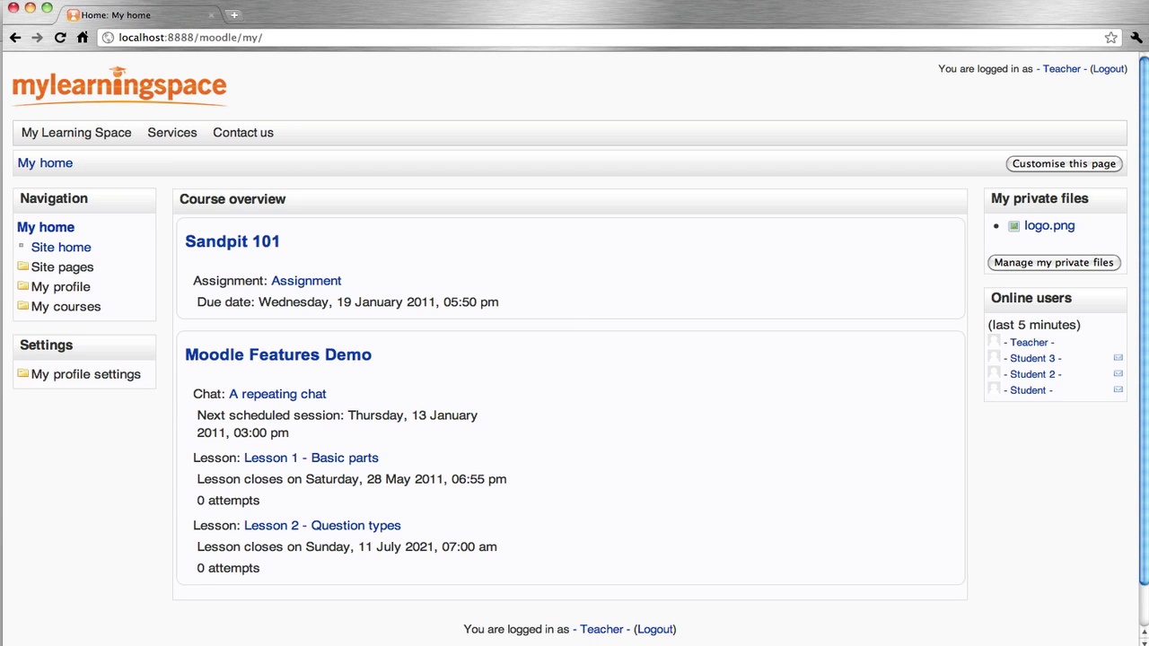
left_click(263, 244)
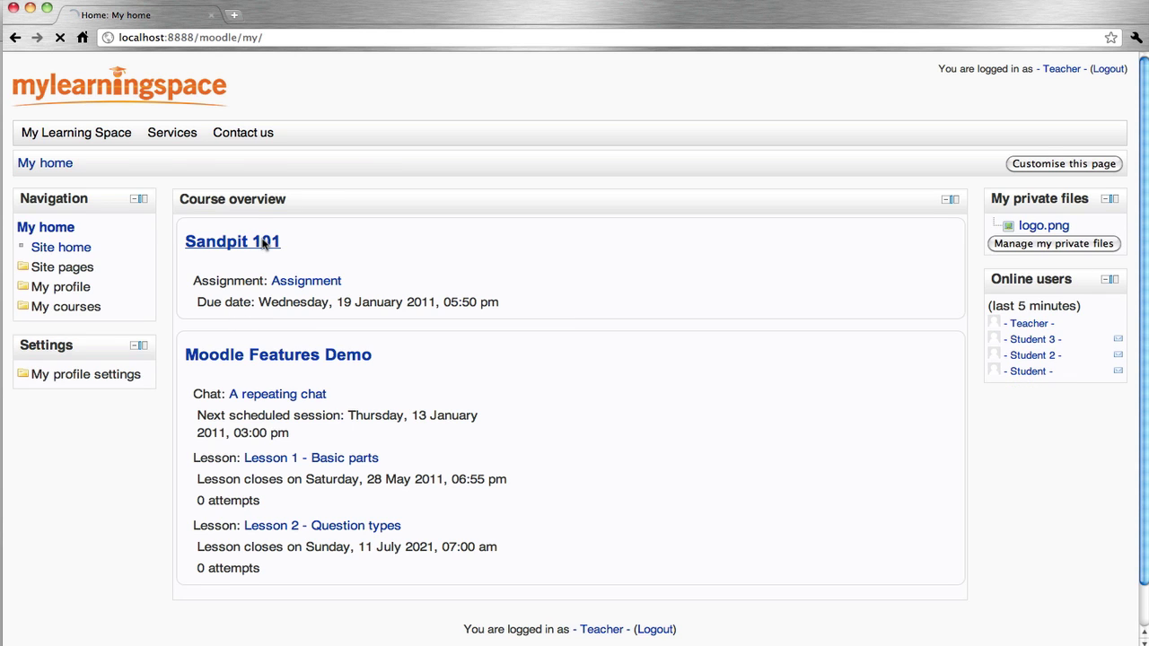
left_click(289, 449)
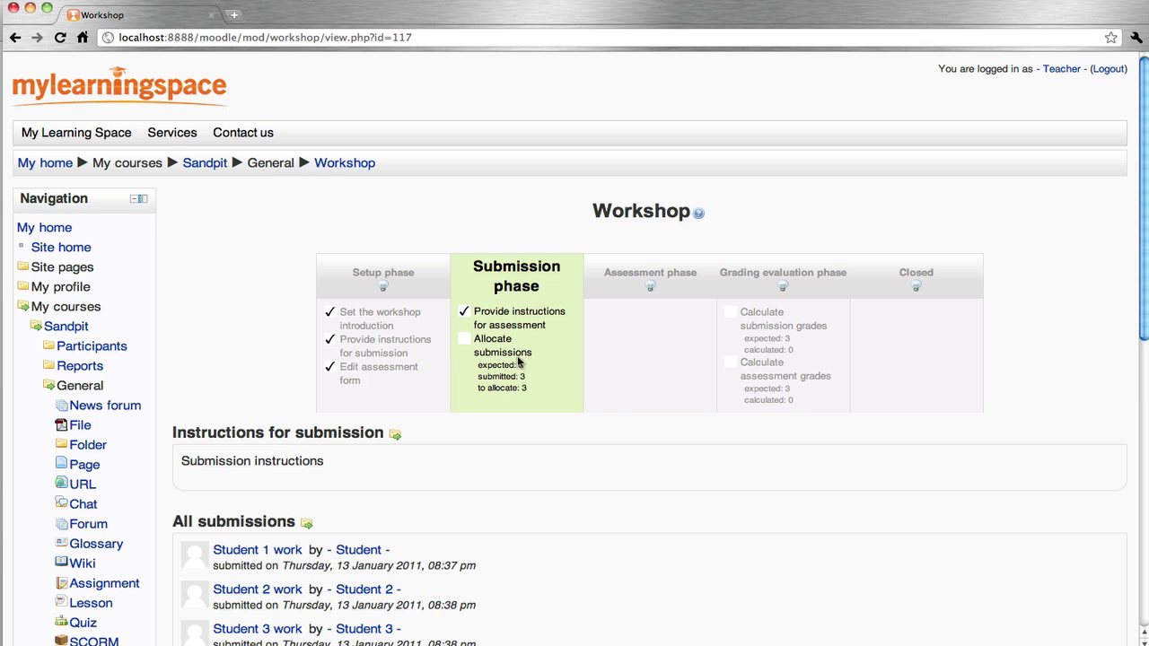
Manually allocate reviewers: Student 2 for Student 1, Student 3 for Student 2, Student for Student 3.
left_click(534, 356)
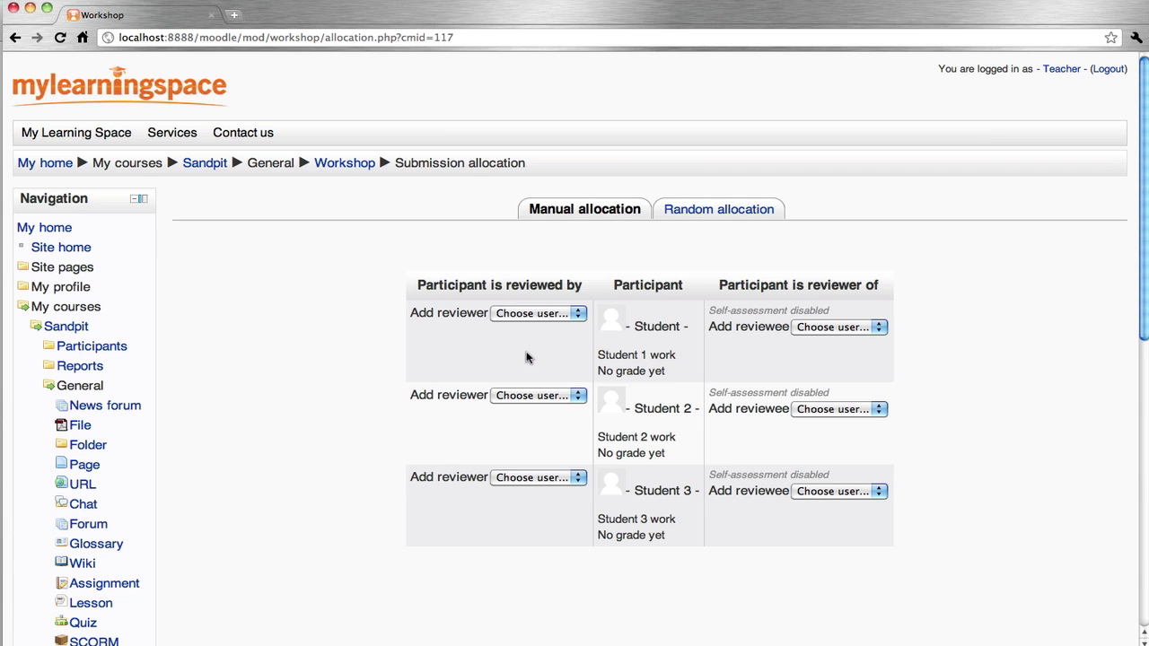
left_click(567, 314)
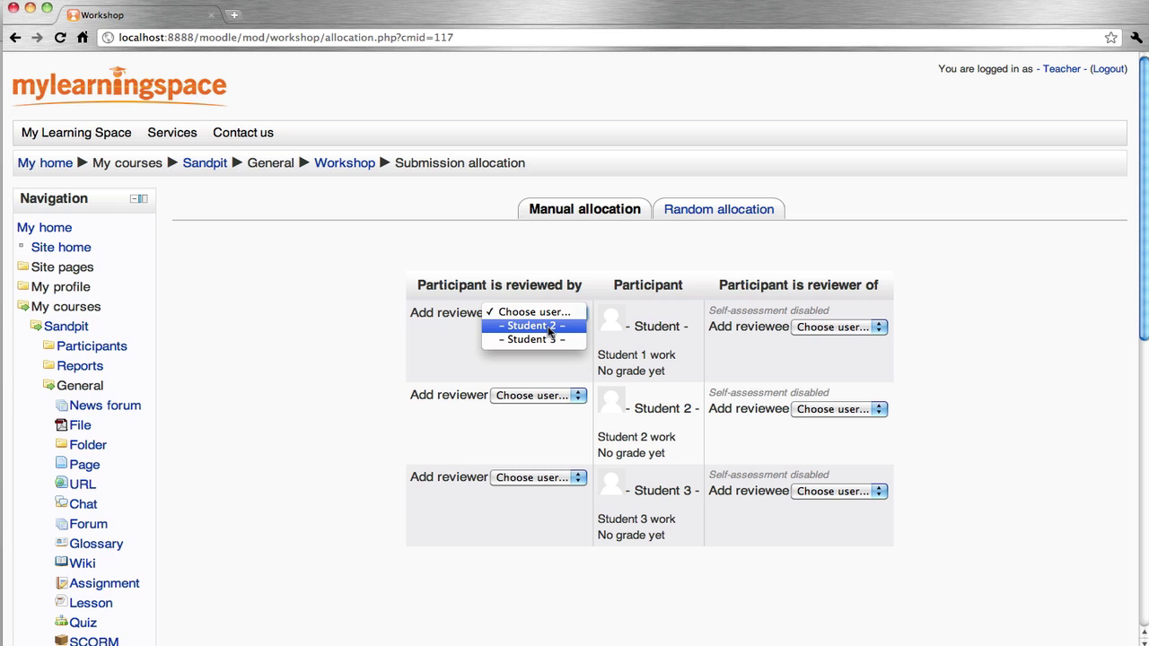
left_click(549, 327)
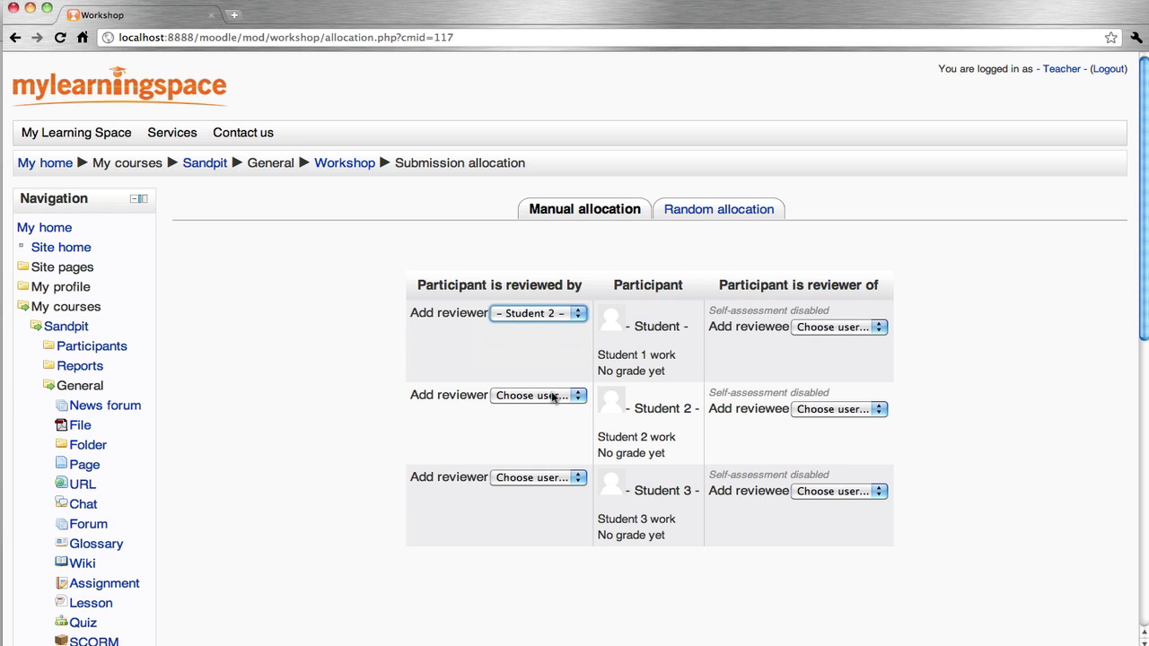
left_click(549, 369)
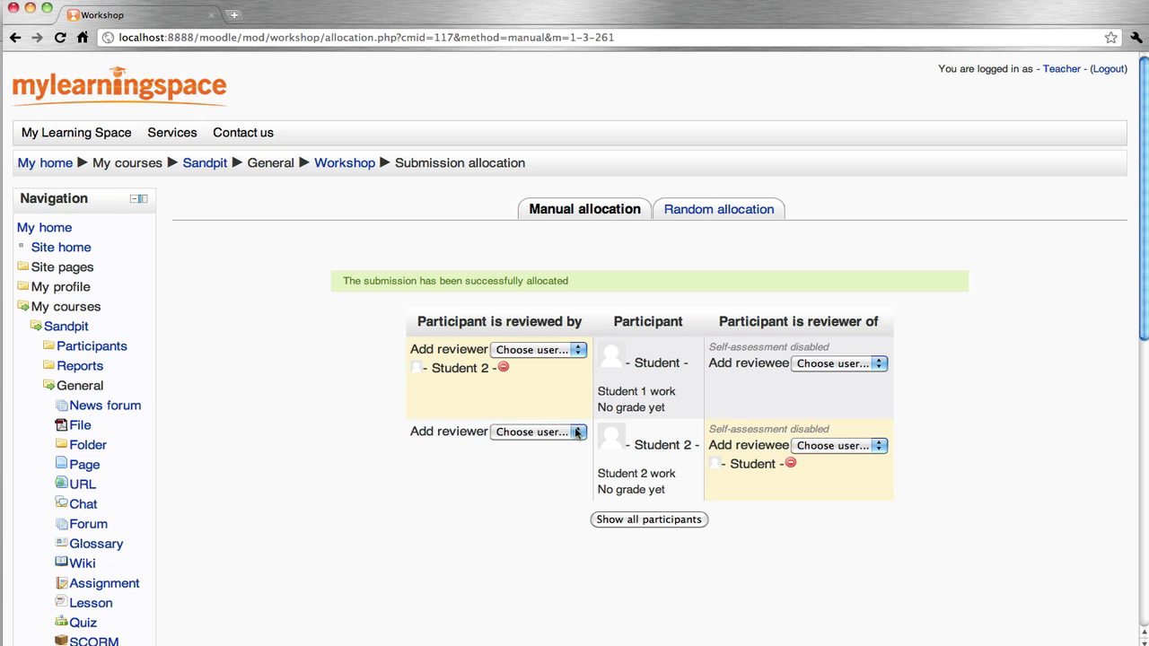
left_click(553, 436)
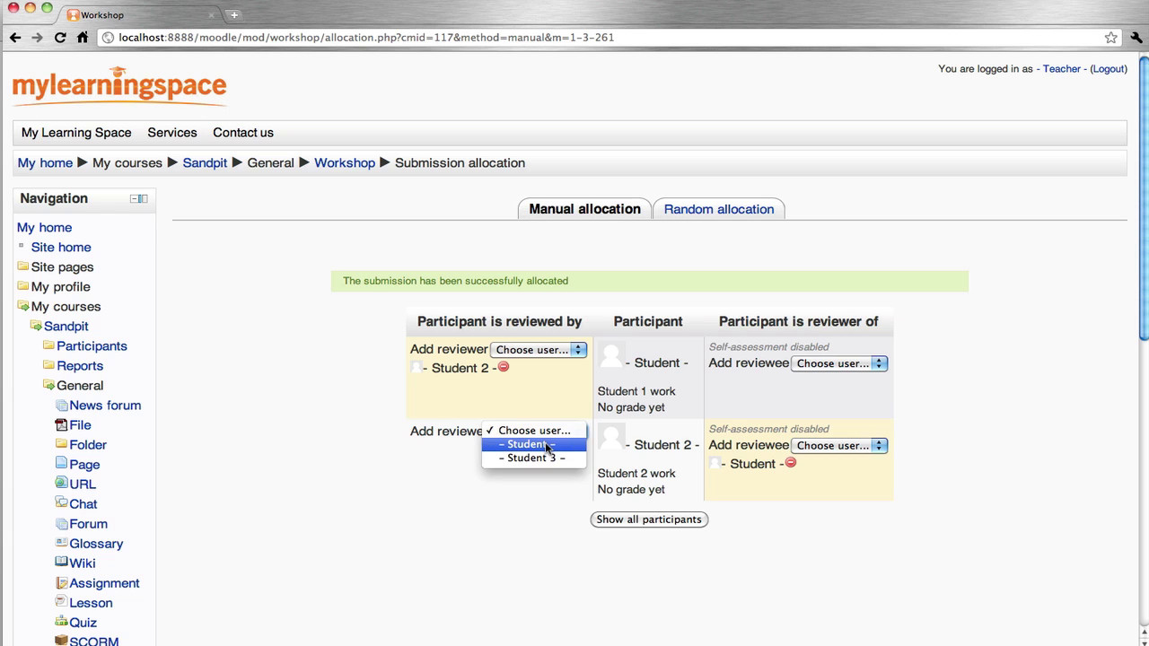
left_click(541, 459)
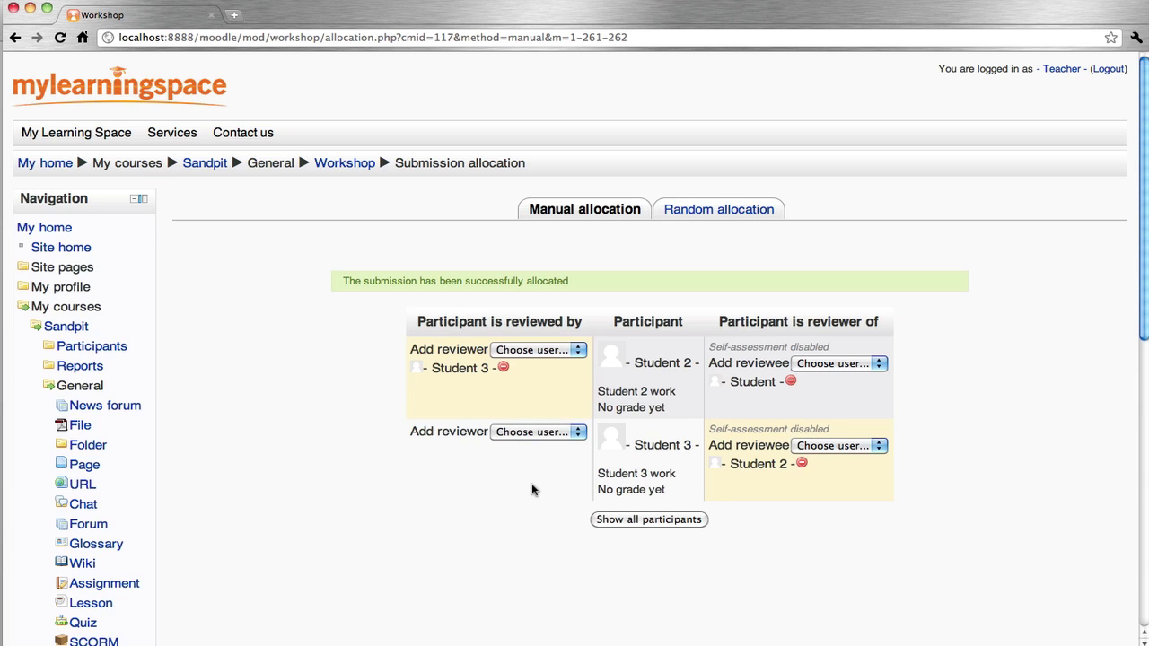
left_click(567, 431)
left_click(553, 444)
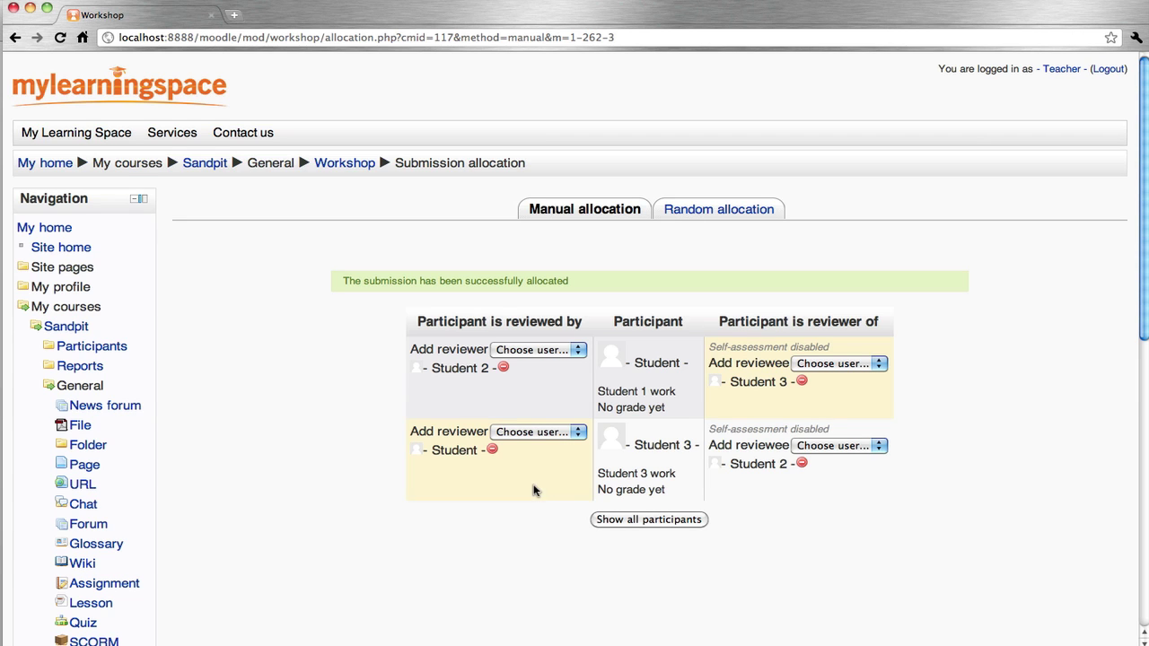
left_click(648, 520)
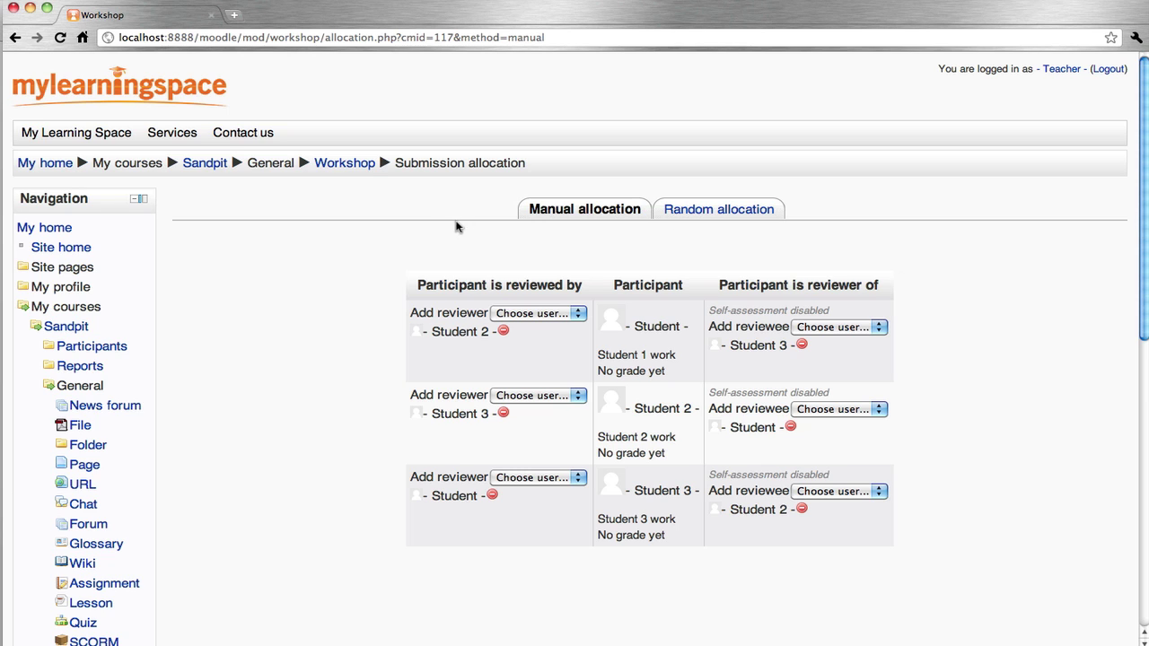
Switch the workshop from the submission phase to the Assessment phase.
left_click(344, 164)
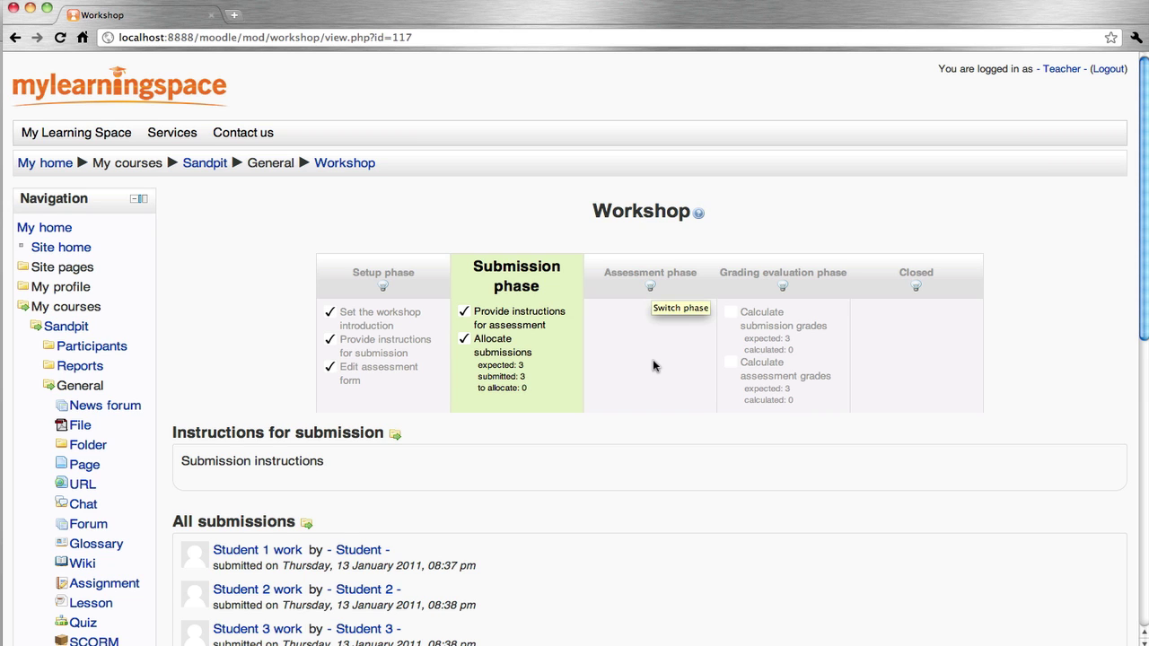
scroll(653, 365, "down", 1)
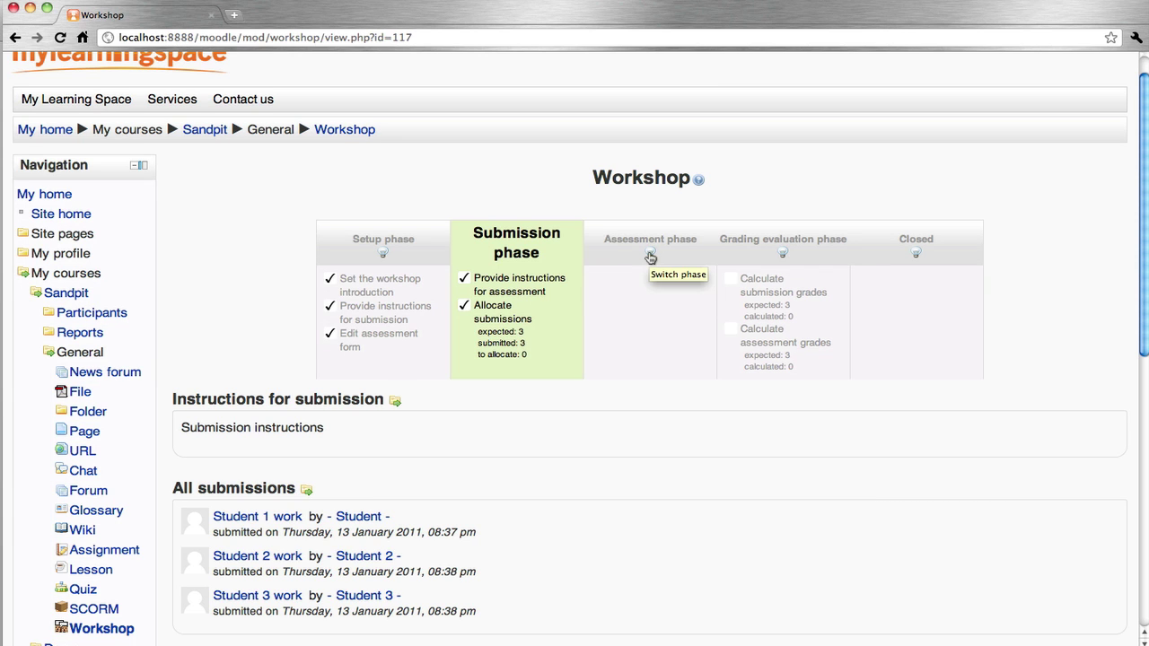
left_click(650, 256)
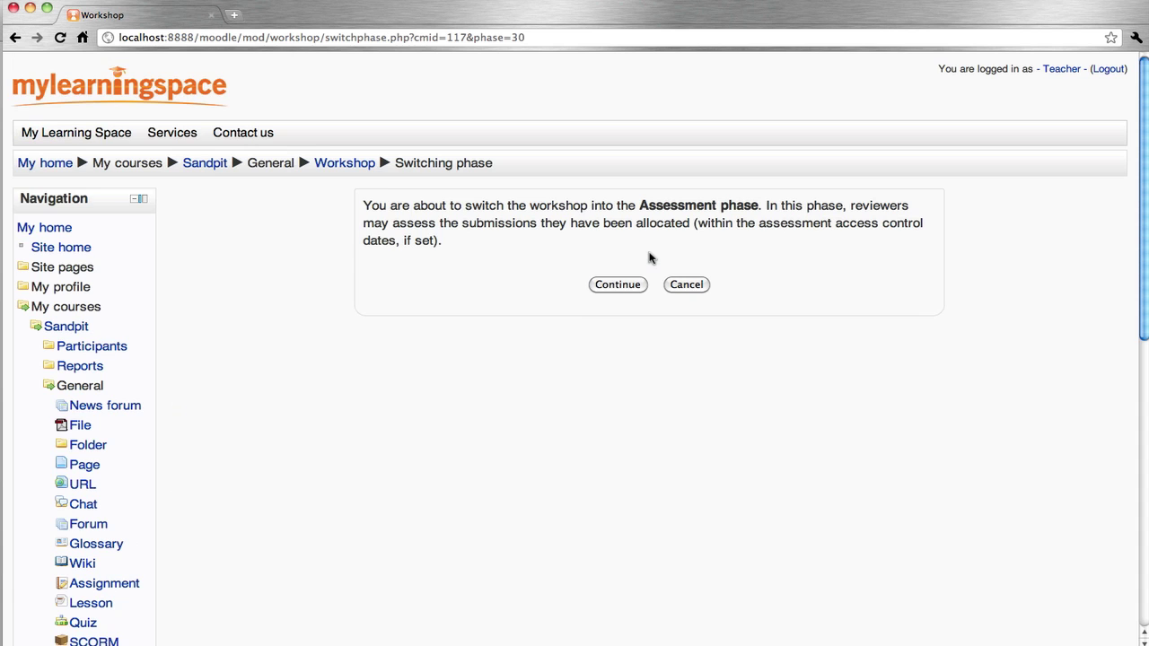
left_click(617, 286)
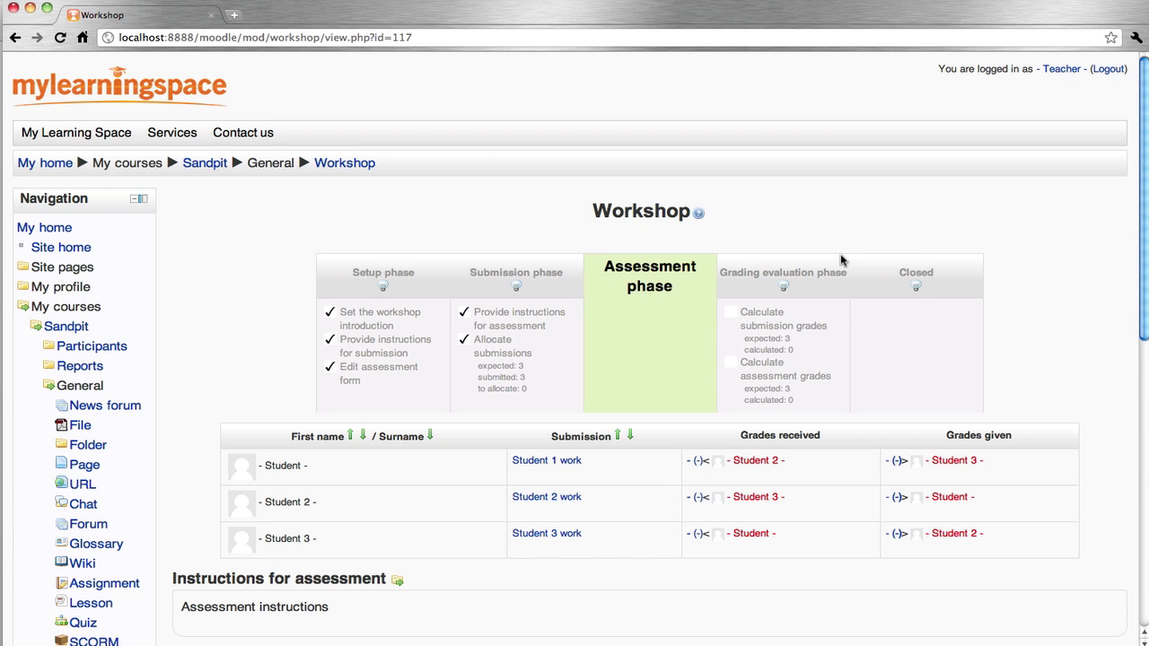
Log out of the teacher account and sign in as the student.
left_click(1108, 69)
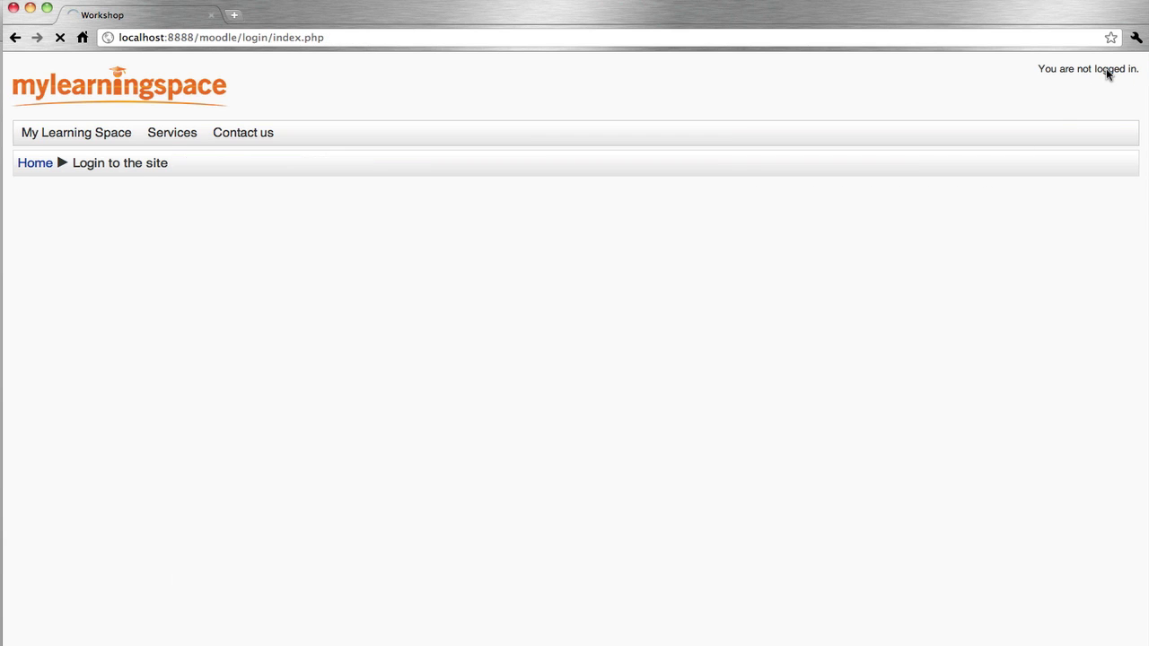
left_click(311, 313)
double_click(311, 313)
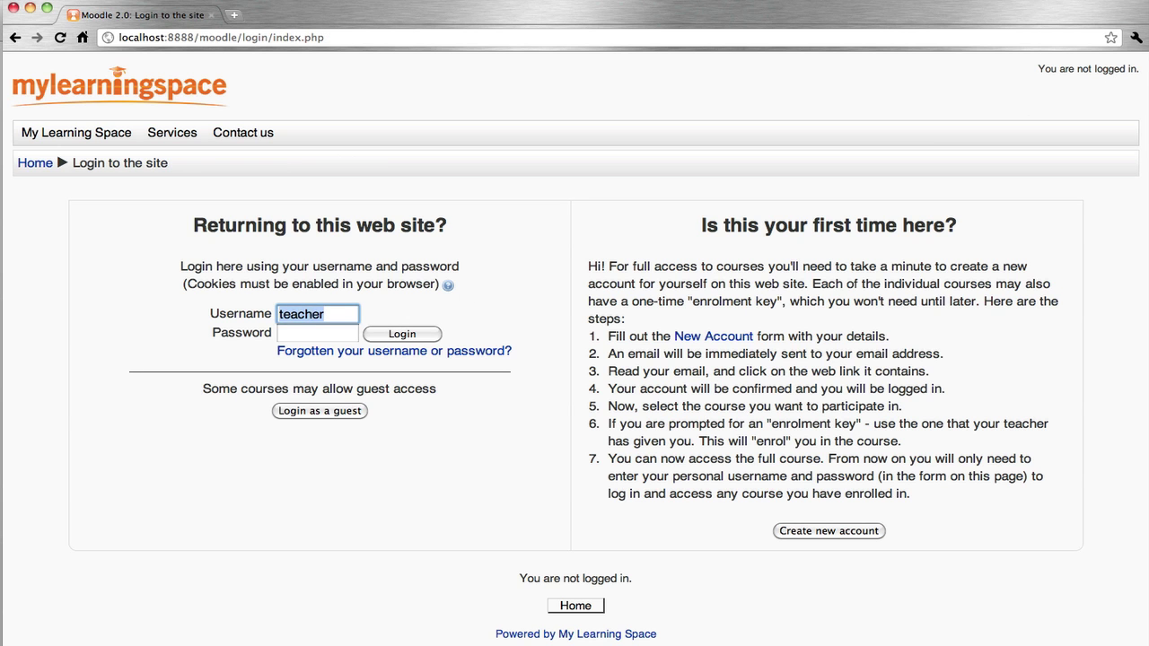
type("student")
key("Tab")
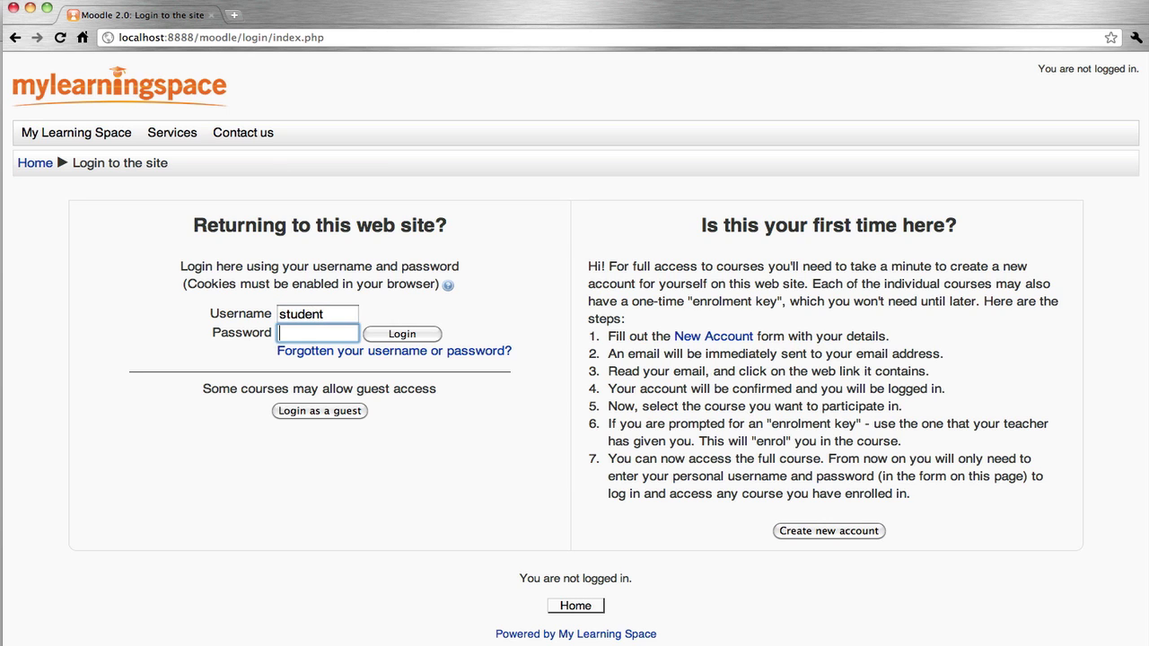
type("t")
key("Return")
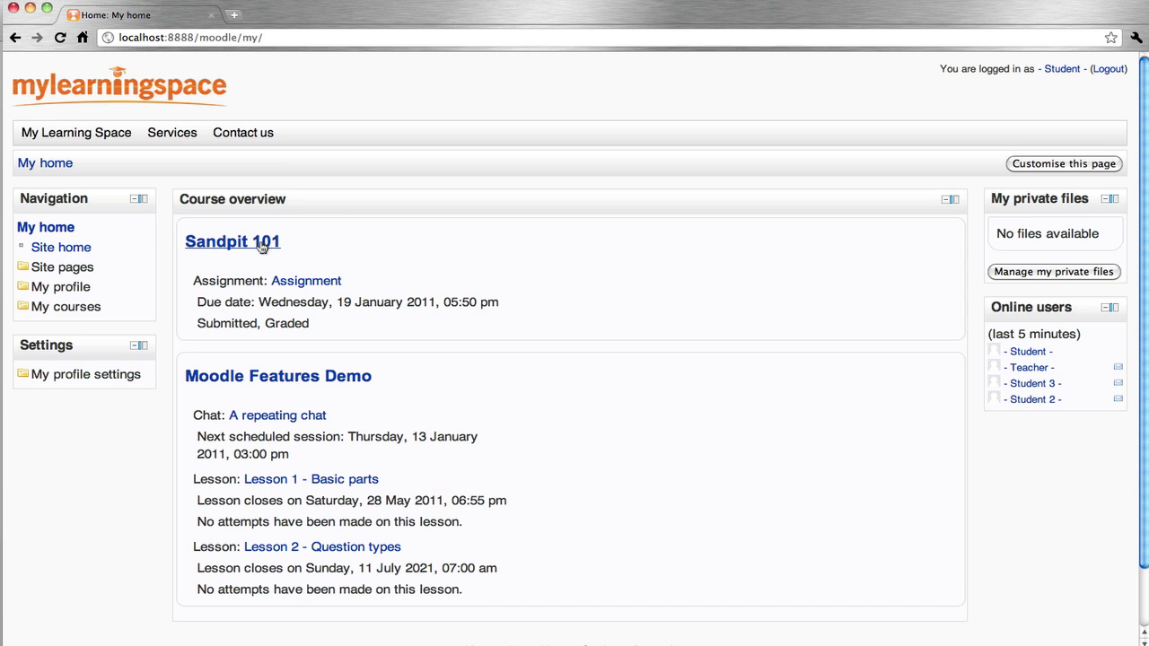
Open the Sandpit 101 Workshop showing Student 3 work awaiting assessment.
left_click(262, 244)
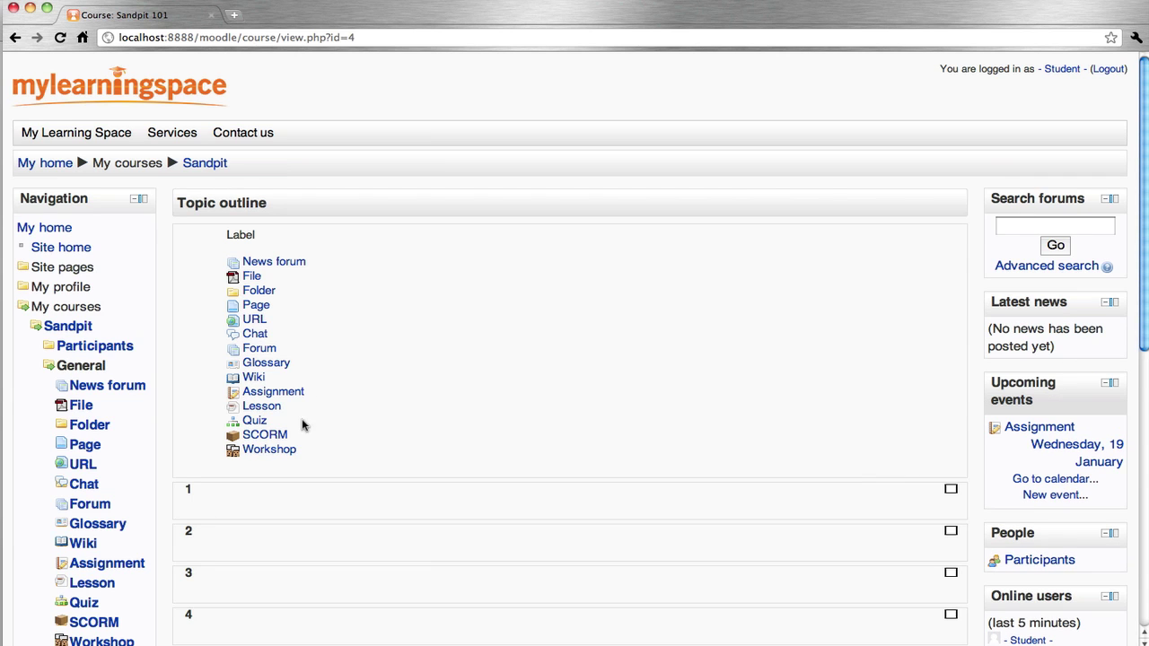
left_click(284, 451)
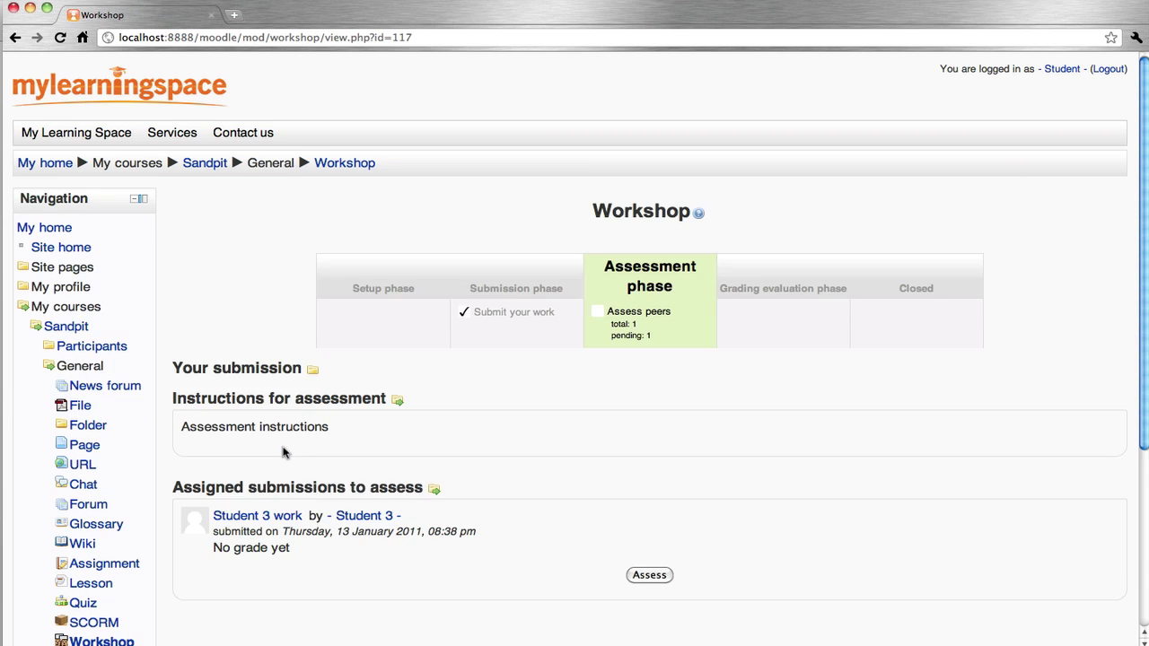
scroll(687, 461, "down", 1)
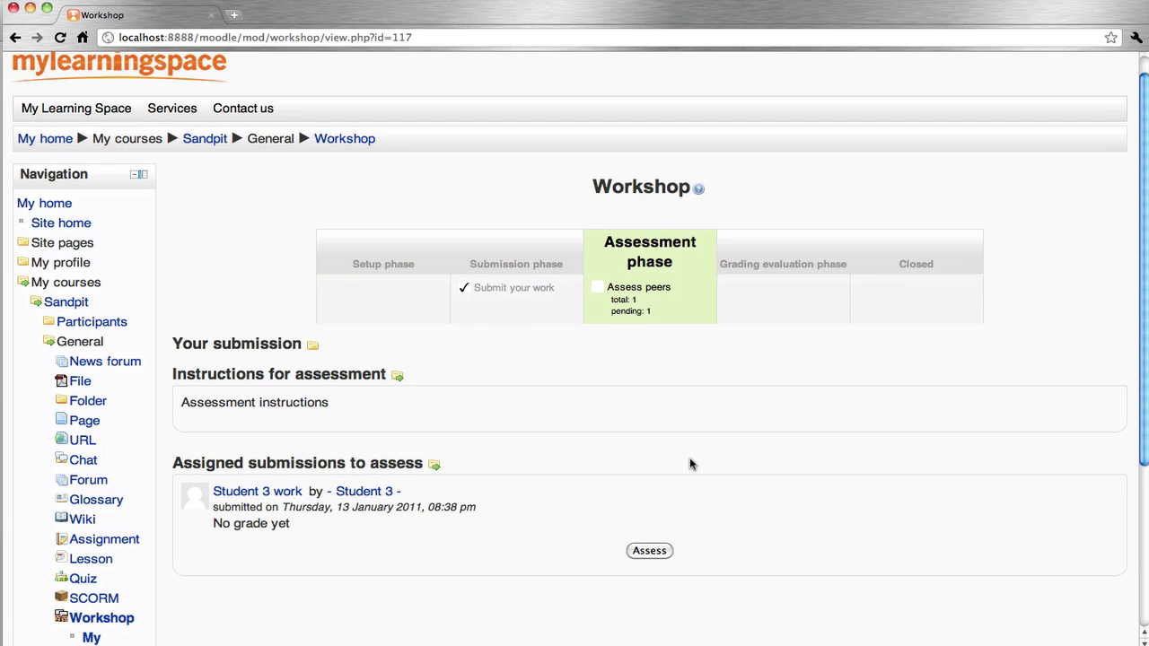
Open the assessment form for Student 3 work and comment 'Excellent' on Design.
left_click(654, 552)
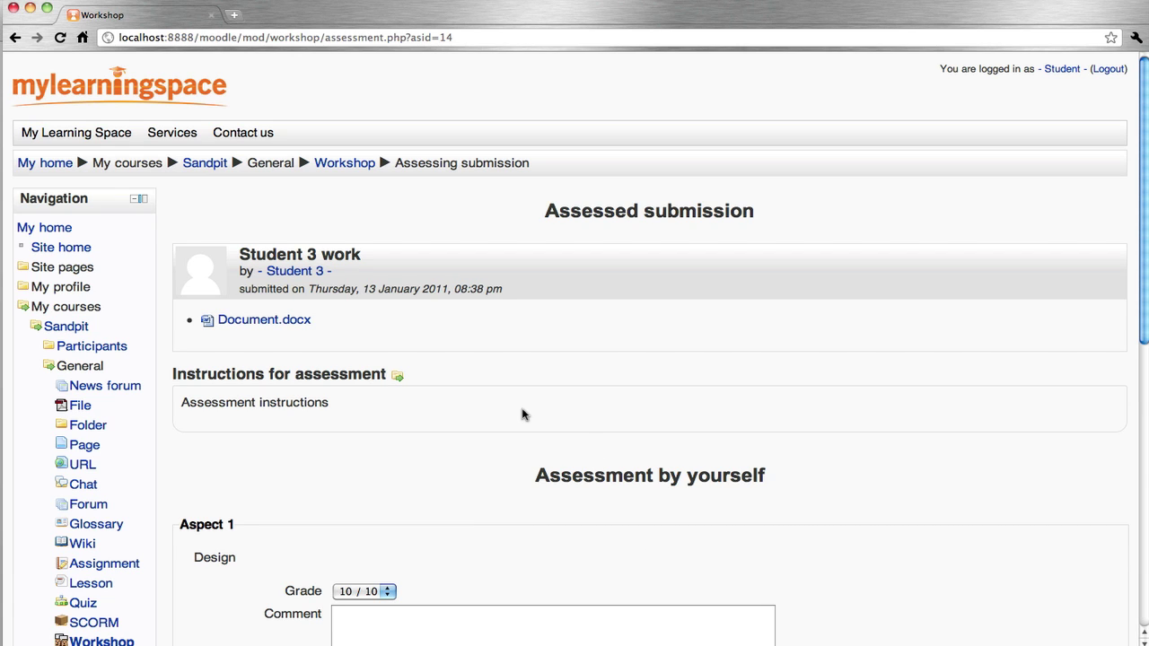
scroll(523, 414, "down", 2)
scroll(524, 414, "down", 2)
scroll(523, 414, "down", 2)
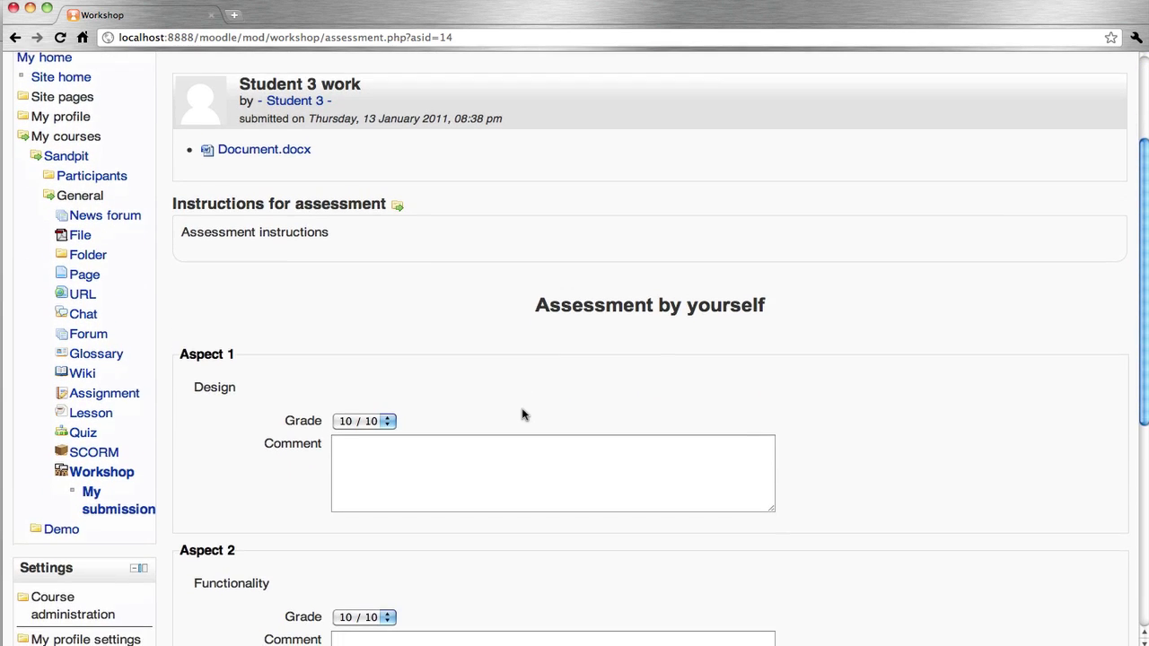
scroll(523, 414, "down", 1)
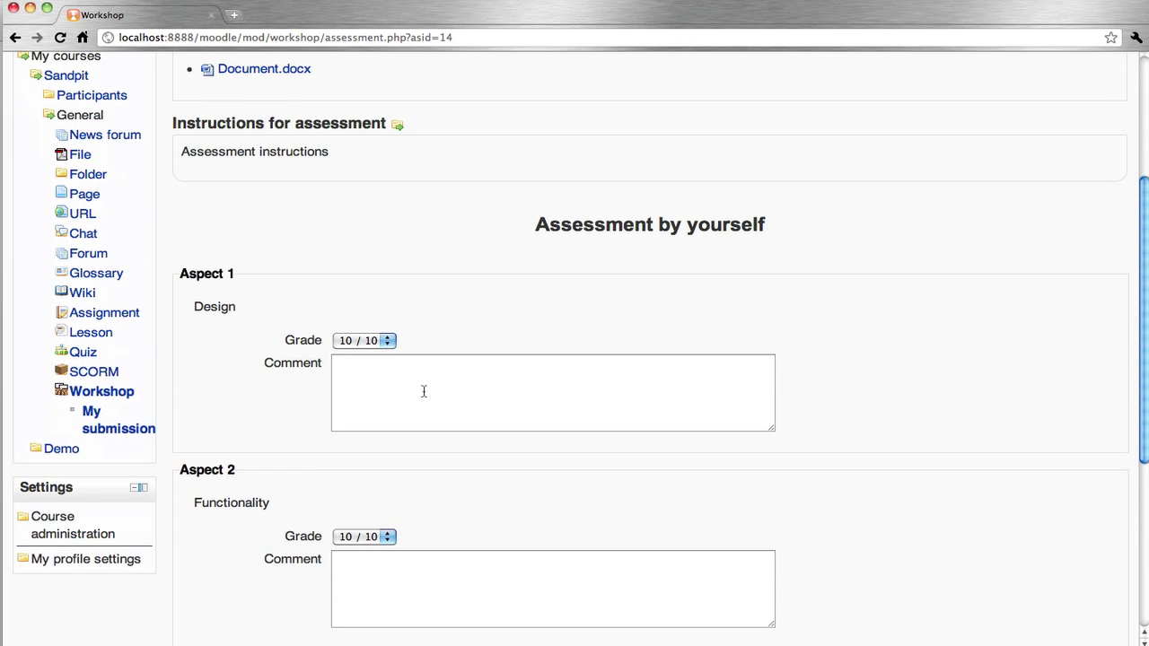
scroll(424, 391, "down", 1)
scroll(423, 391, "down", 3)
scroll(423, 391, "down", 1)
scroll(424, 392, "down", 1)
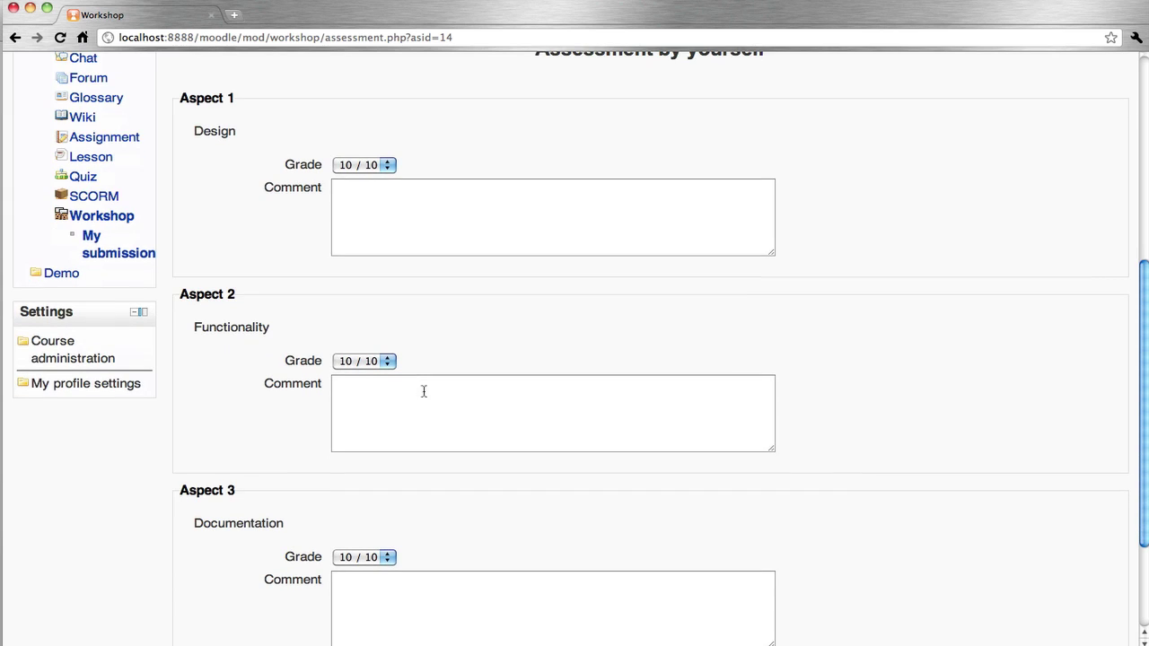
left_click(392, 208)
type("E")
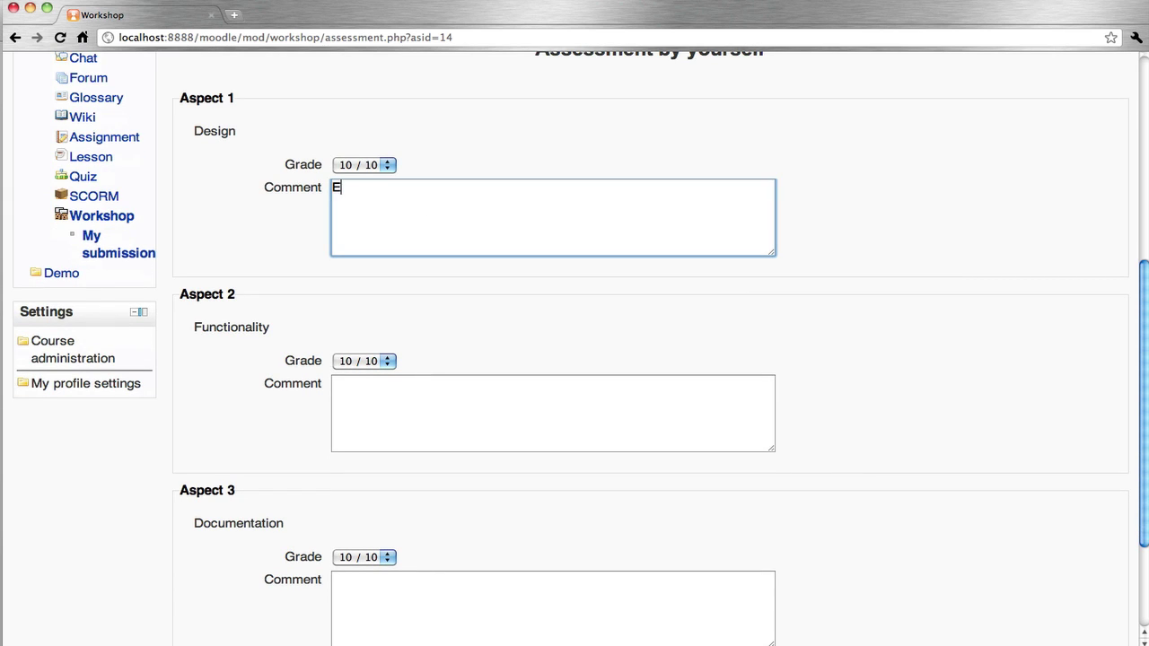
type("xcellent")
key("Tab")
Comment 'Excellent' on Functionality and Documentation, then log out.
left_click(367, 410)
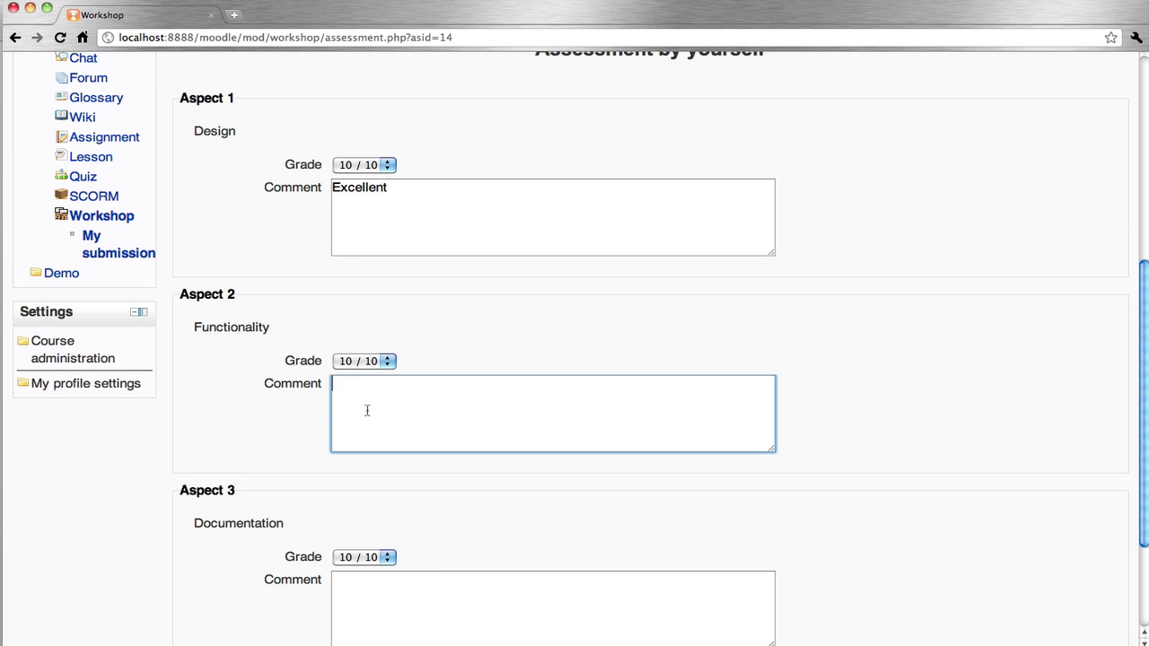
type("Excellent")
scroll(381, 457, "down", 2)
left_click(377, 508)
type("Ex")
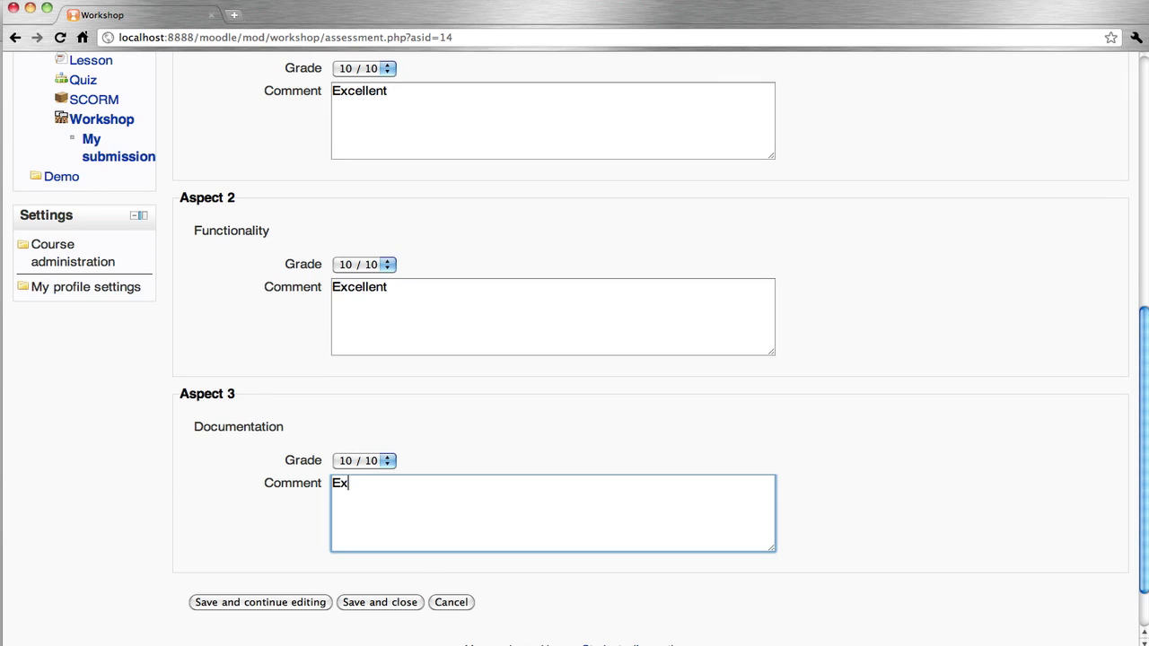
type("cellent")
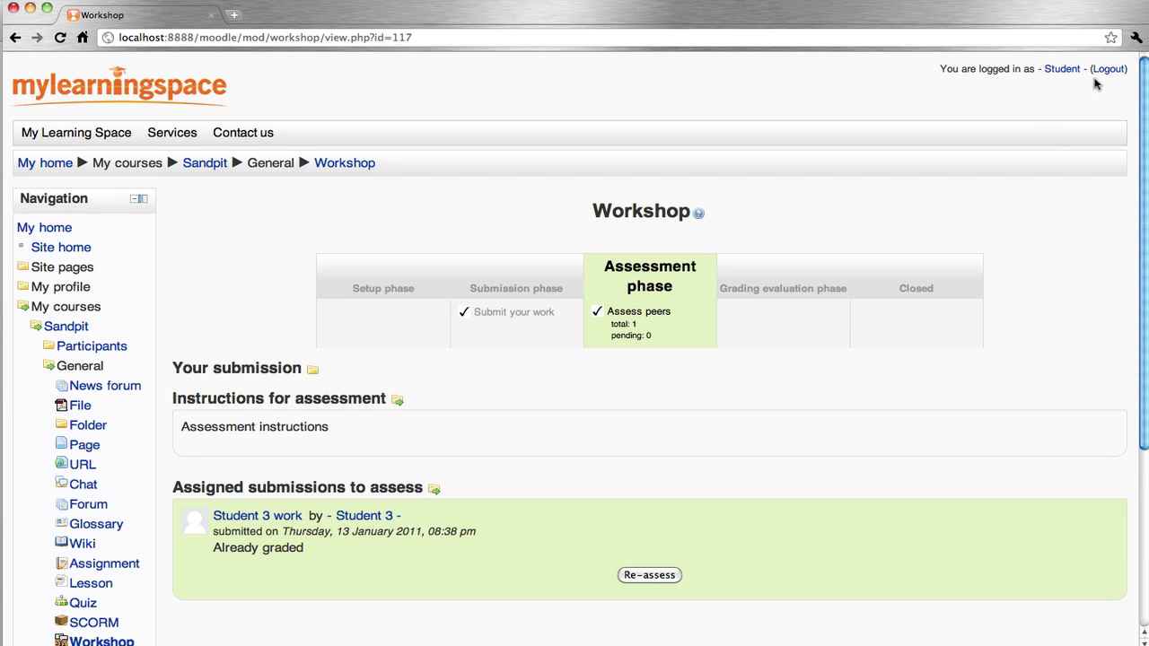
left_click(1108, 70)
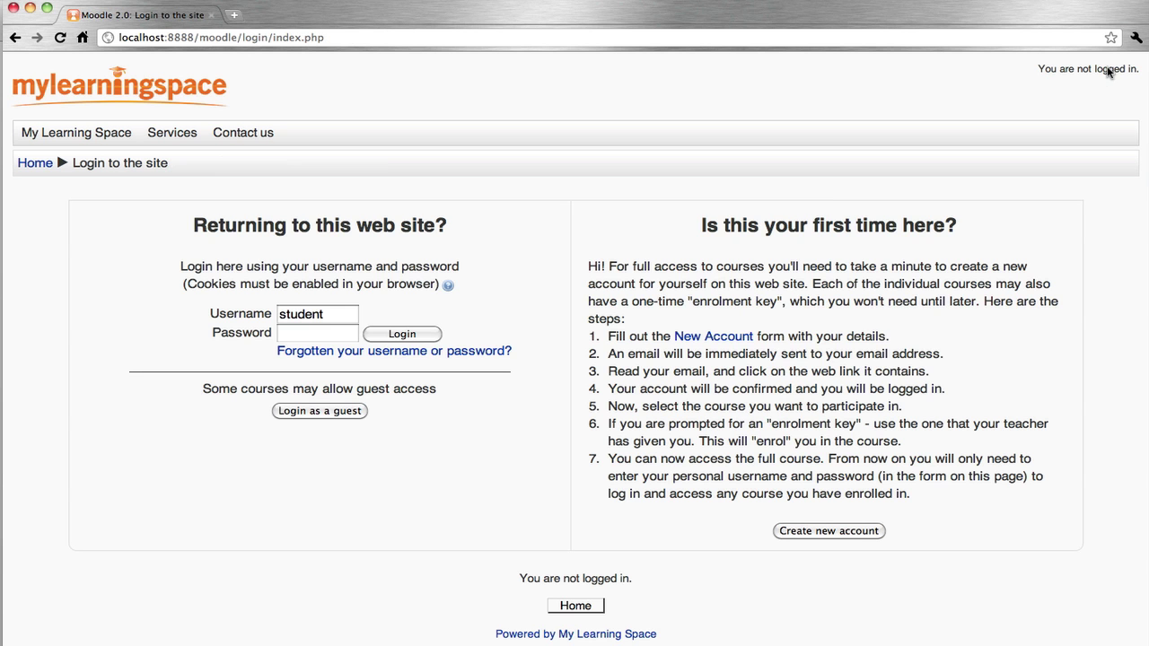
Sign in as Student 2 and open the Sandpit 101 Workshop.
left_click(336, 313)
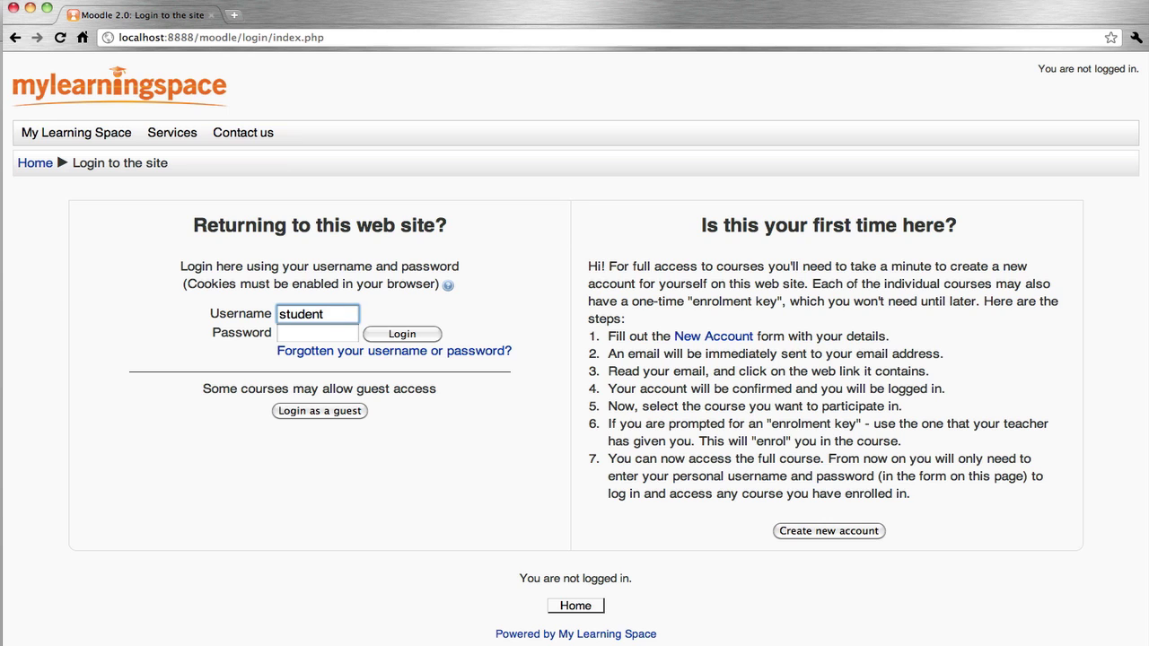
type("2")
key("Tab")
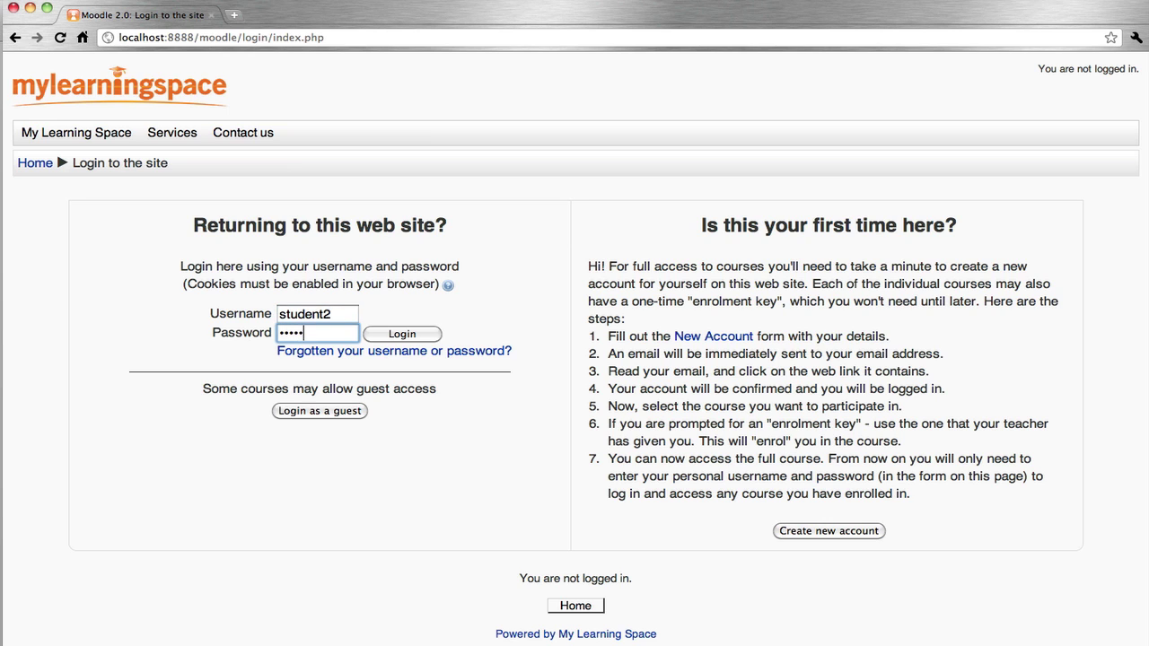
type("2")
key("Return")
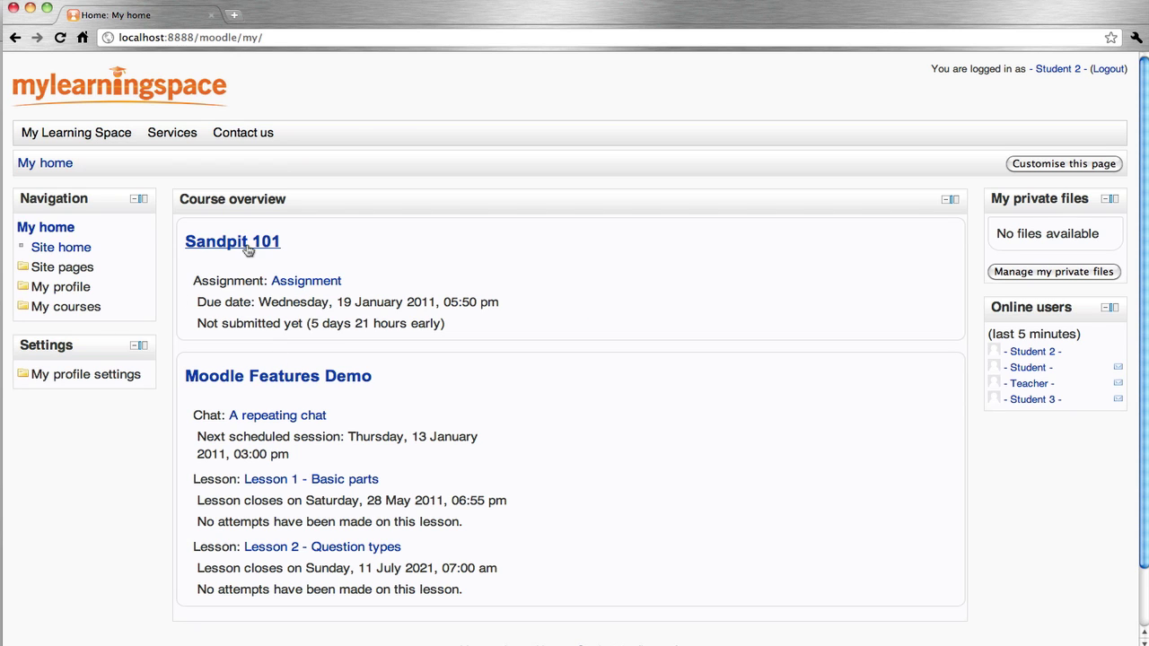
left_click(248, 250)
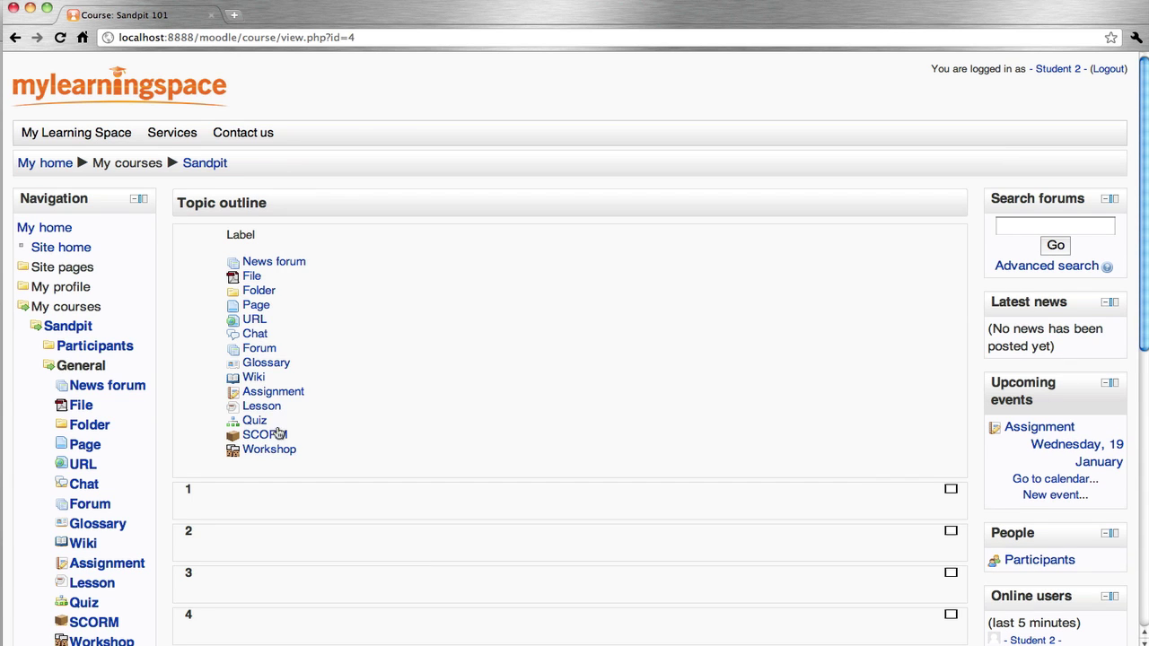
left_click(285, 452)
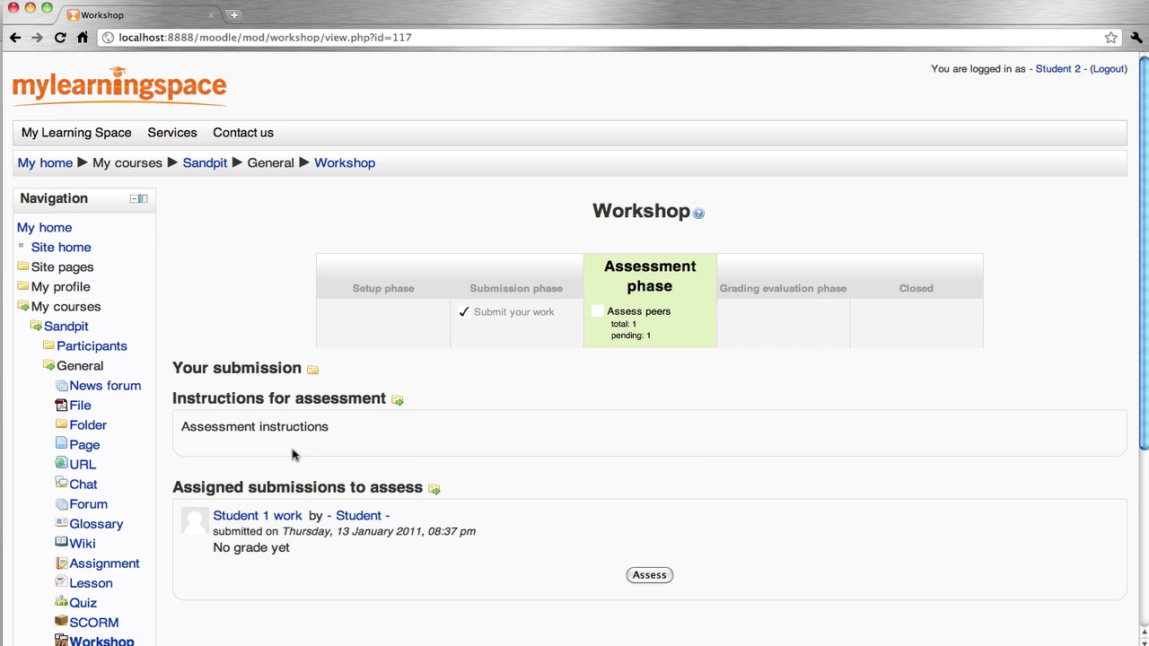
scroll(704, 458, "down", 2)
Open the Student 1 assessment and give Design 7 / 10 with the comment 'Good'.
left_click(658, 499)
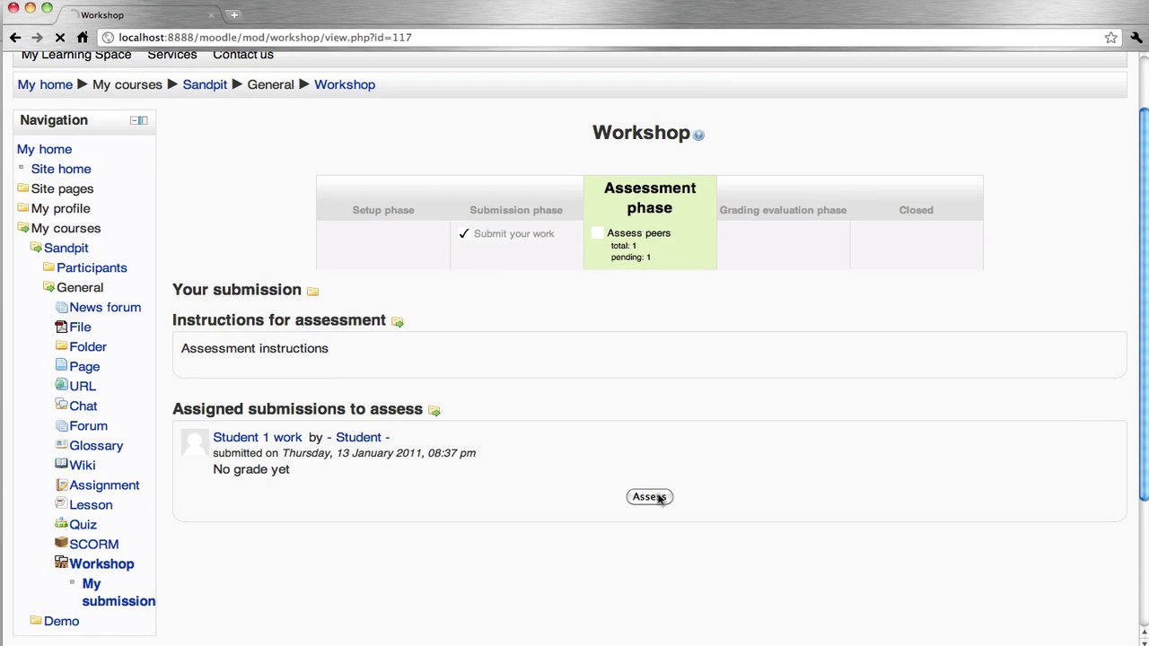
scroll(658, 500, "down", 2)
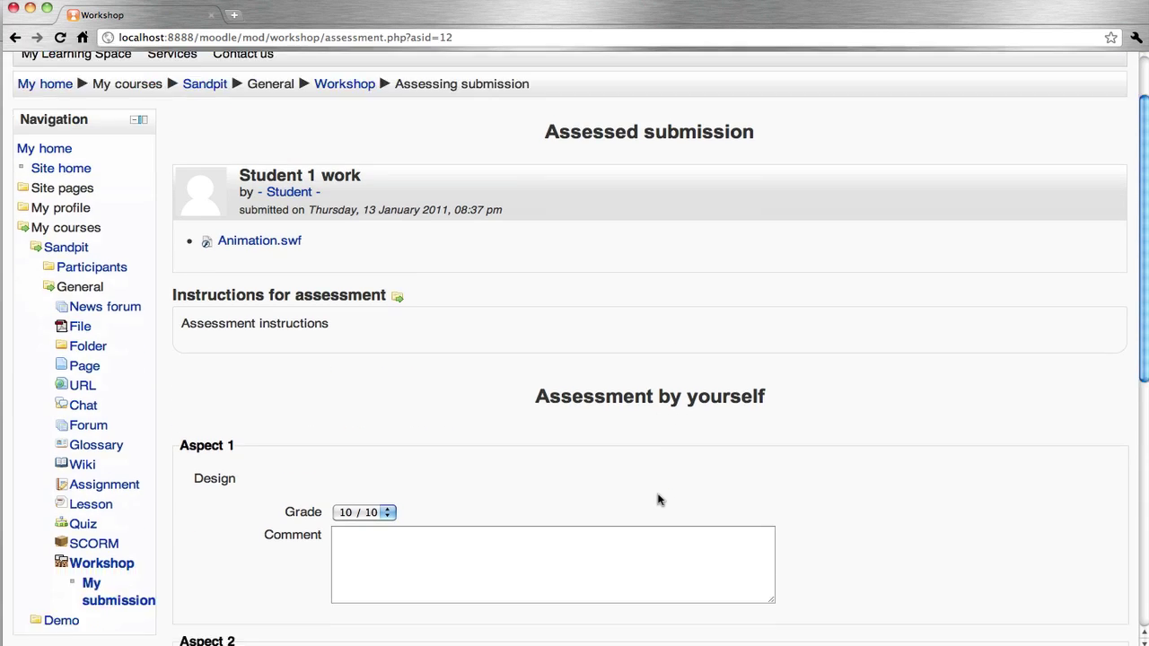
scroll(657, 500, "down", 2)
scroll(658, 500, "down", 2)
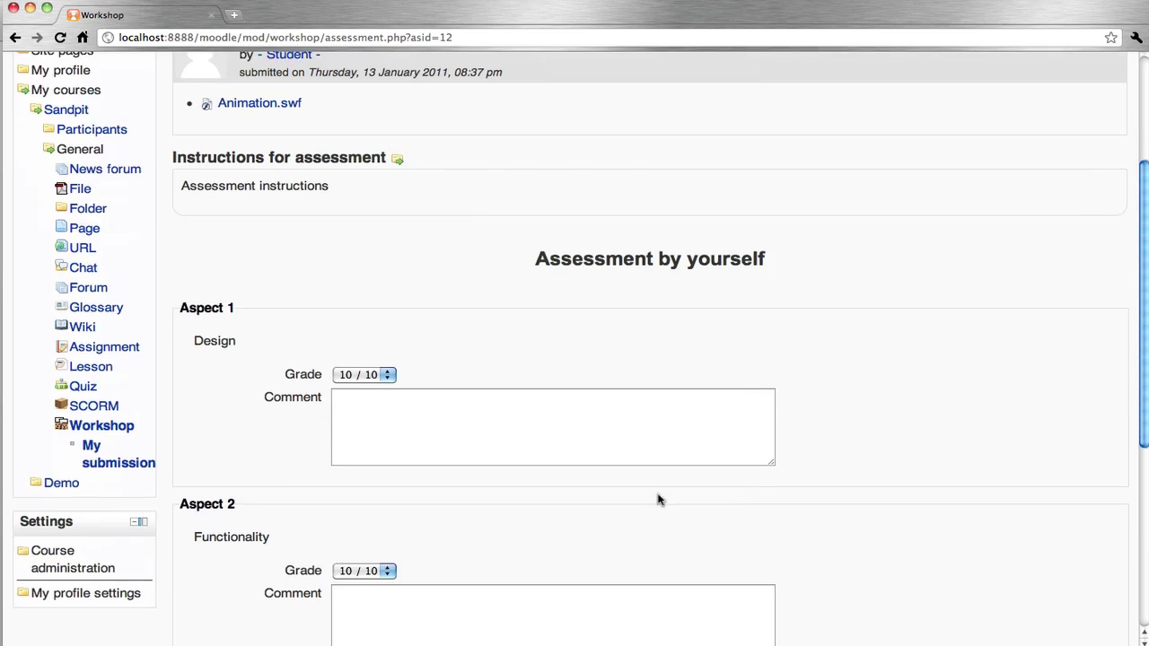
left_click(457, 441)
type("Goo")
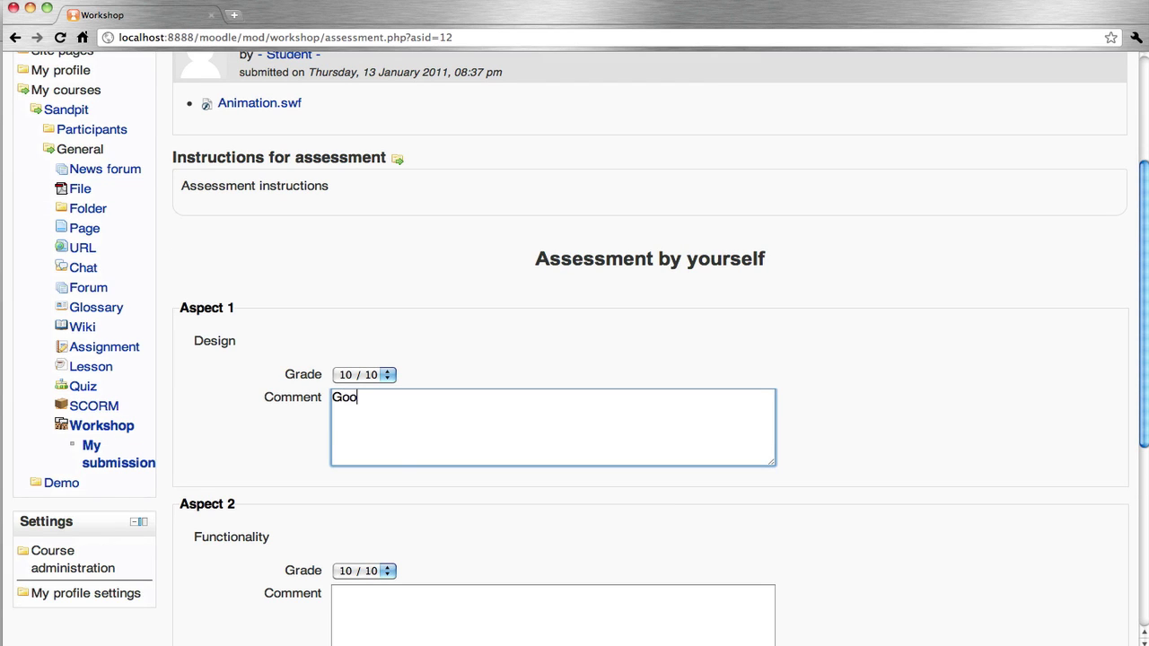
type("d")
left_click(384, 376)
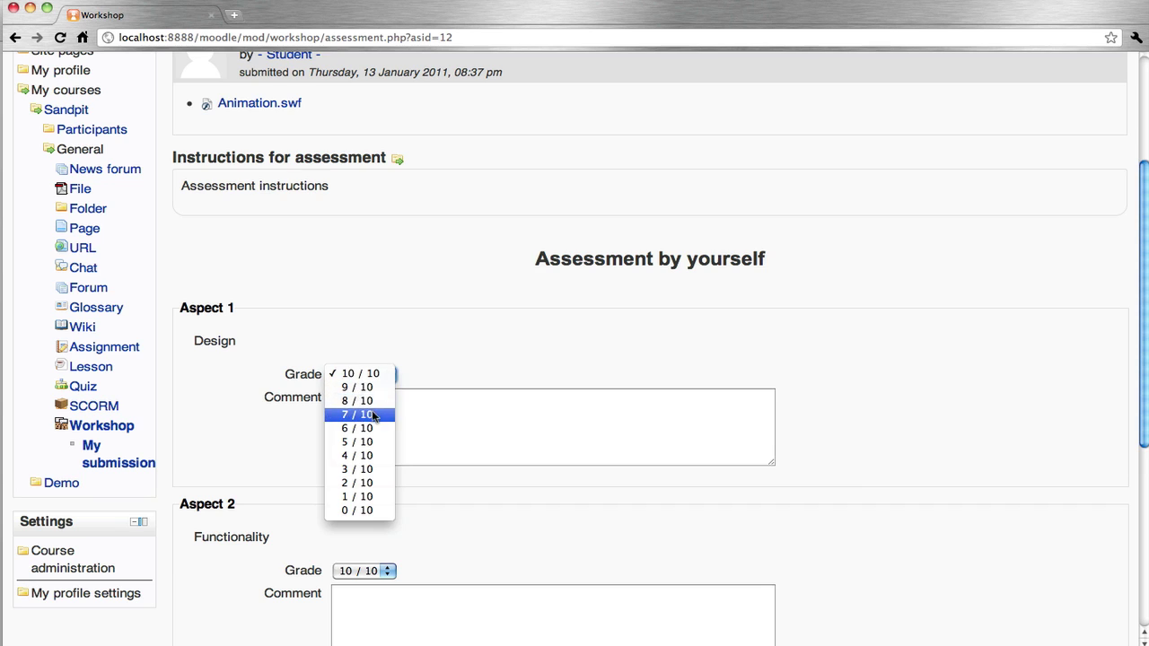
left_click(373, 415)
Give Functionality and Documentation 7 / 10 with 'Good', then save the assessment.
left_click(378, 571)
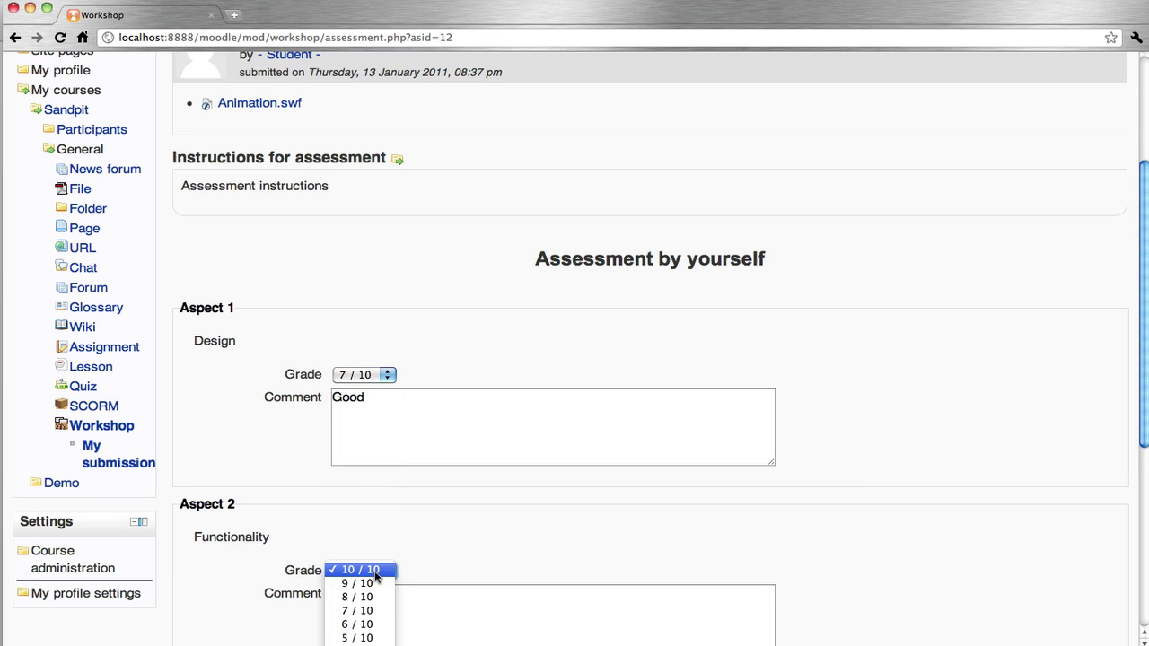
left_click(368, 611)
left_click(404, 611)
type("G")
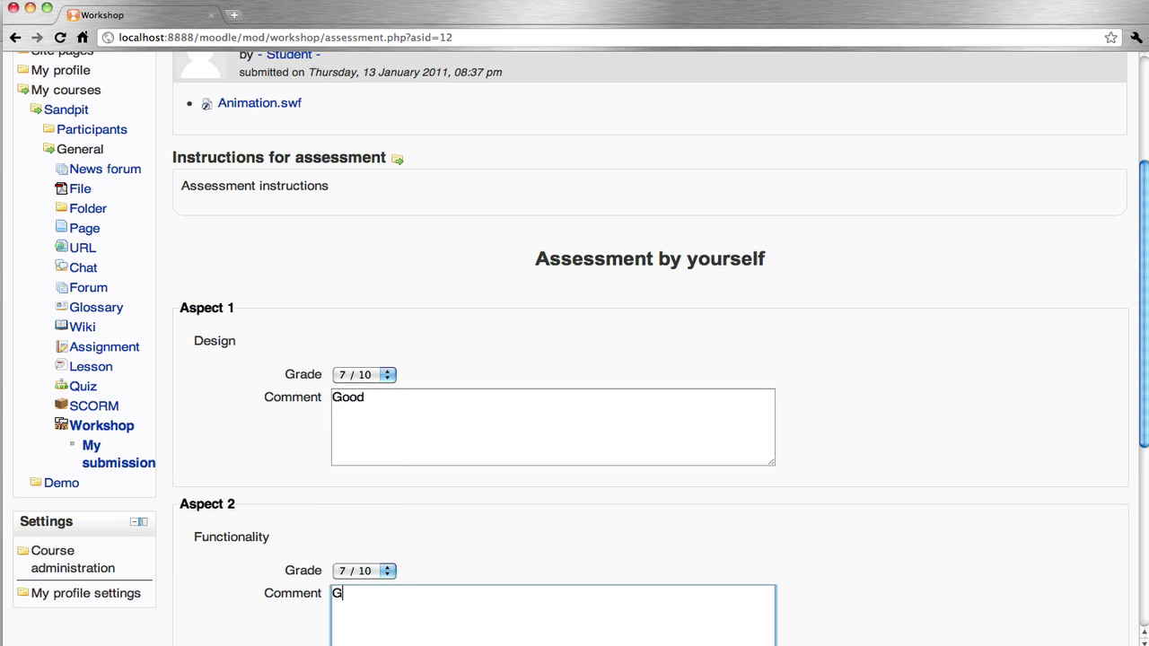
type("ood")
scroll(420, 605, "down", 5)
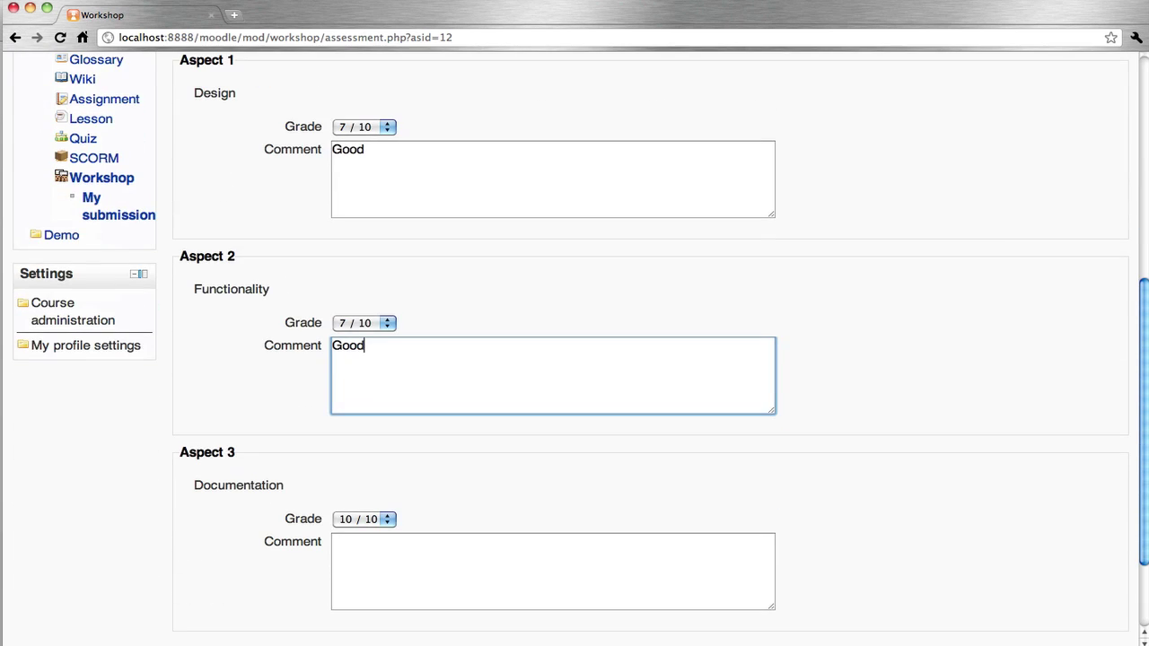
left_click(404, 584)
type("Good")
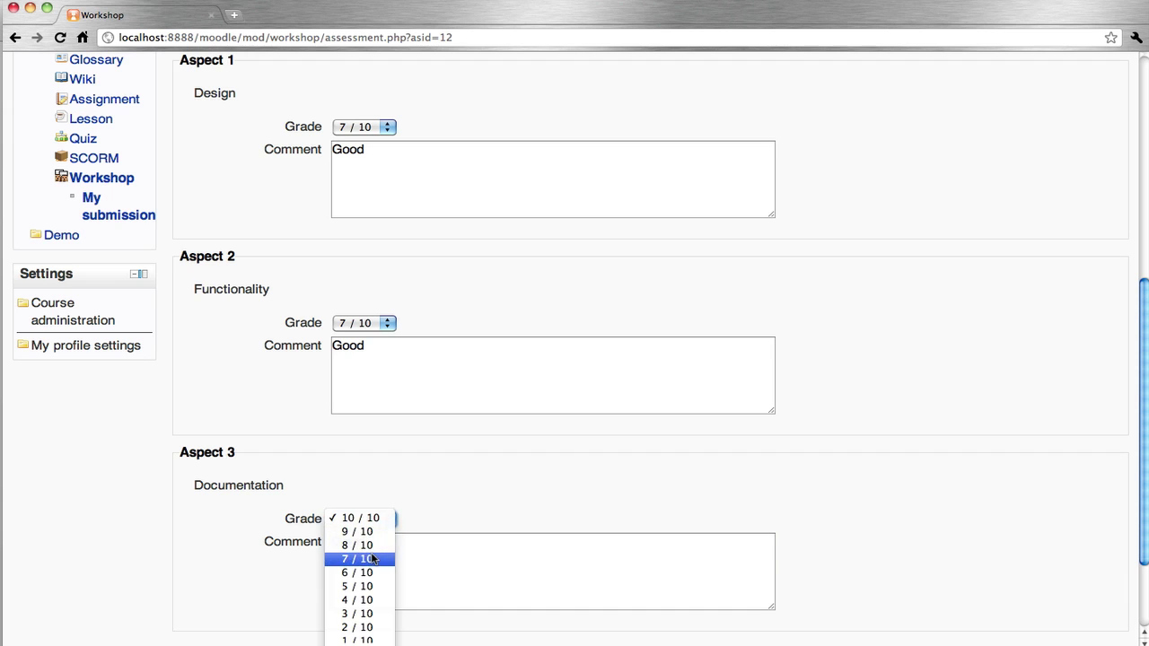
left_click(367, 558)
scroll(613, 486, "down", 3)
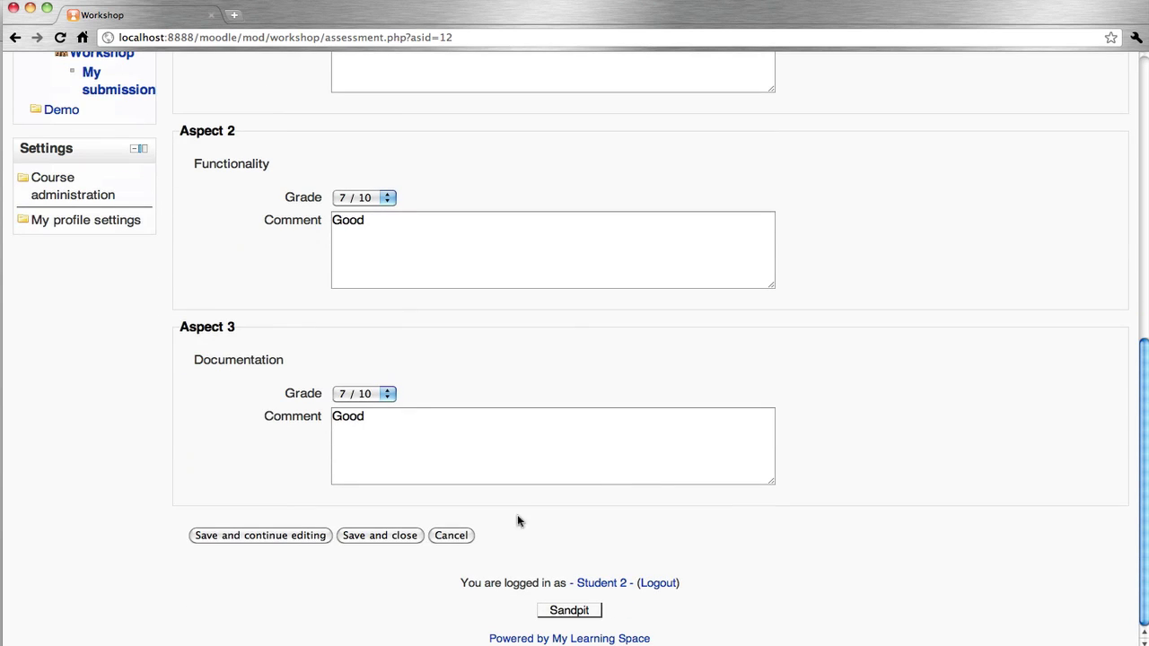
left_click(405, 537)
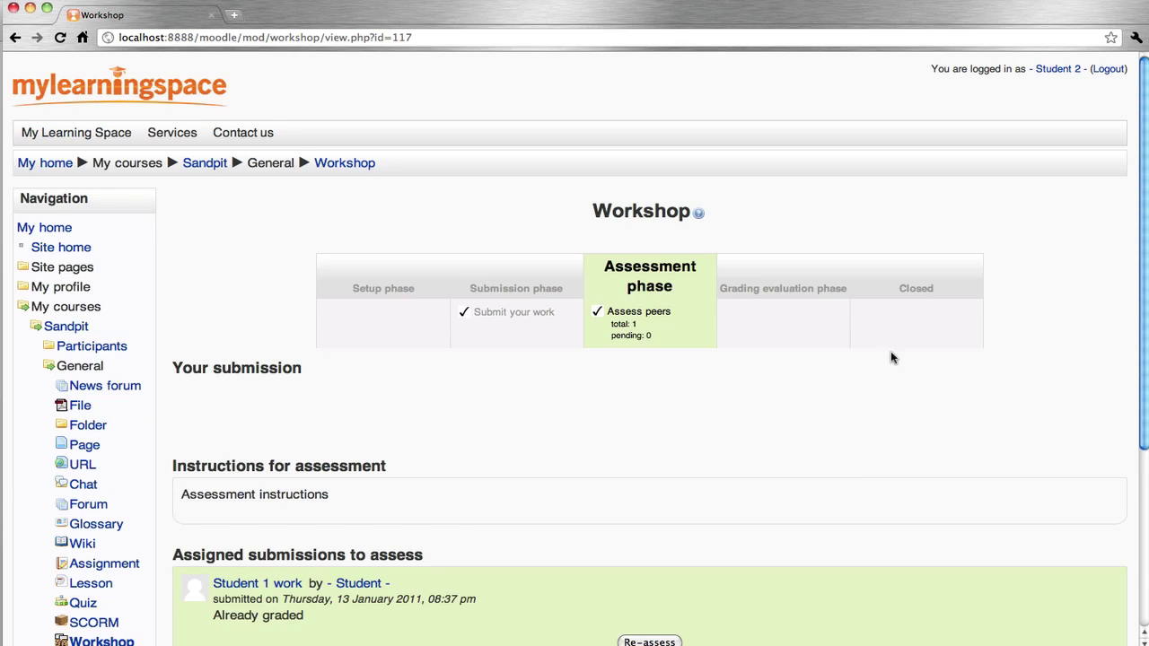
Log out, sign in as Student 3, and open the Sandpit 101 Workshop.
left_click(1106, 71)
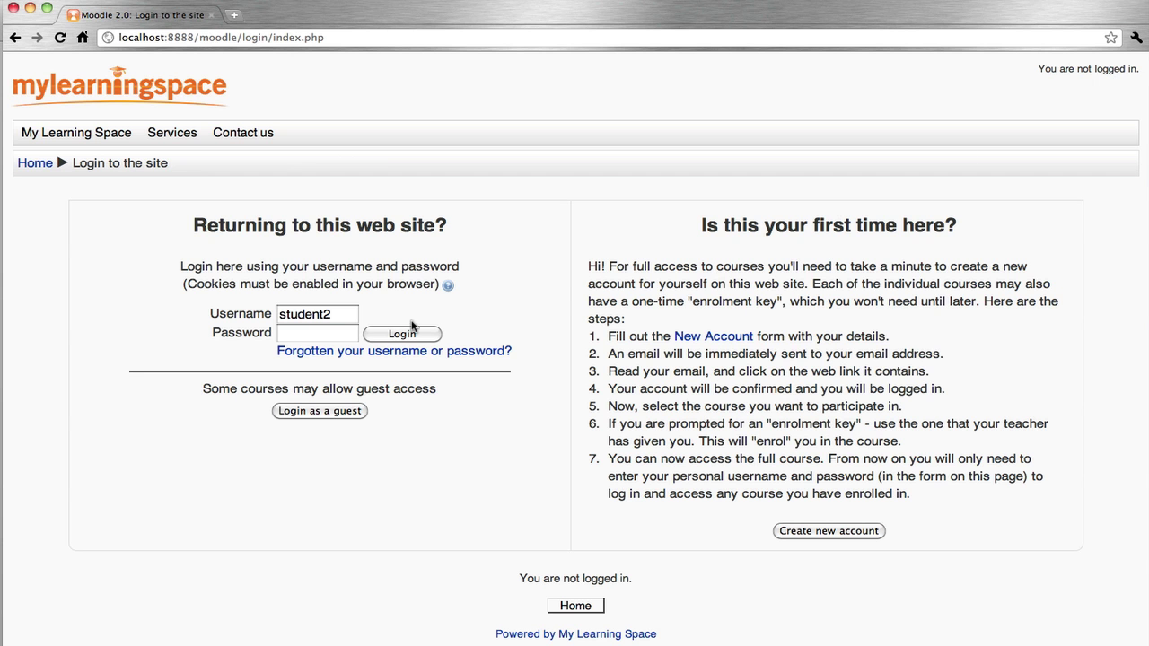
left_click(343, 321)
key("BackSpace")
type("3")
key("Tab")
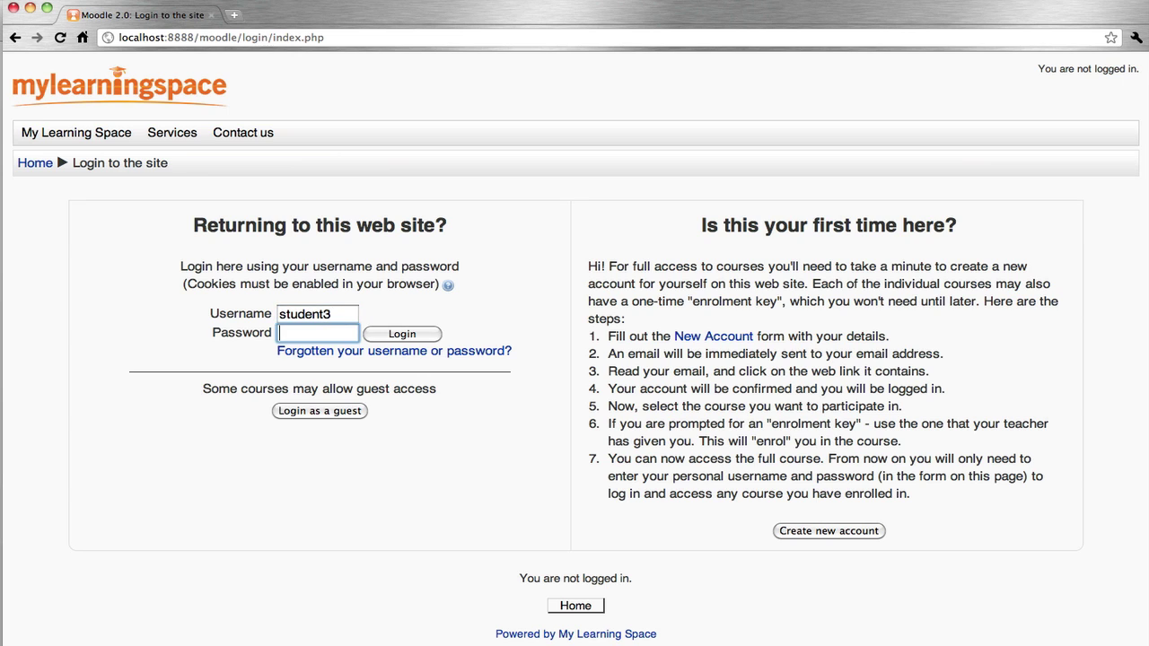
type("••••••••")
key("Return")
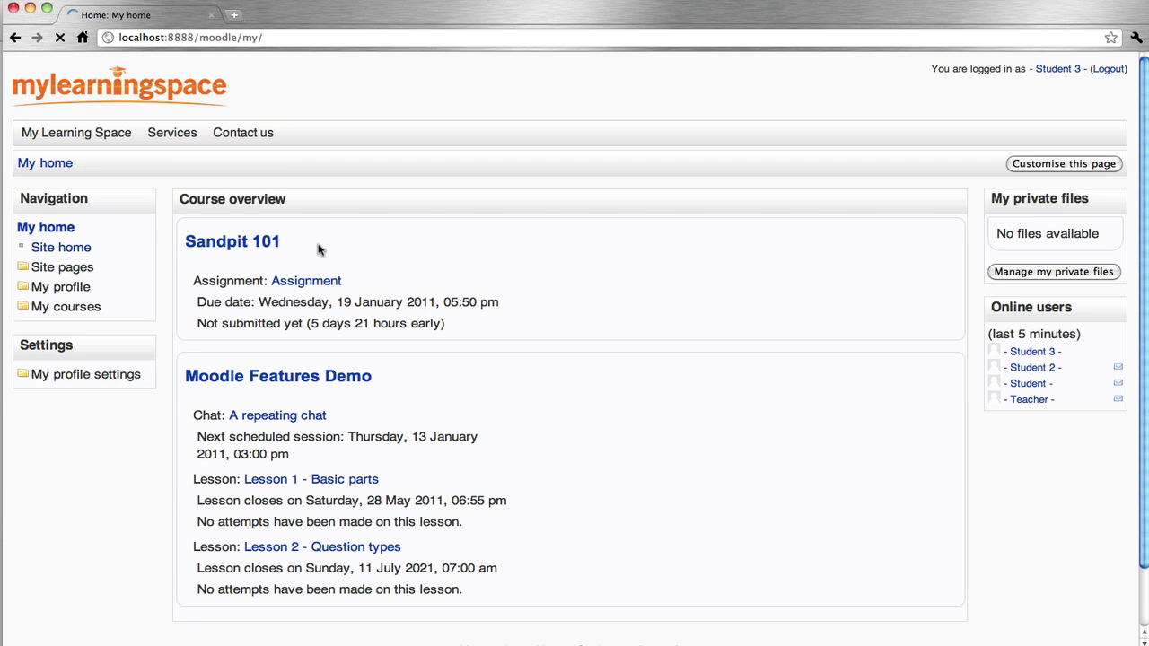
left_click(254, 241)
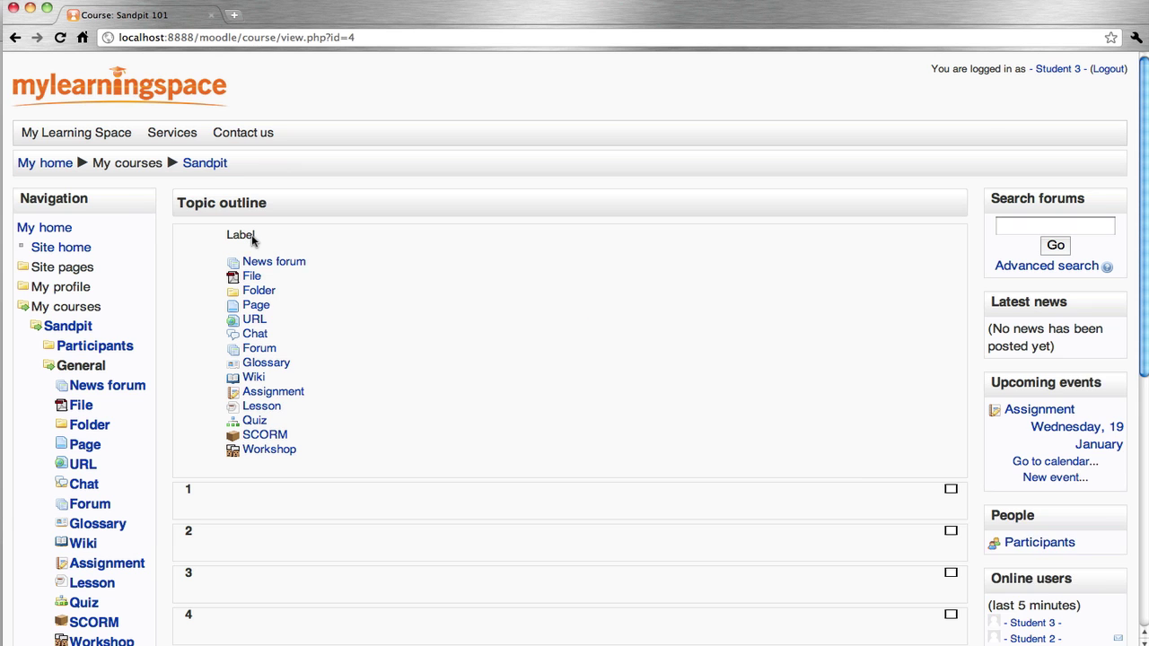
left_click(269, 453)
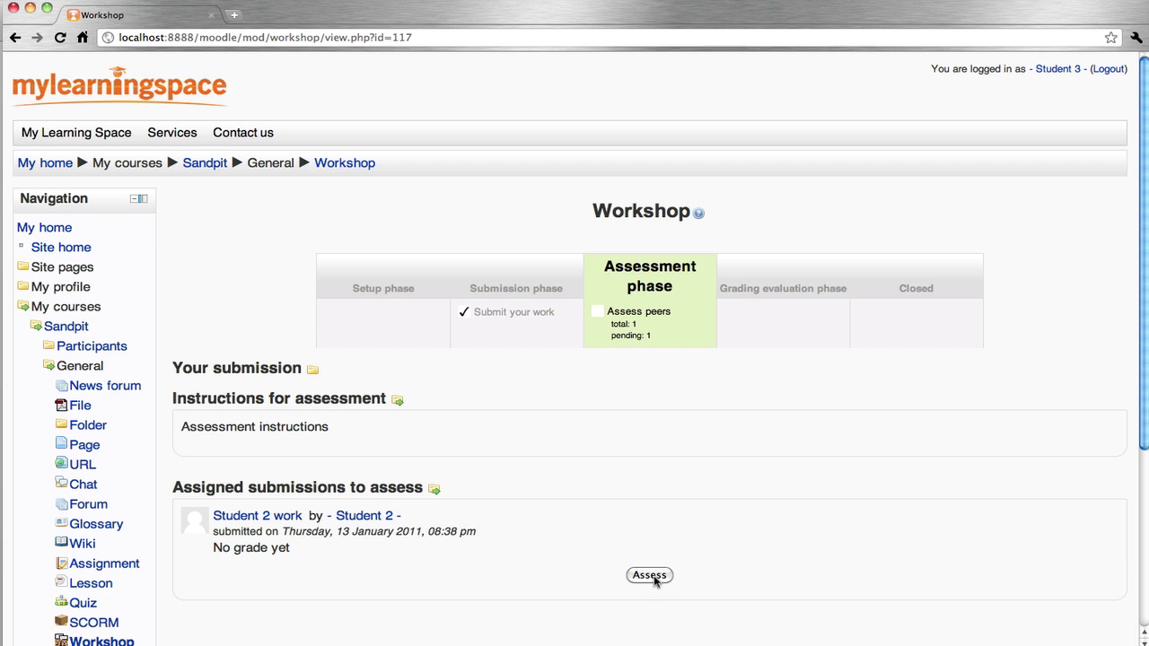
Open the Student 2 assessment and grade Design 5 / 10 with the comment 'Ok'.
left_click(650, 576)
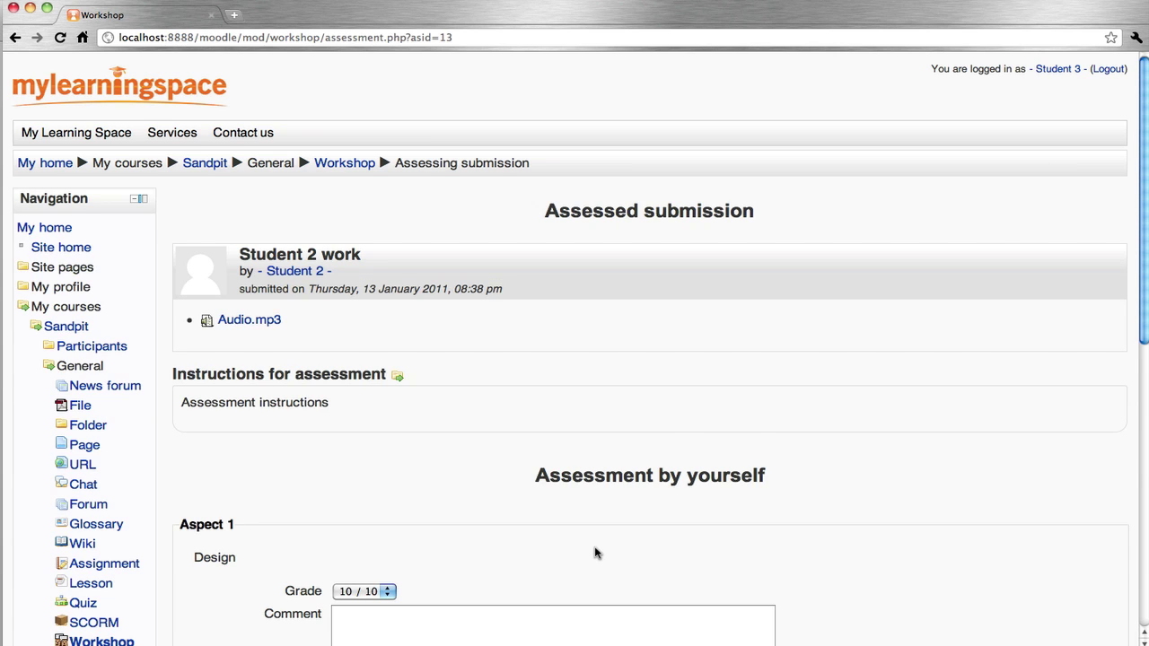
scroll(595, 551, "down", 5)
left_click(377, 319)
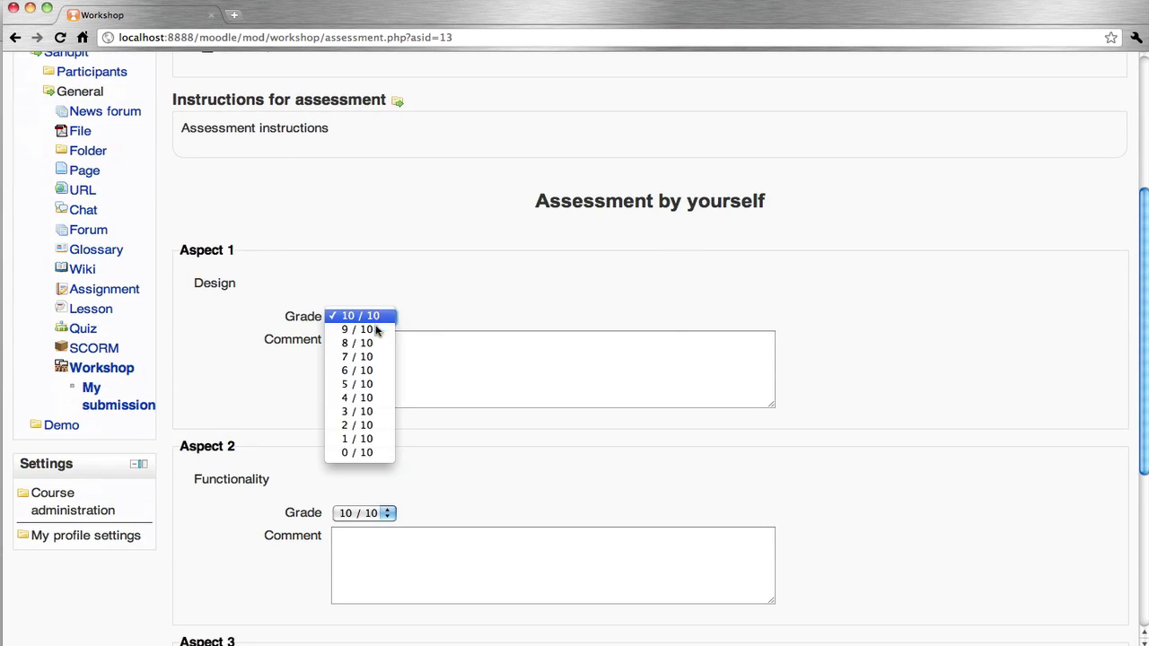
left_click(362, 384)
left_click(362, 382)
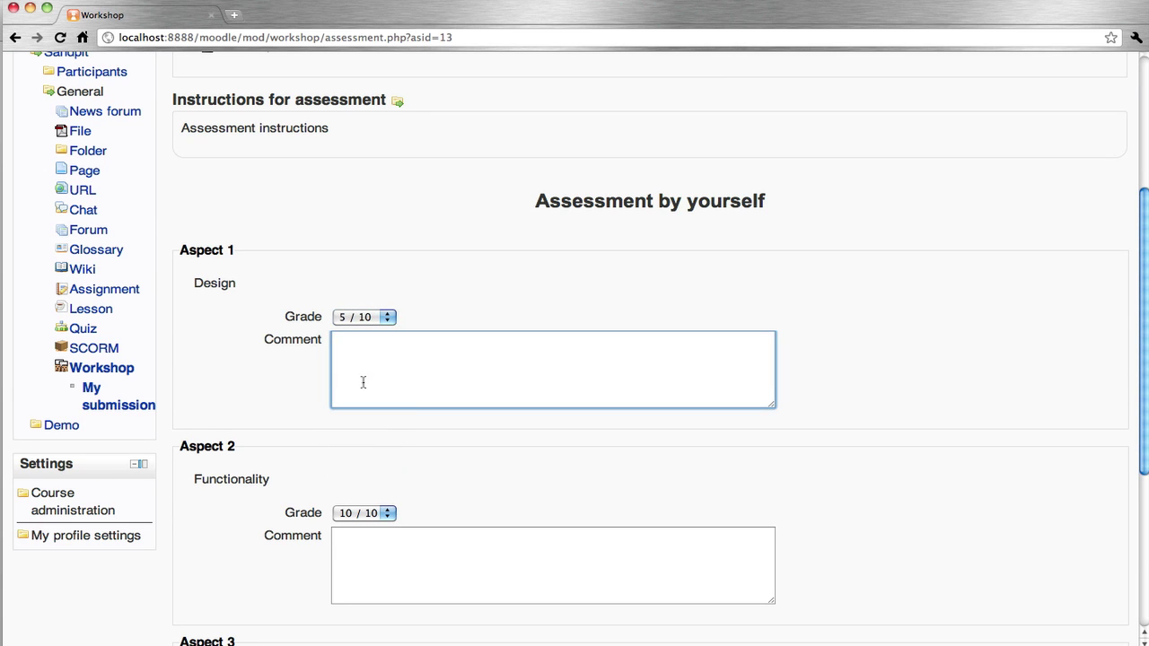
type("Ok")
Grade Functionality and Documentation 5 / 10 with 'Ok' and save the assessment.
scroll(362, 382, "down", 4)
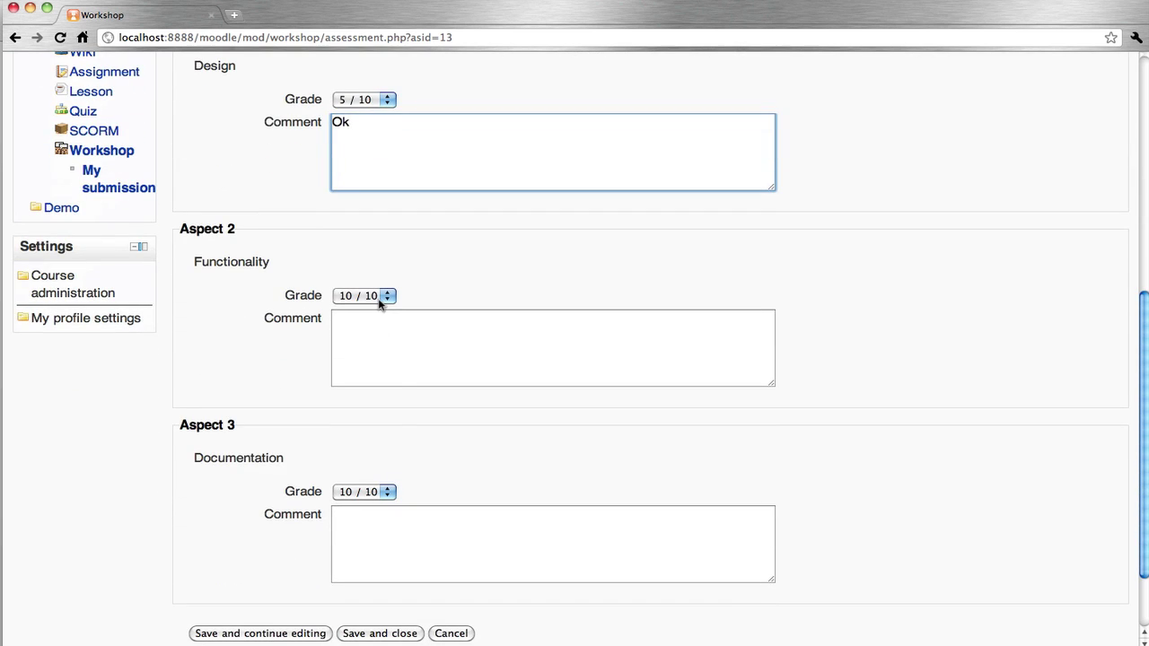
left_click(380, 297)
left_click(370, 363)
left_click(372, 360)
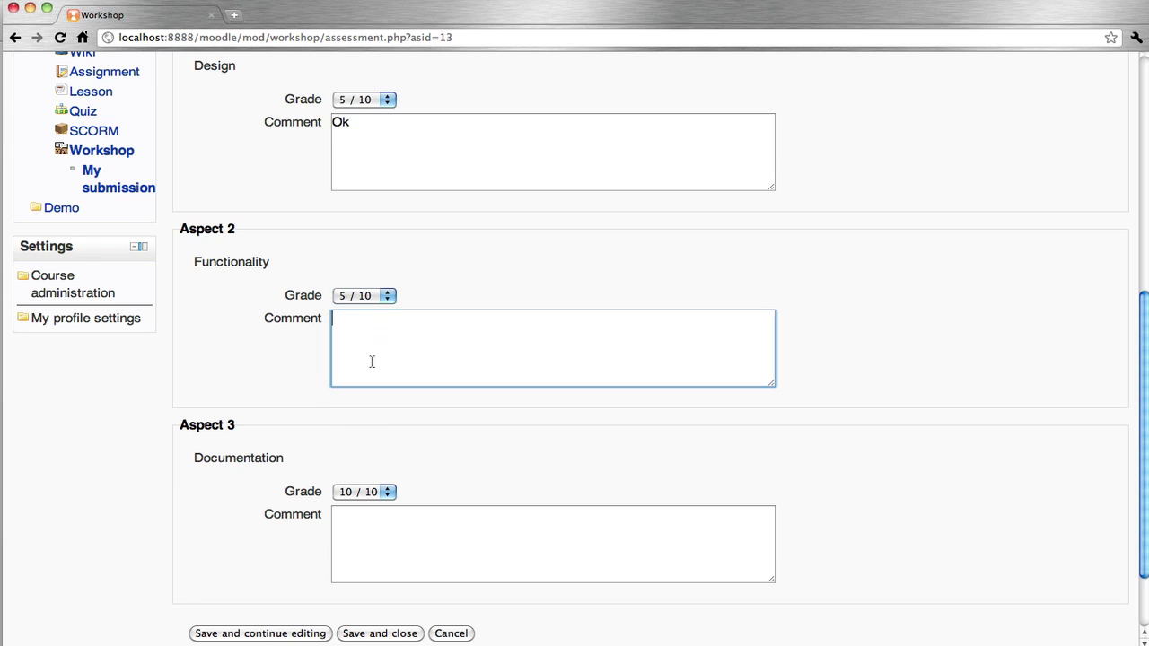
type("Ok")
left_click(372, 491)
left_click(361, 559)
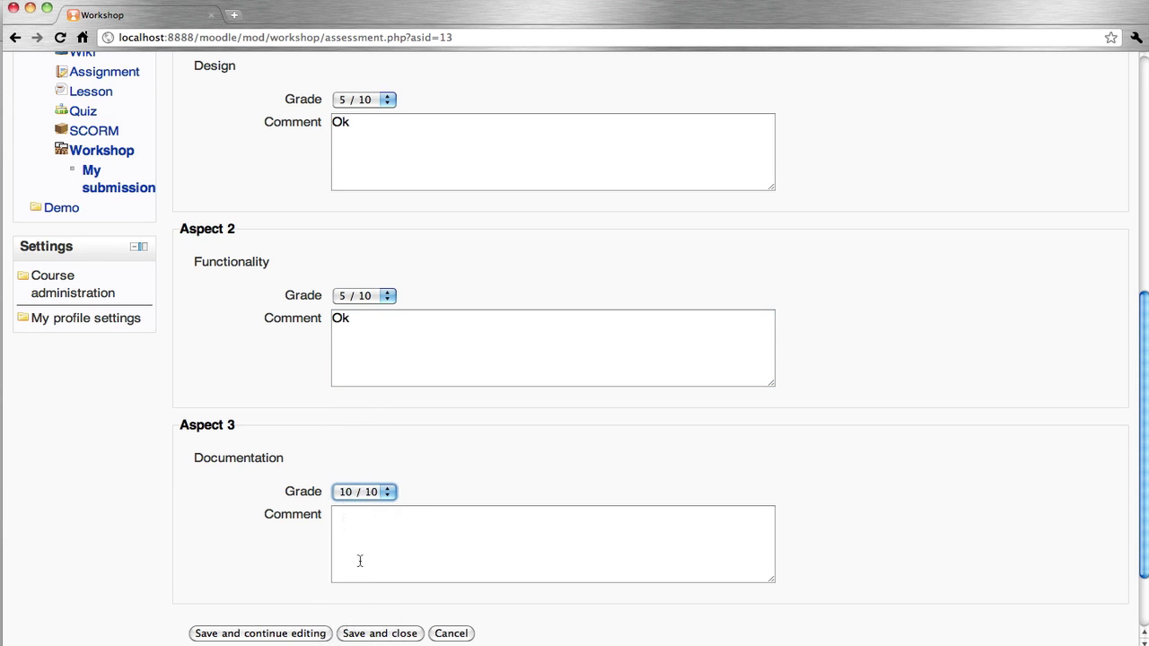
left_click(404, 554)
type("Ok")
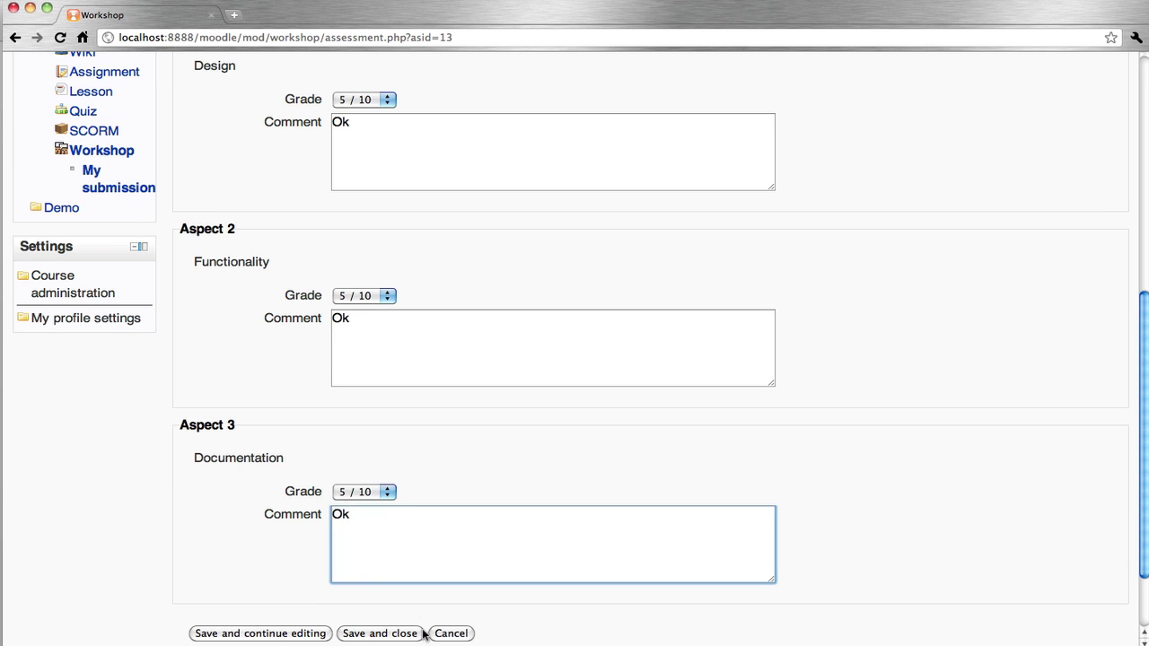
left_click(408, 634)
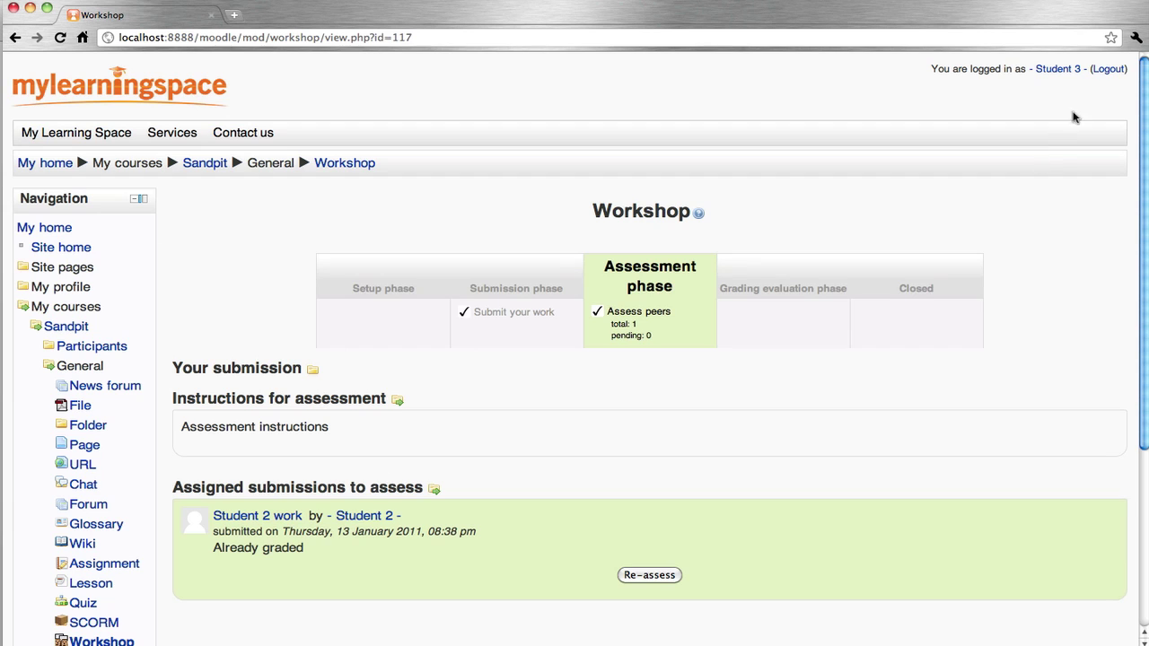
Log out of Student 3, sign in as the teacher, and open the Sandpit 101 Workshop overview.
left_click(1110, 69)
double_click(322, 315)
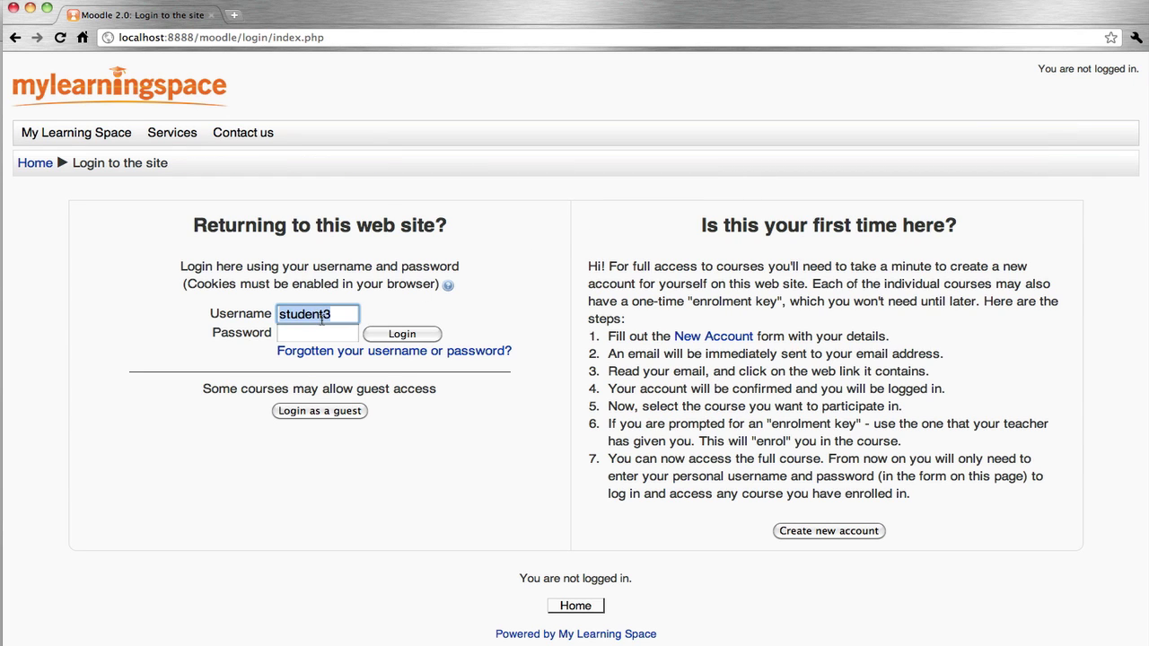
type("teacher")
key("Tab")
type("t")
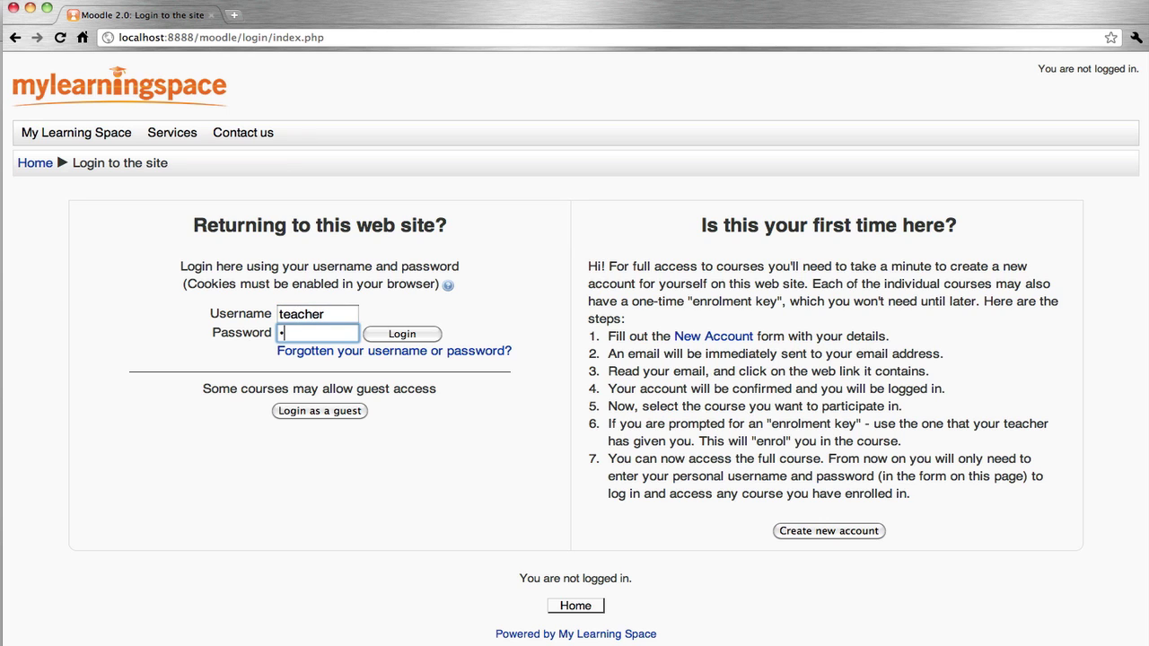
type("eacher")
key("Return")
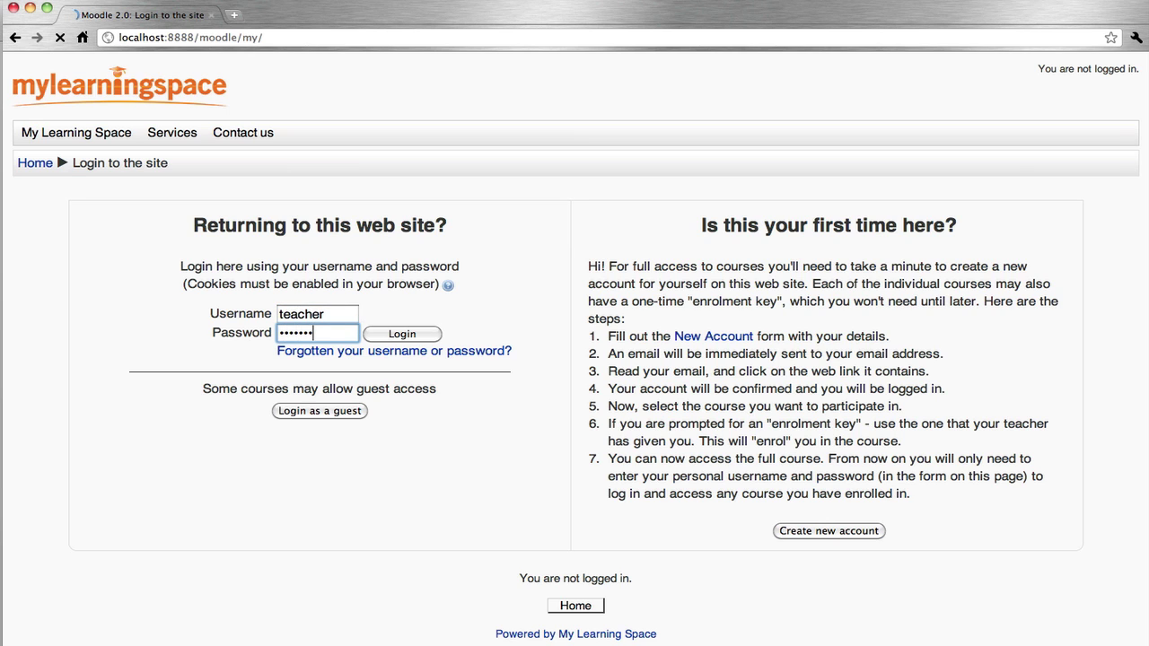
left_click(243, 247)
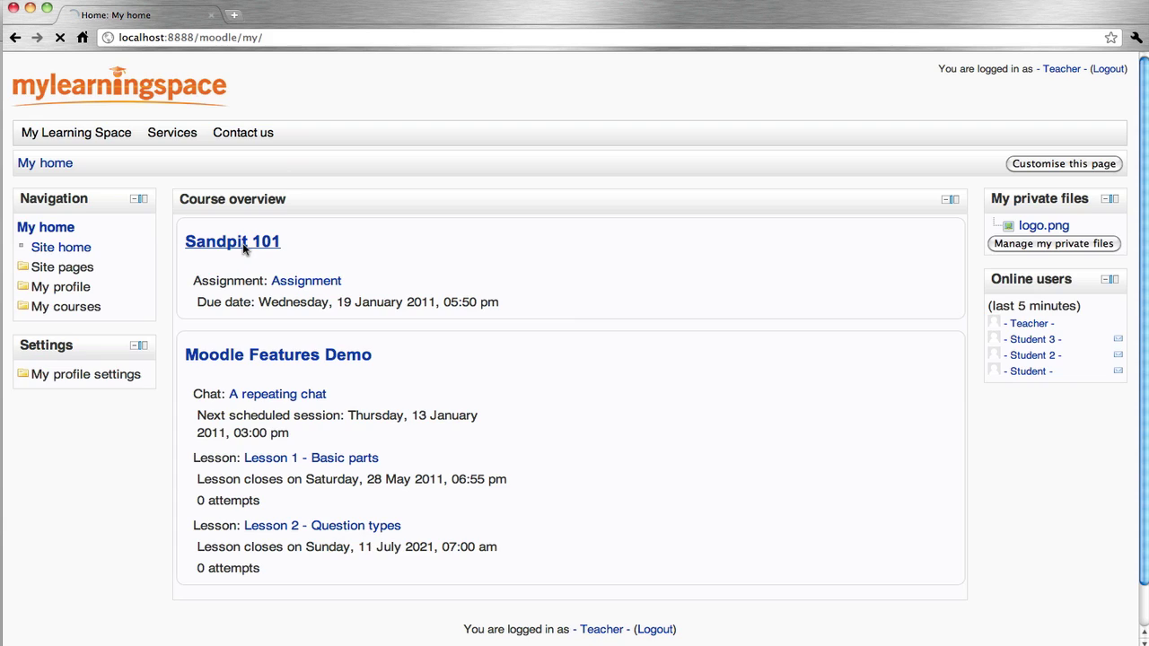
left_click(268, 450)
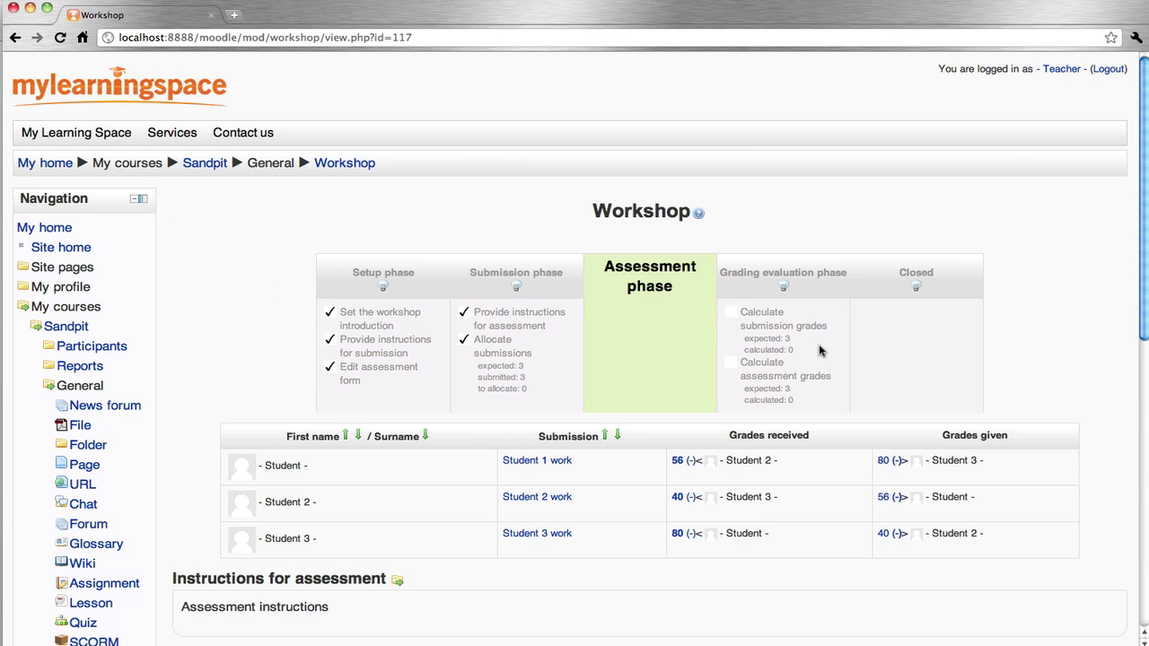
Switch the workshop into the grading evaluation phase and confirm.
left_click(784, 287)
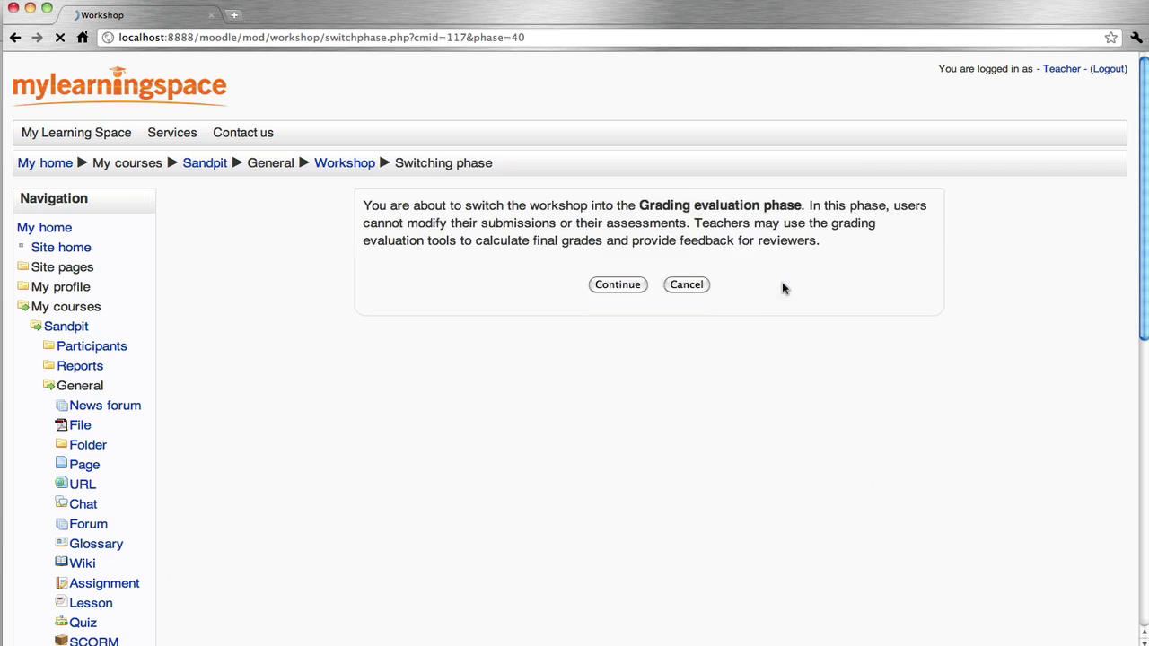
left_click(617, 285)
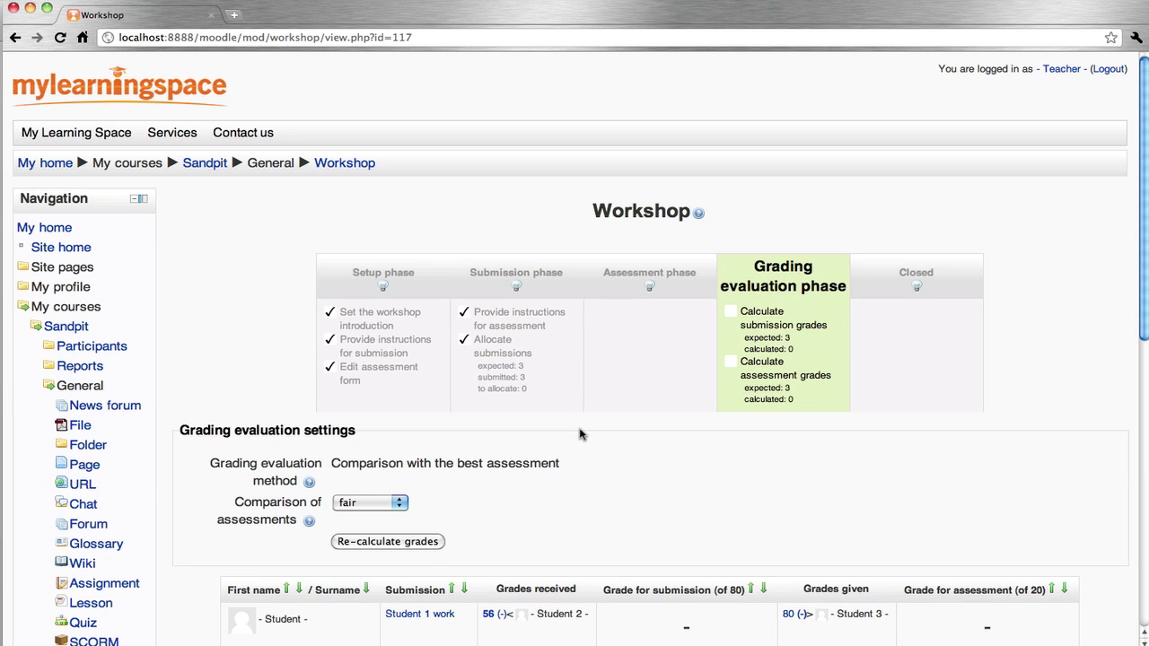
scroll(579, 434, "down", 1)
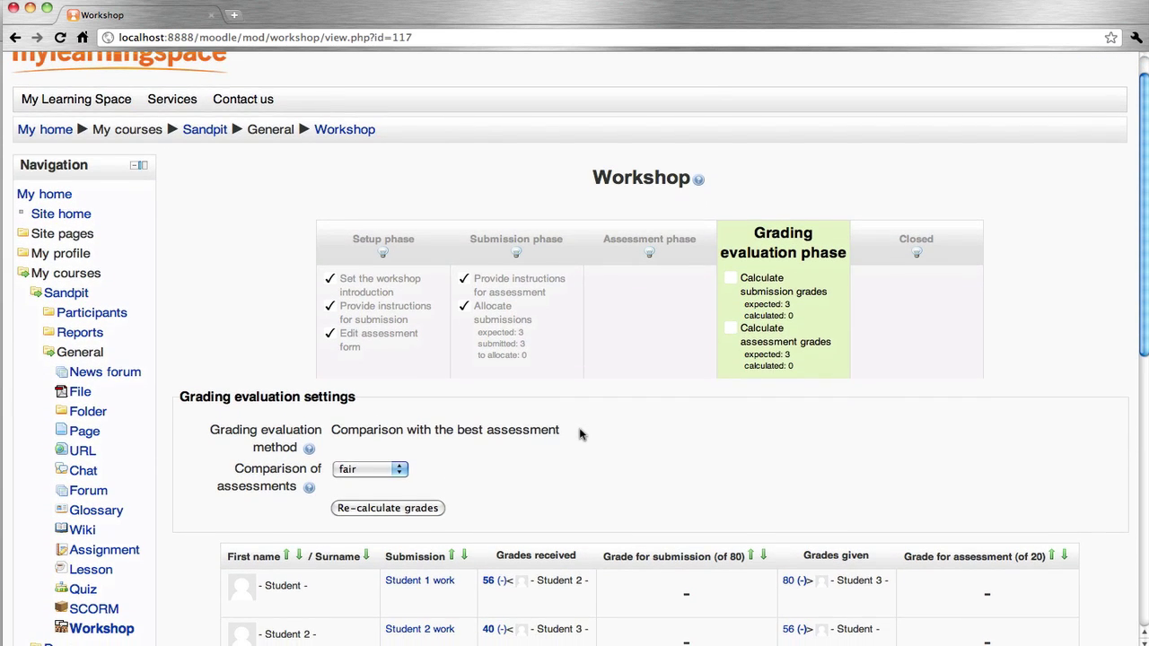
scroll(579, 434, "down", 1)
scroll(579, 435, "down", 2)
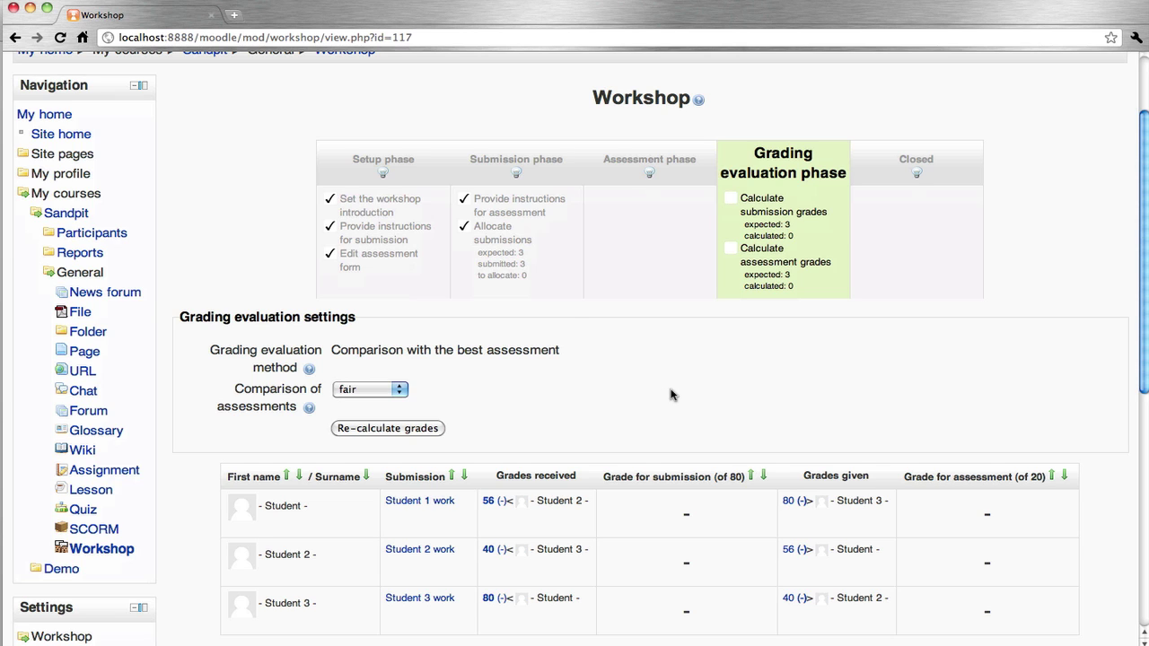
scroll(671, 394, "down", 1)
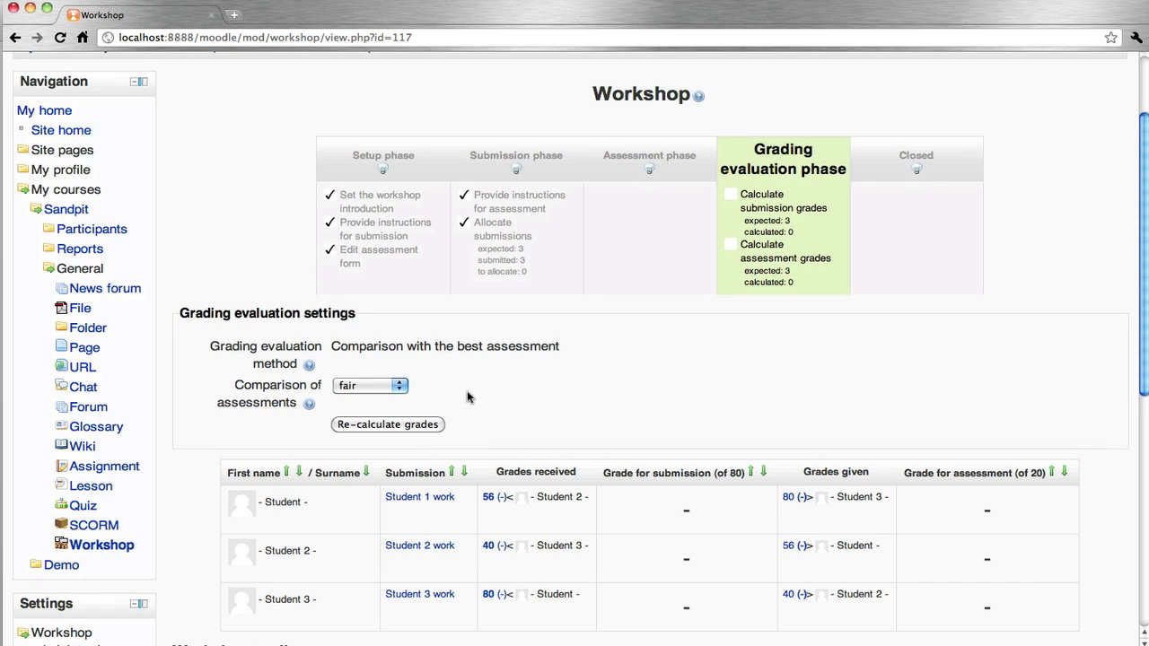
Review the comparison of assessments options, leaving it set to fair.
left_click(386, 391)
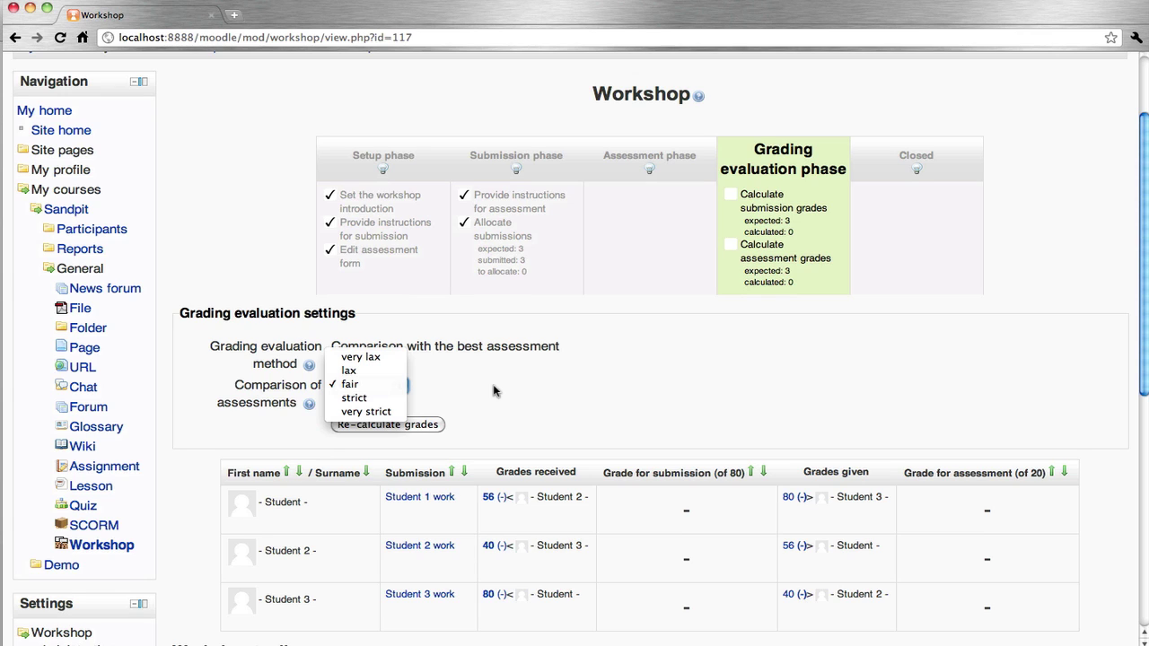
left_click(493, 390)
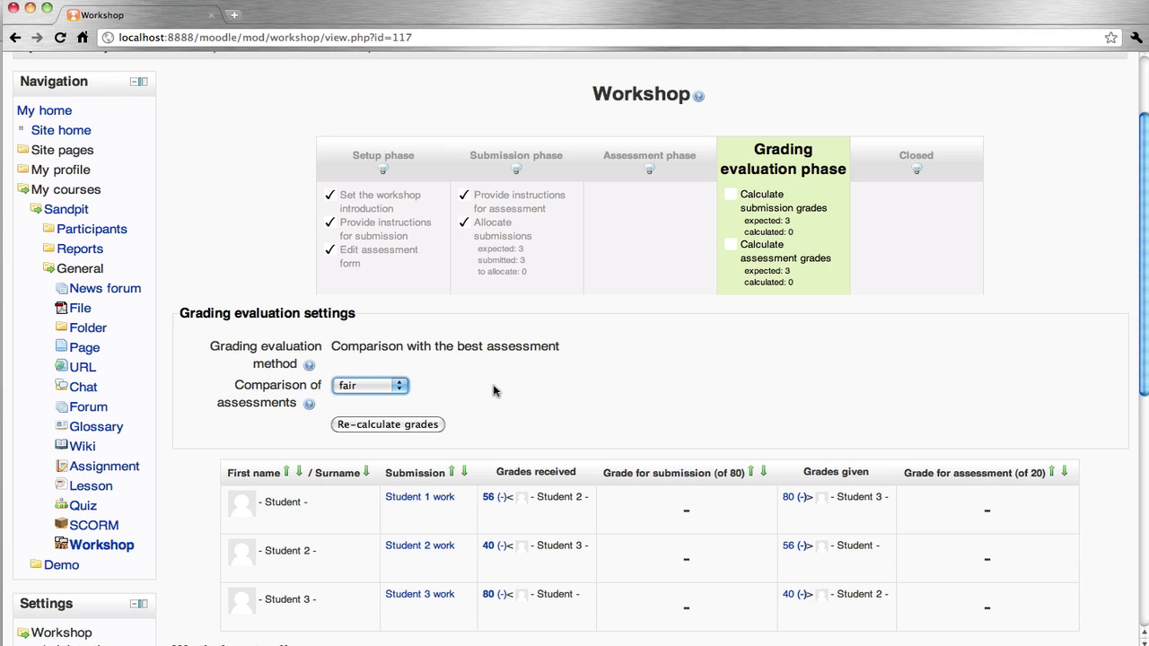
left_click(556, 392)
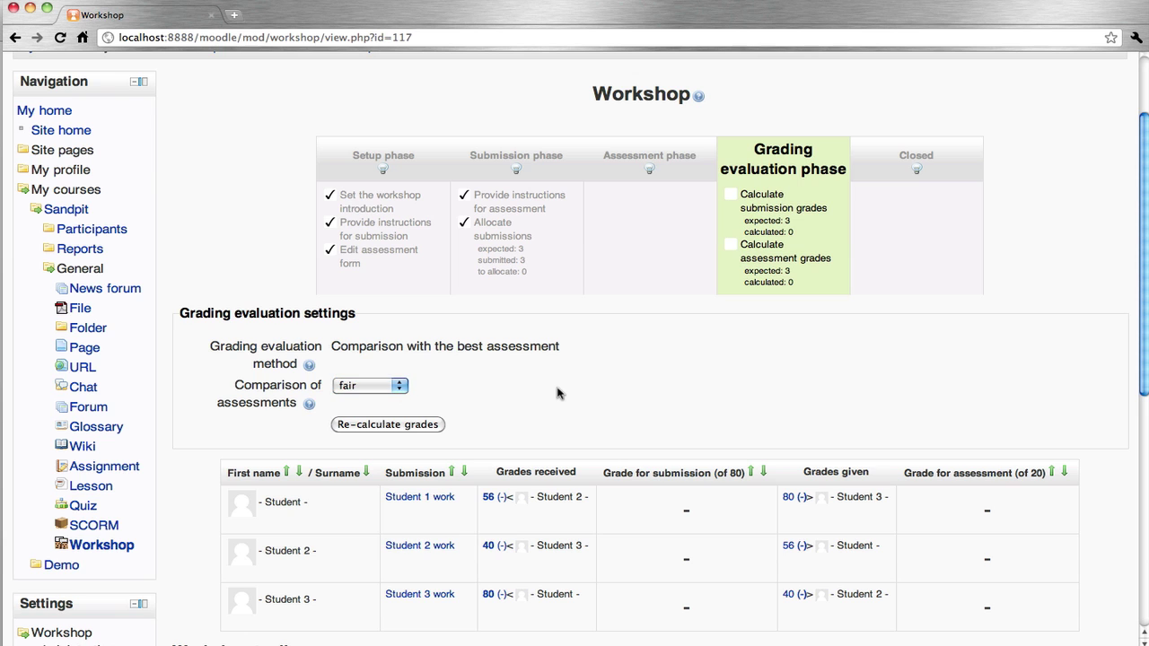
Move the workshop to the Closed phase and confirm the switch.
scroll(556, 392, "up", 1)
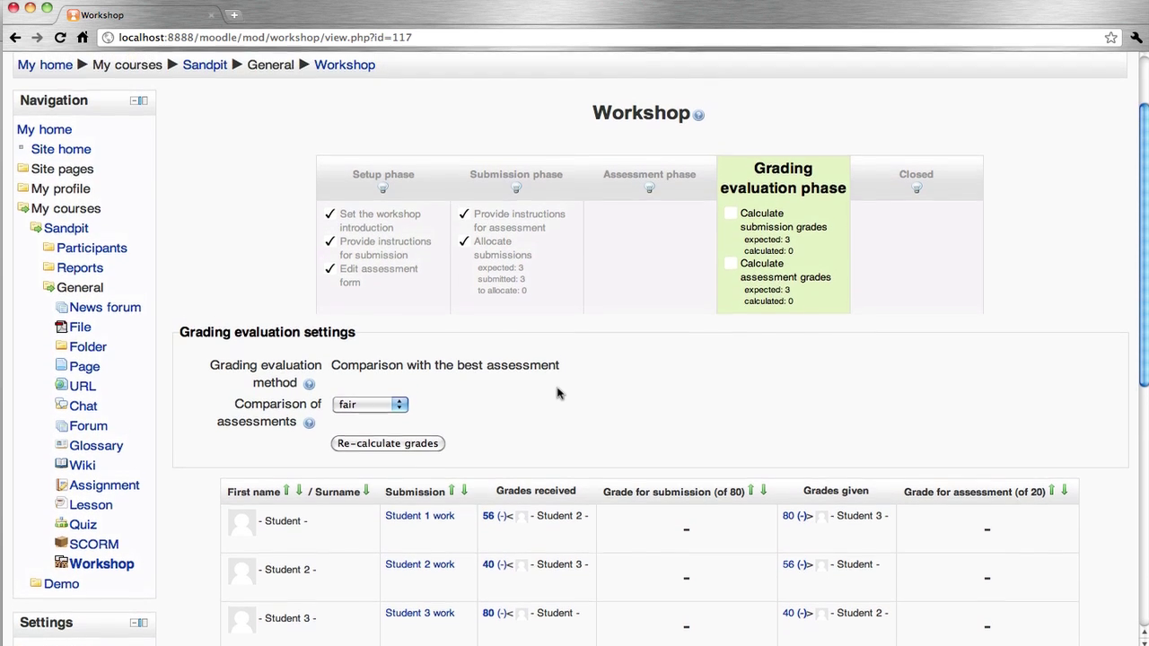
left_click(916, 190)
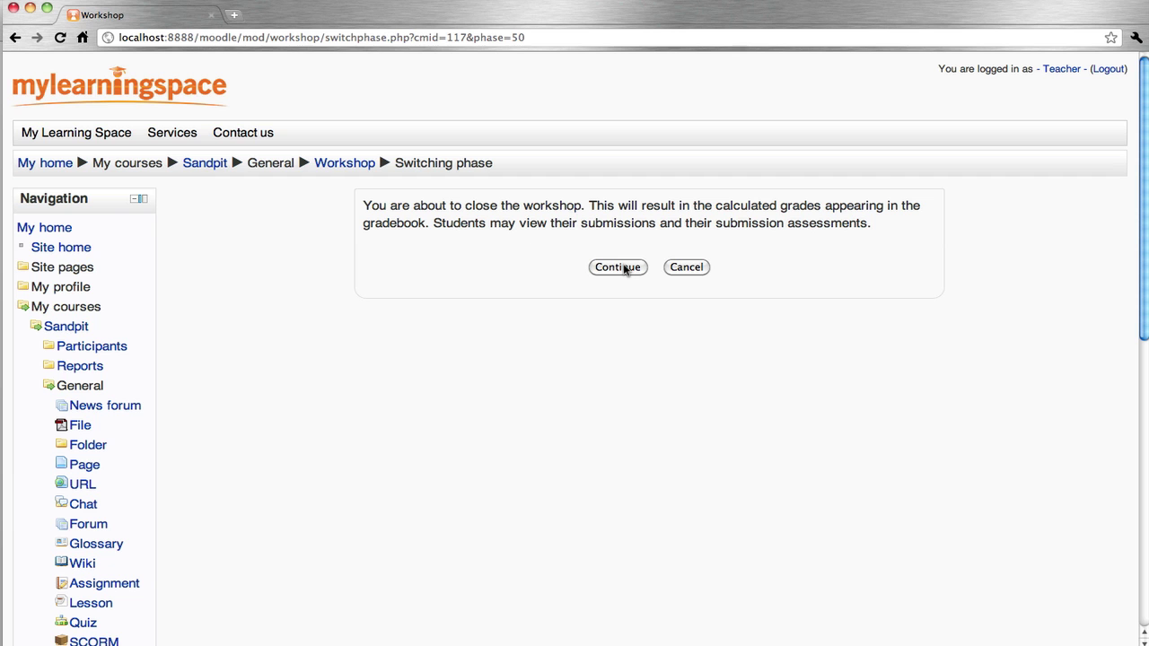
left_click(625, 270)
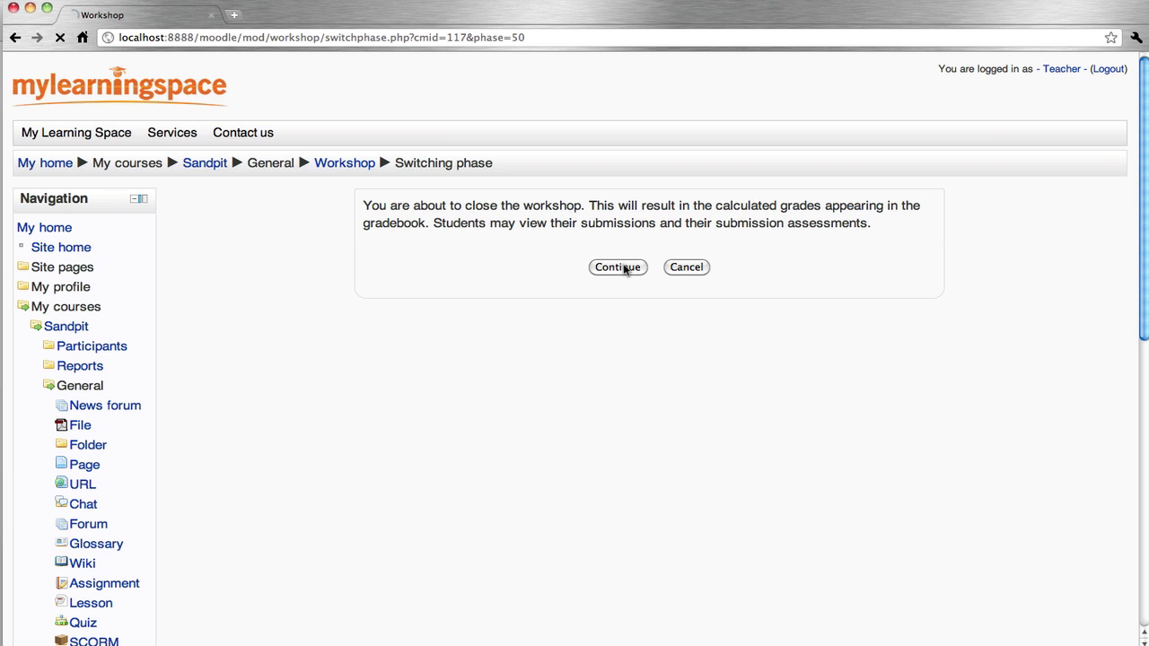